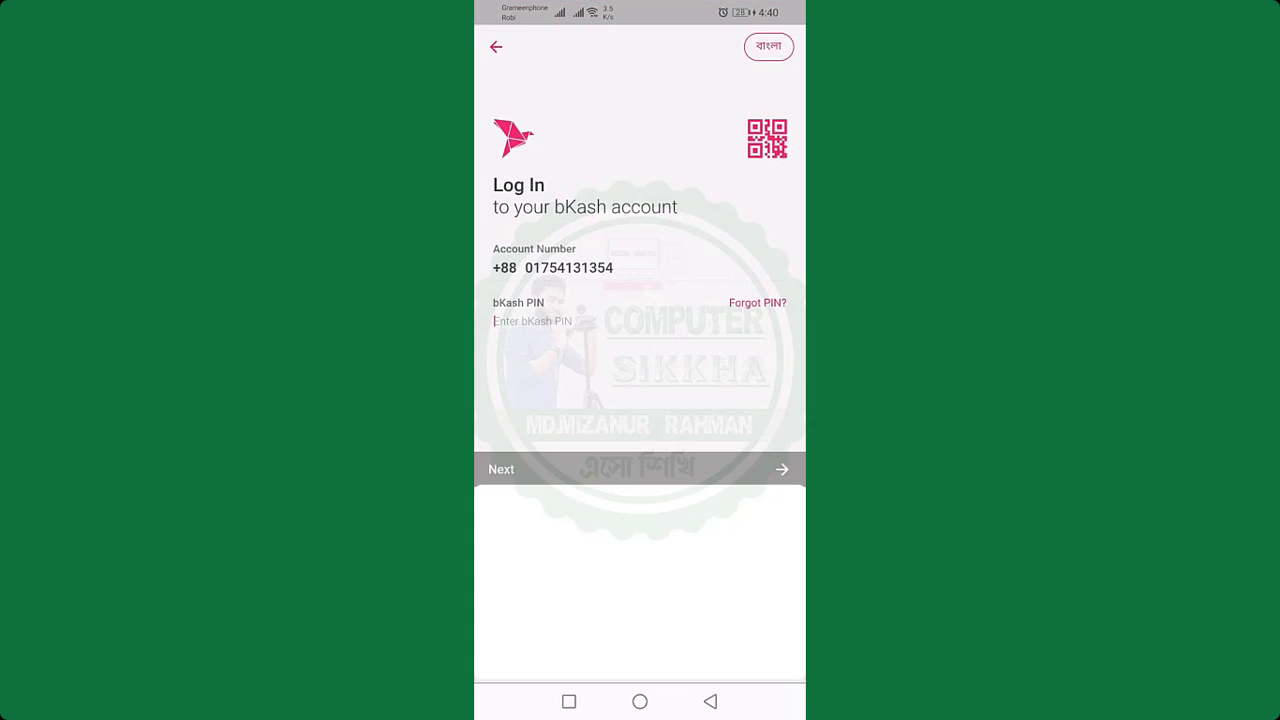
Step: Log in to bKash with the PIN and open Education Fee's XI Class Admission payment form
type("*****")
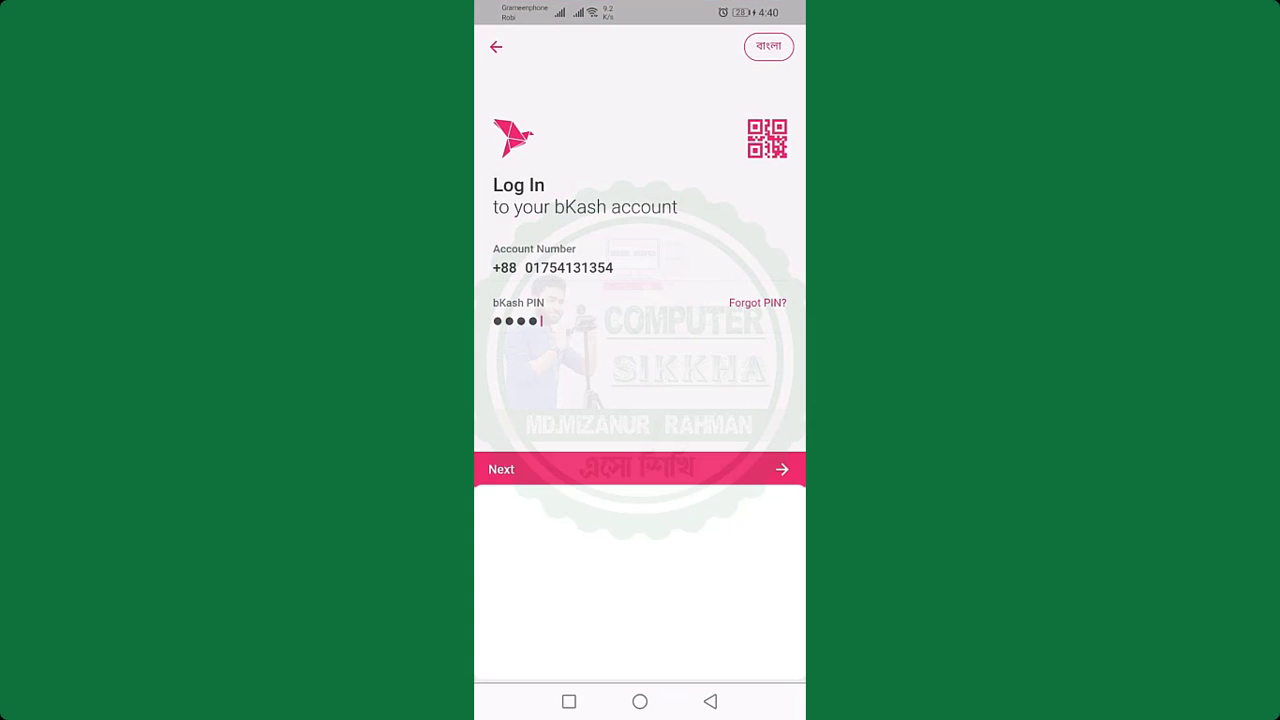
left_click(782, 460)
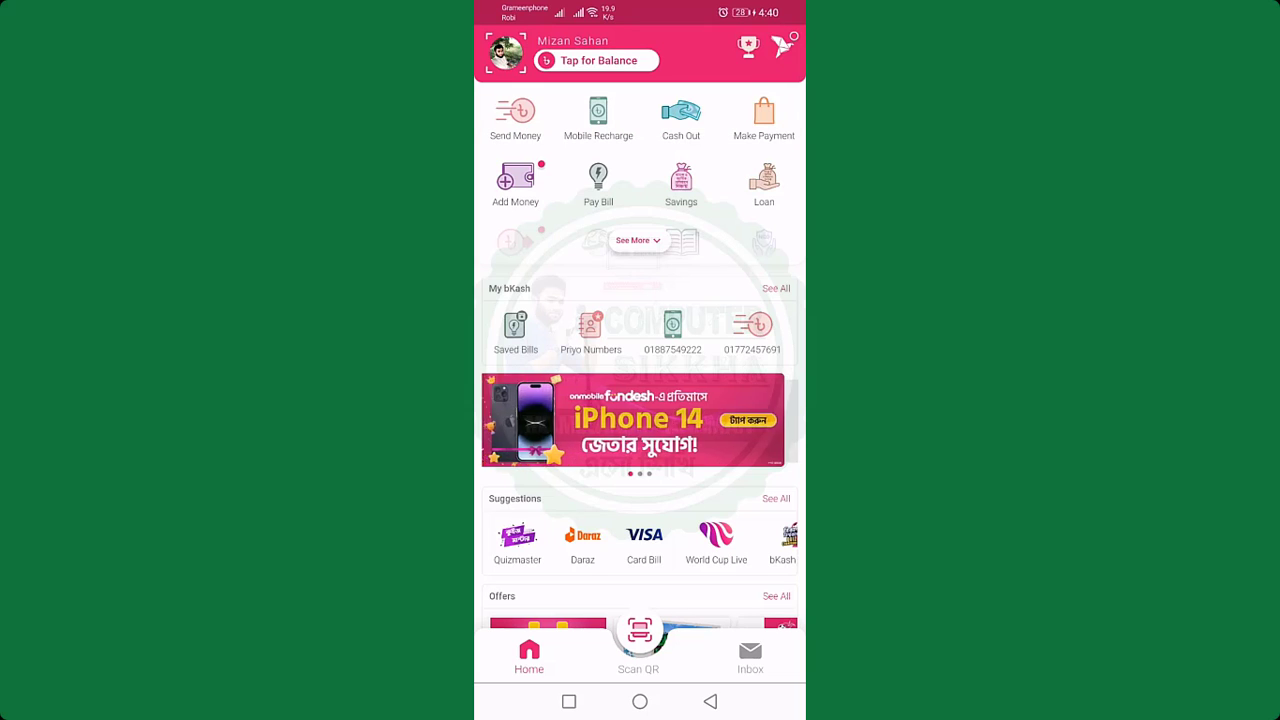
left_click(636, 240)
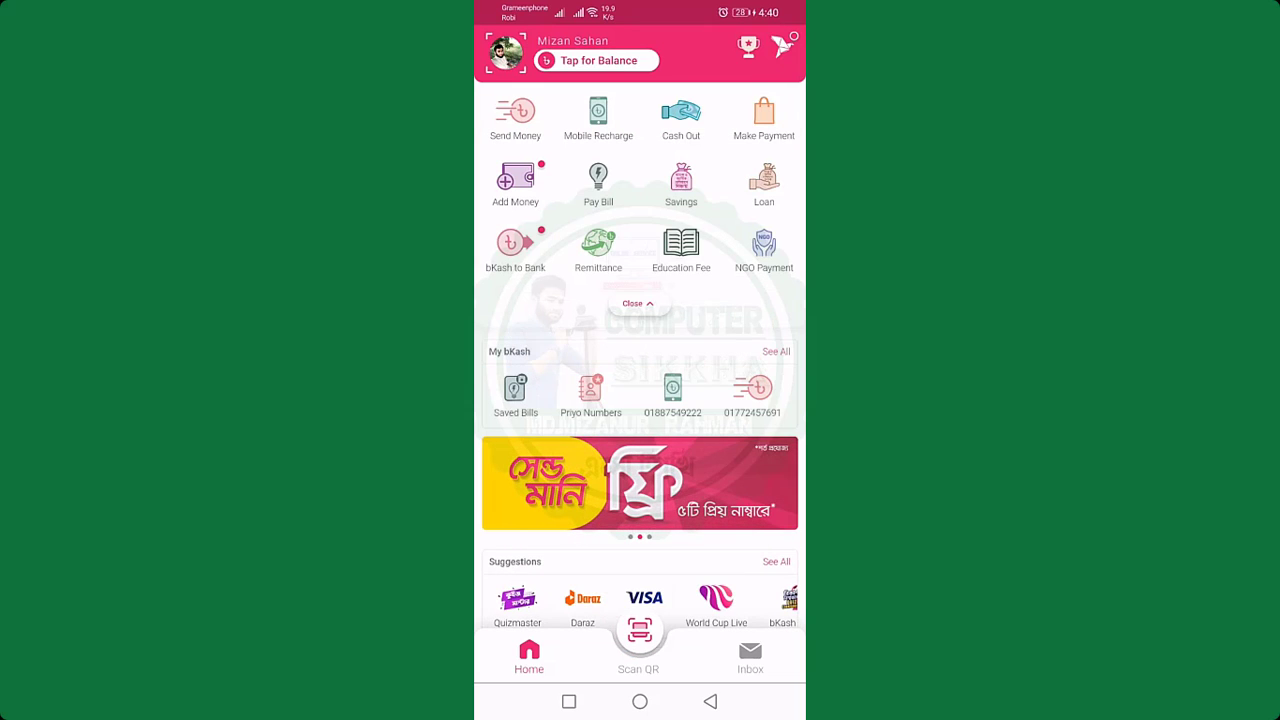
left_click(681, 247)
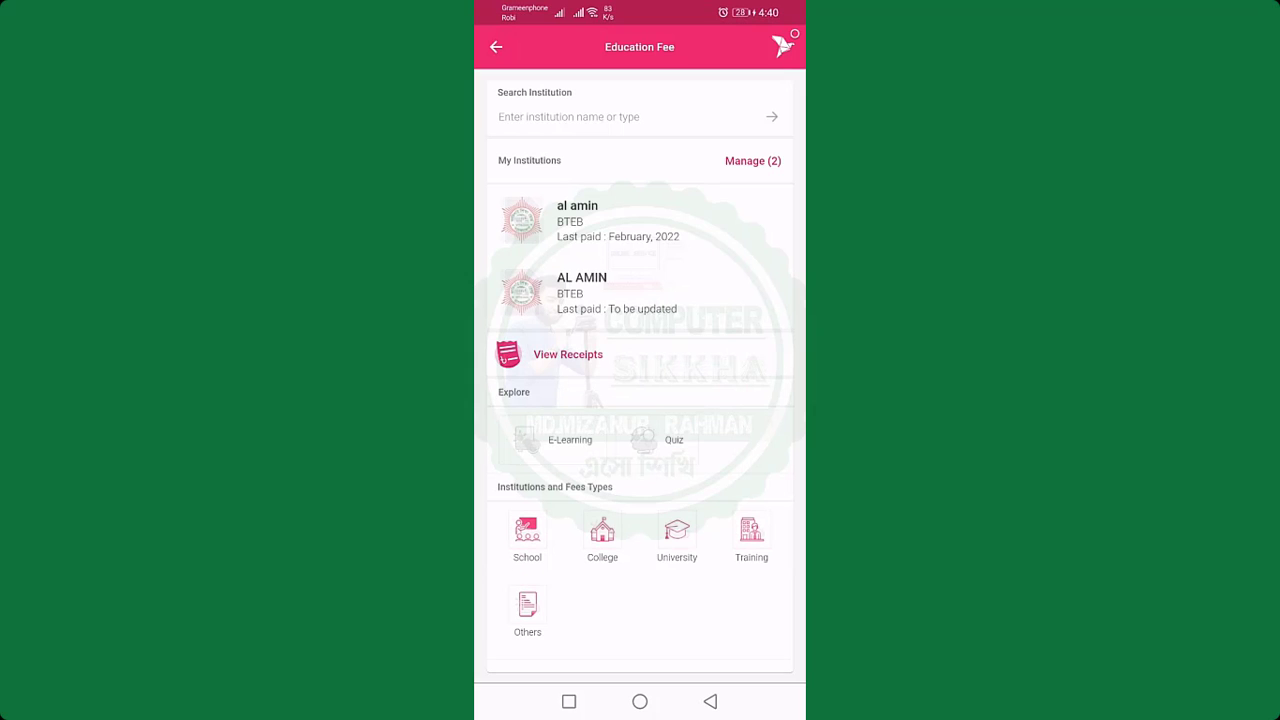
left_click_drag(750, 380, 757, 229)
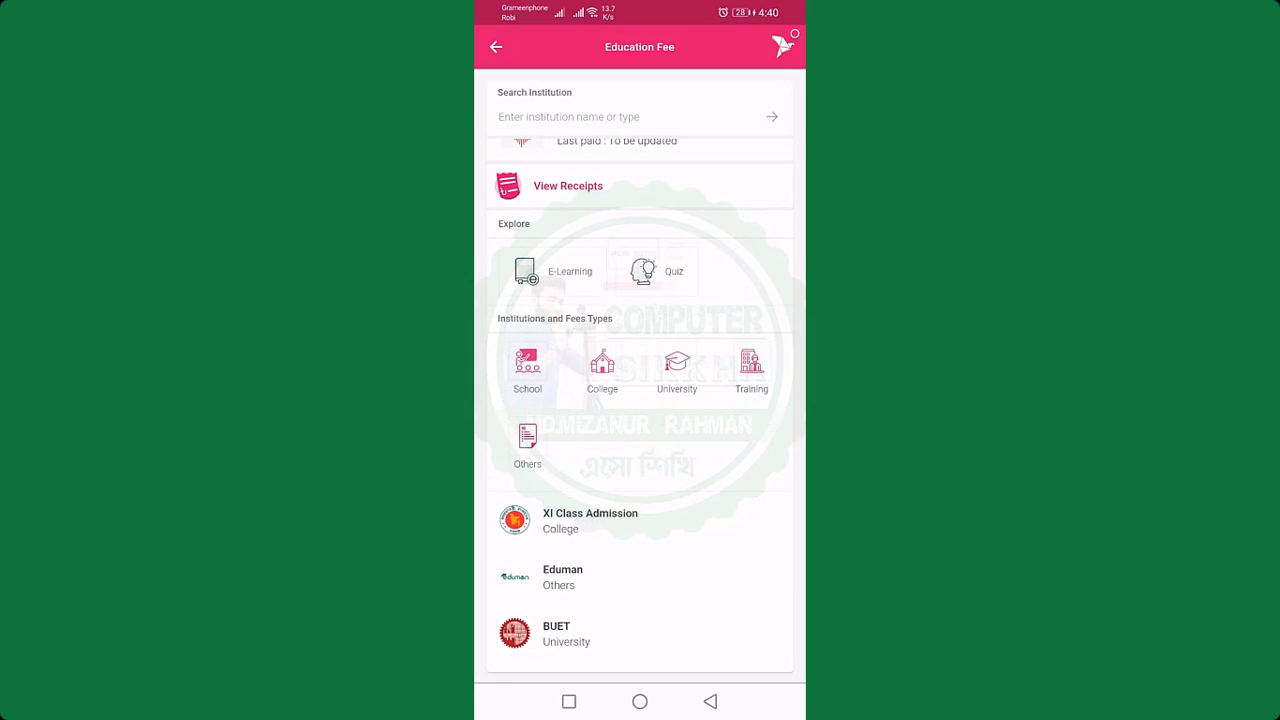
left_click_drag(764, 365, 763, 259)
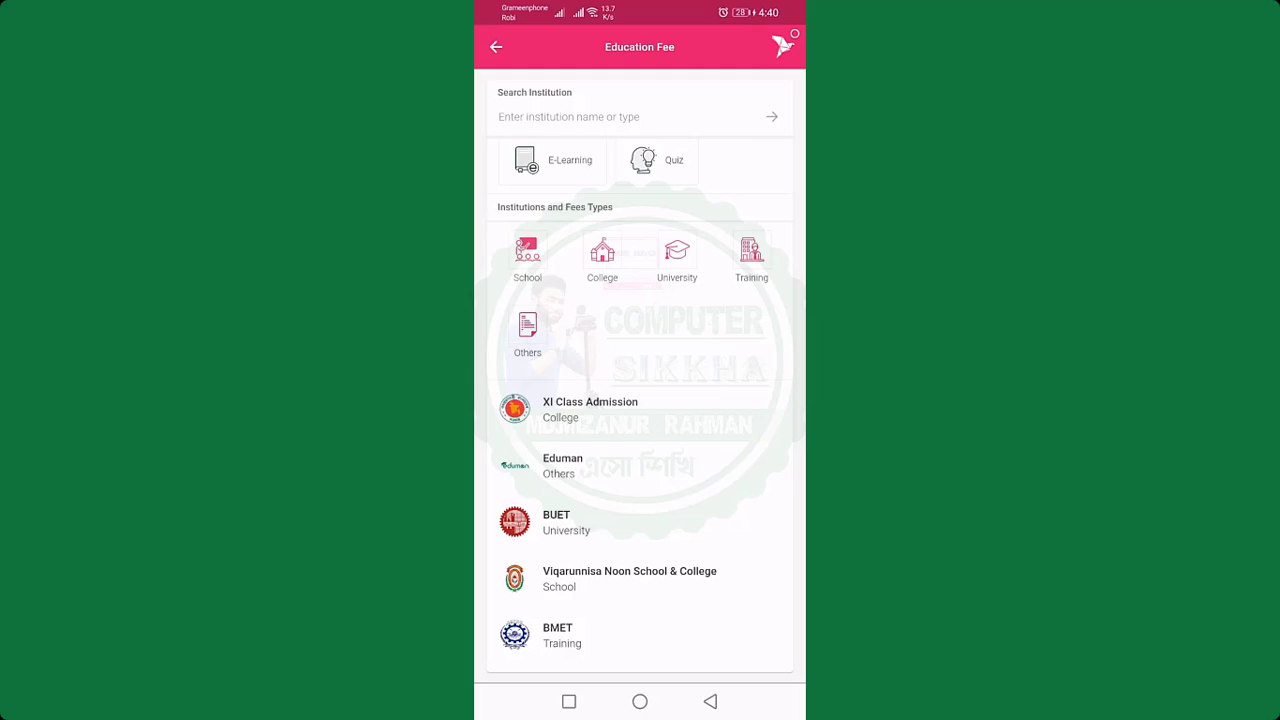
left_click(643, 416)
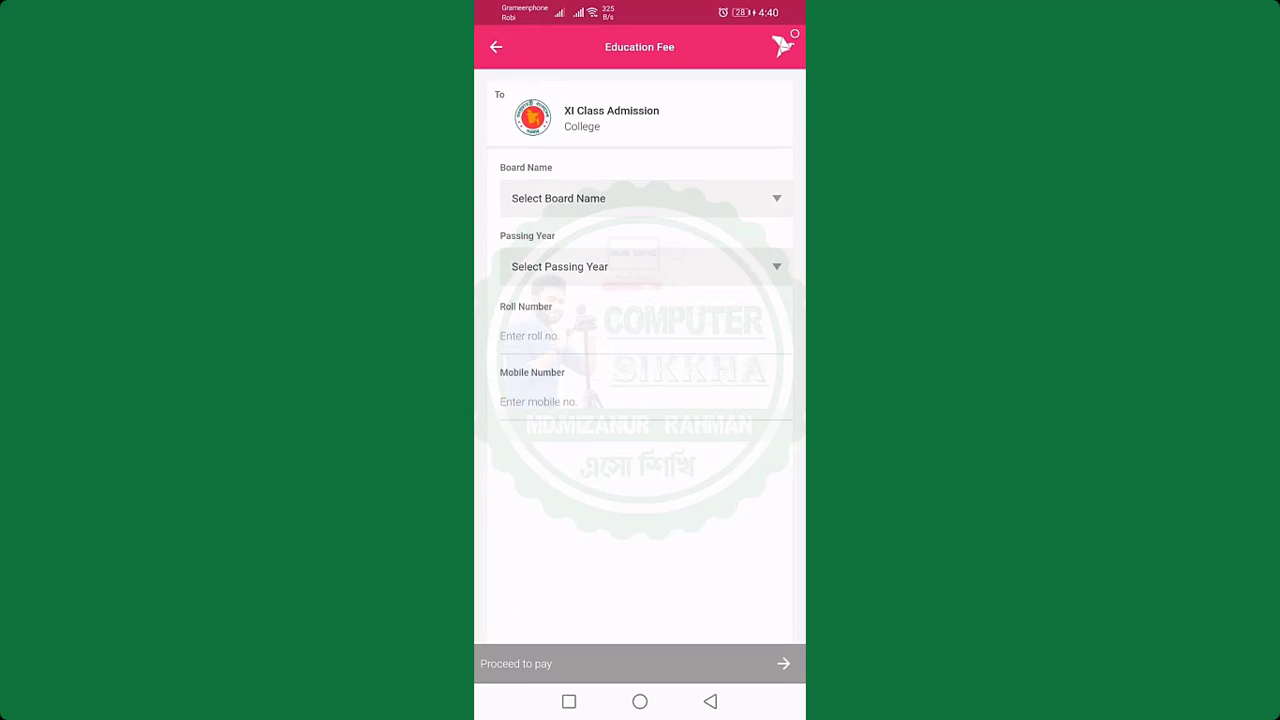
Step: Select MADRASAH as the board and 2022 as the passing year
left_click(752, 190)
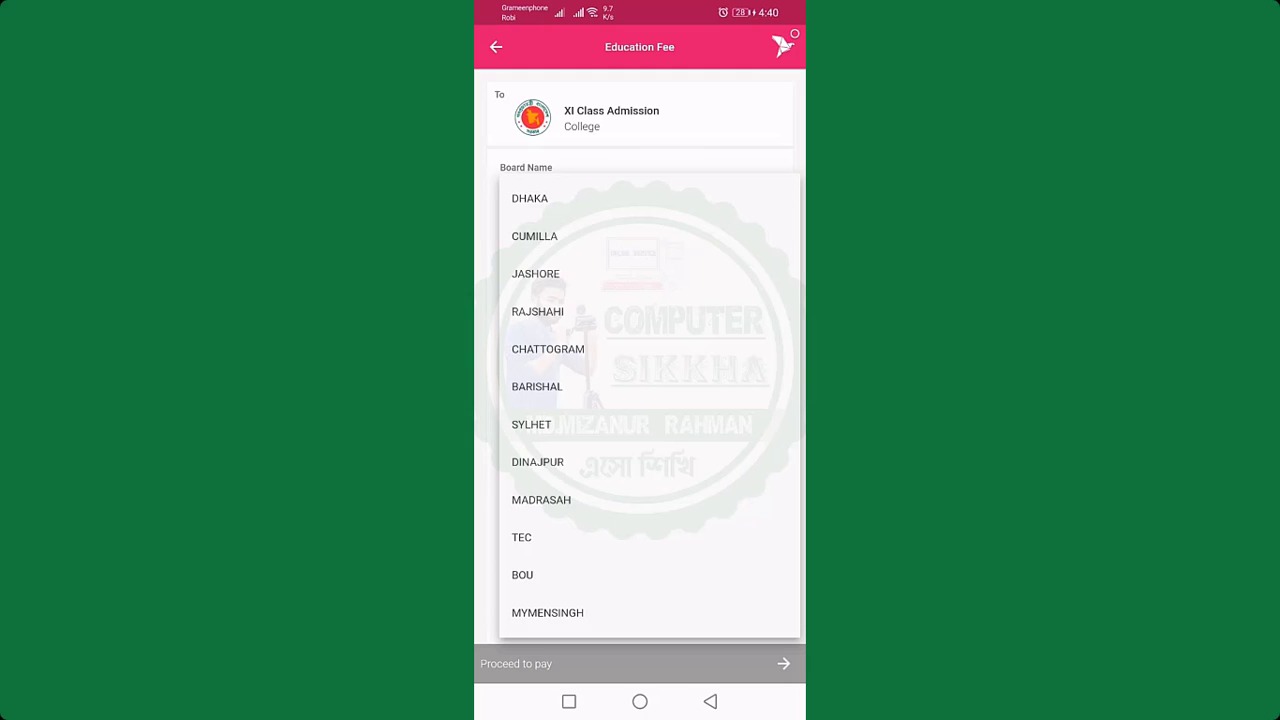
left_click(677, 500)
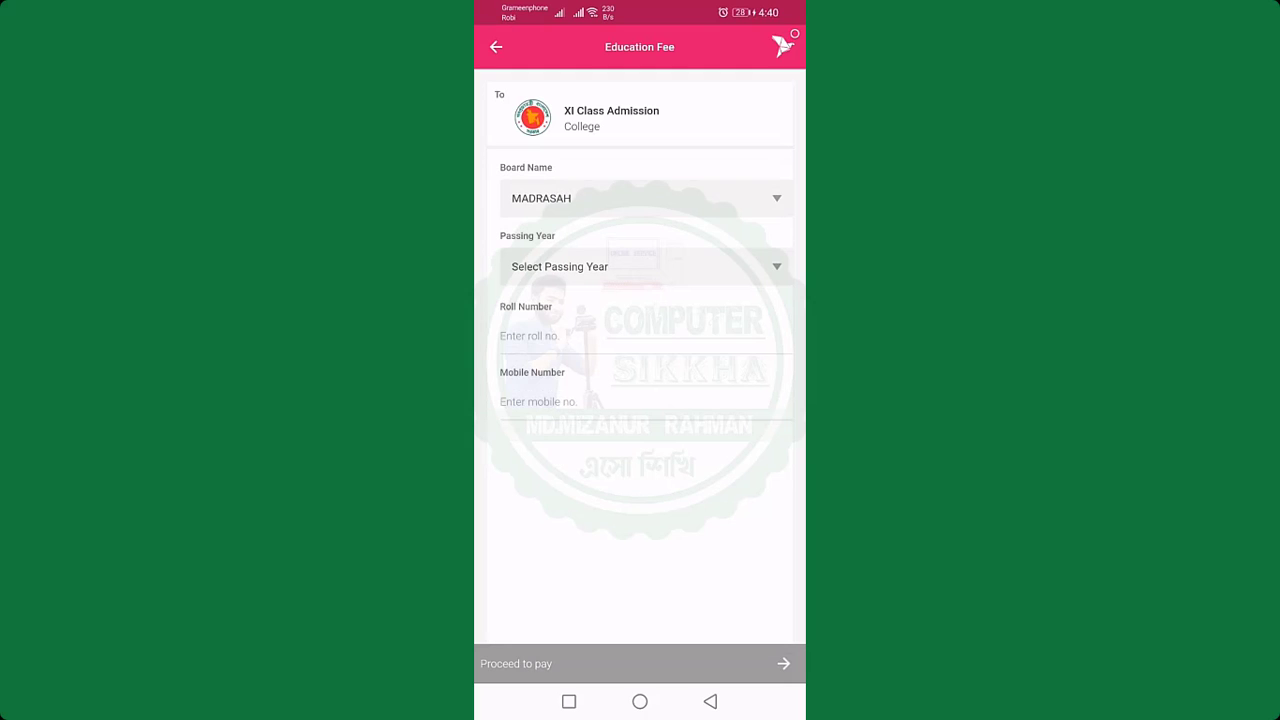
left_click(752, 268)
left_click(732, 350)
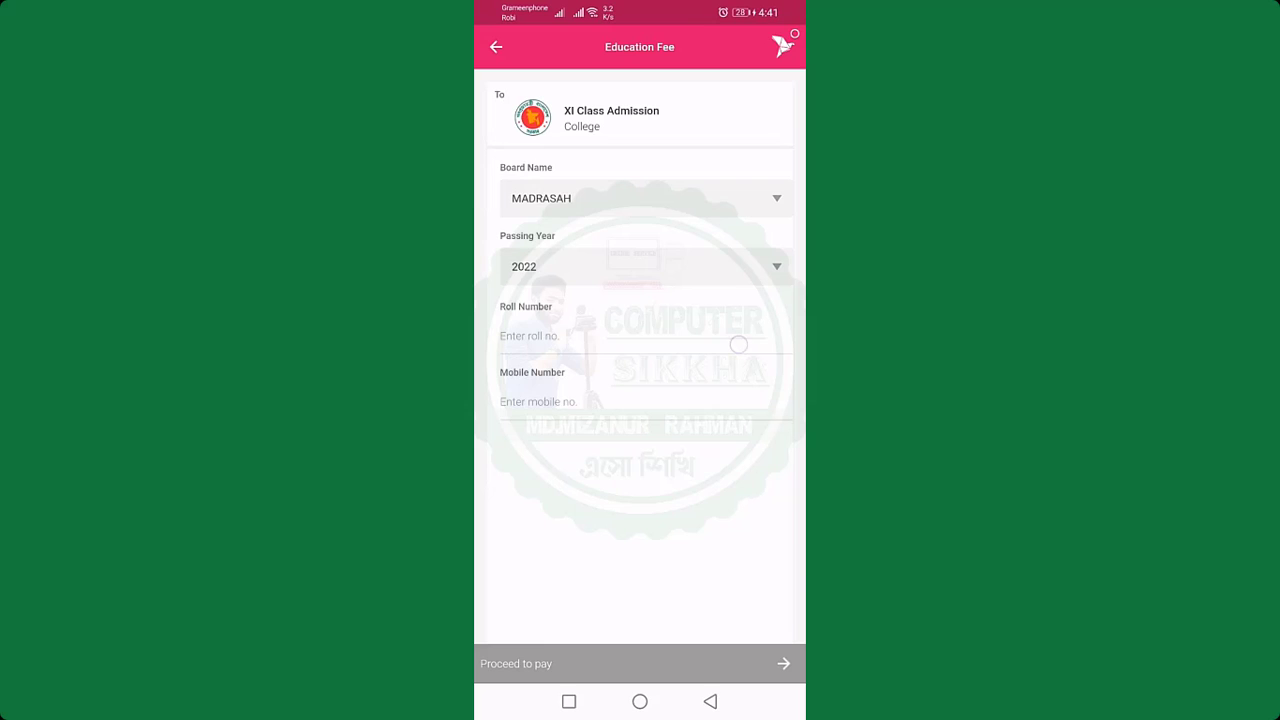
Step: Enter the roll number and mobile number, then proceed to fetch the fee details
left_click(560, 336)
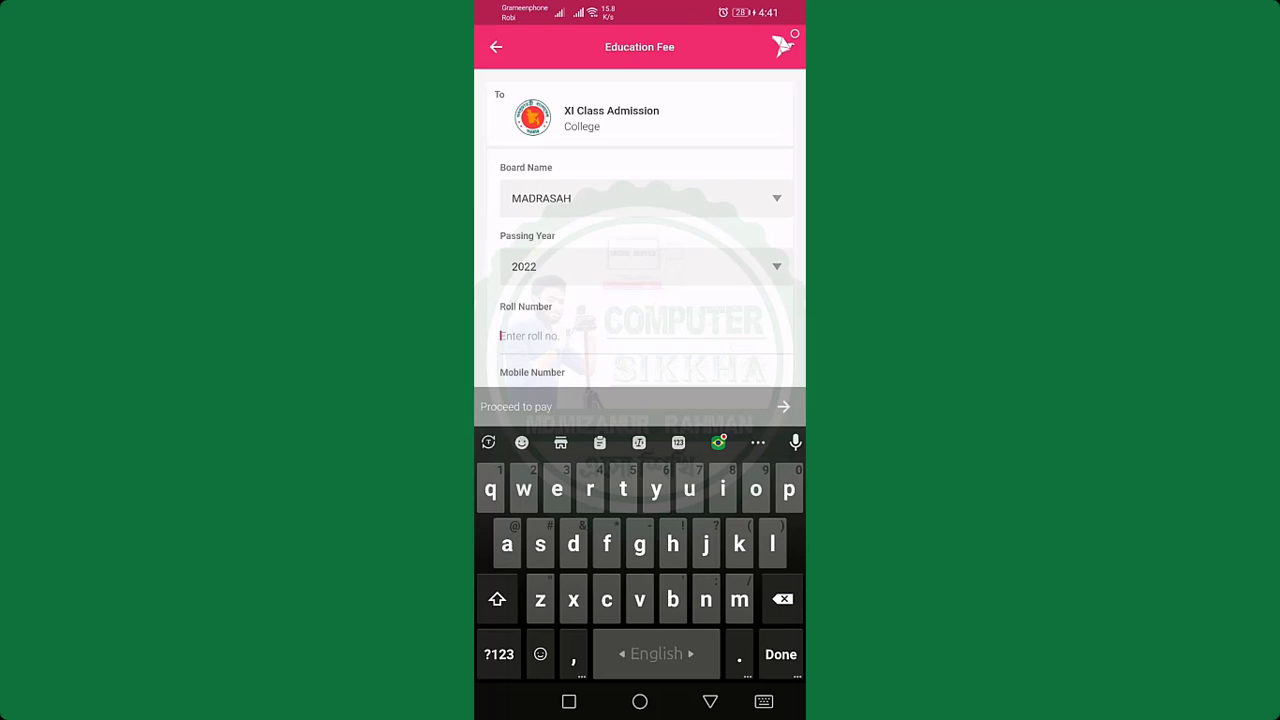
left_click(499, 654)
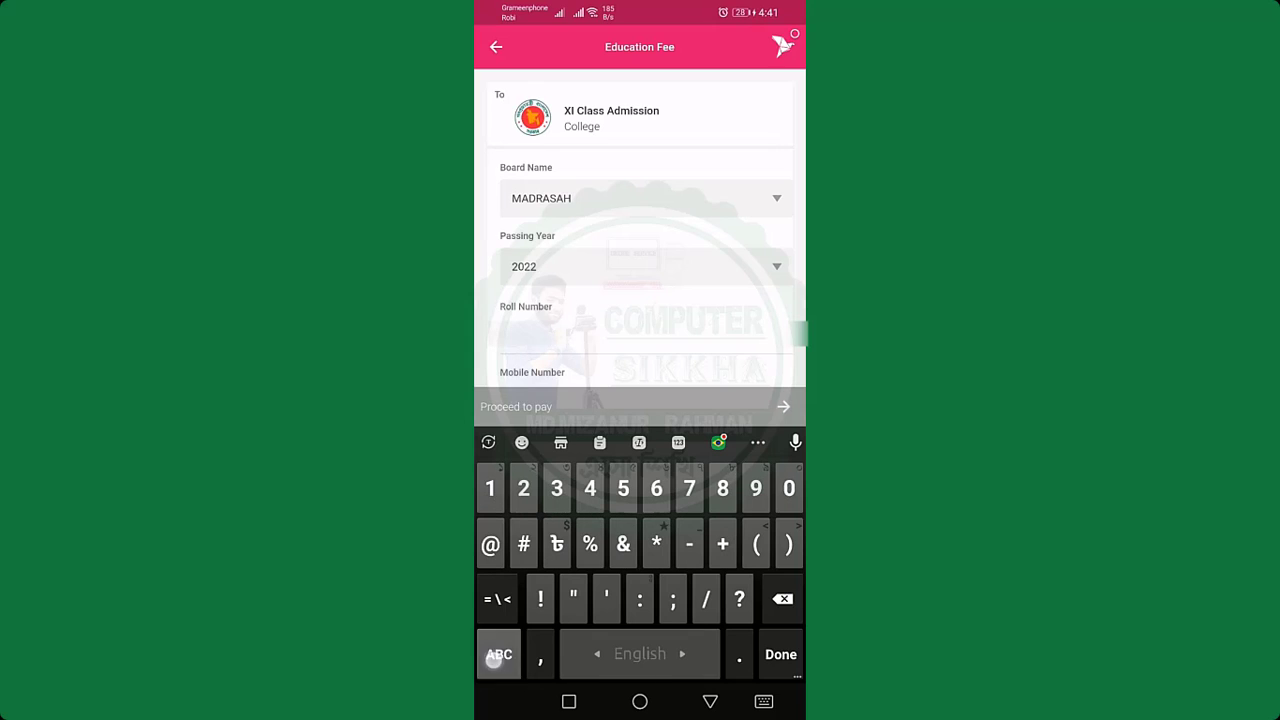
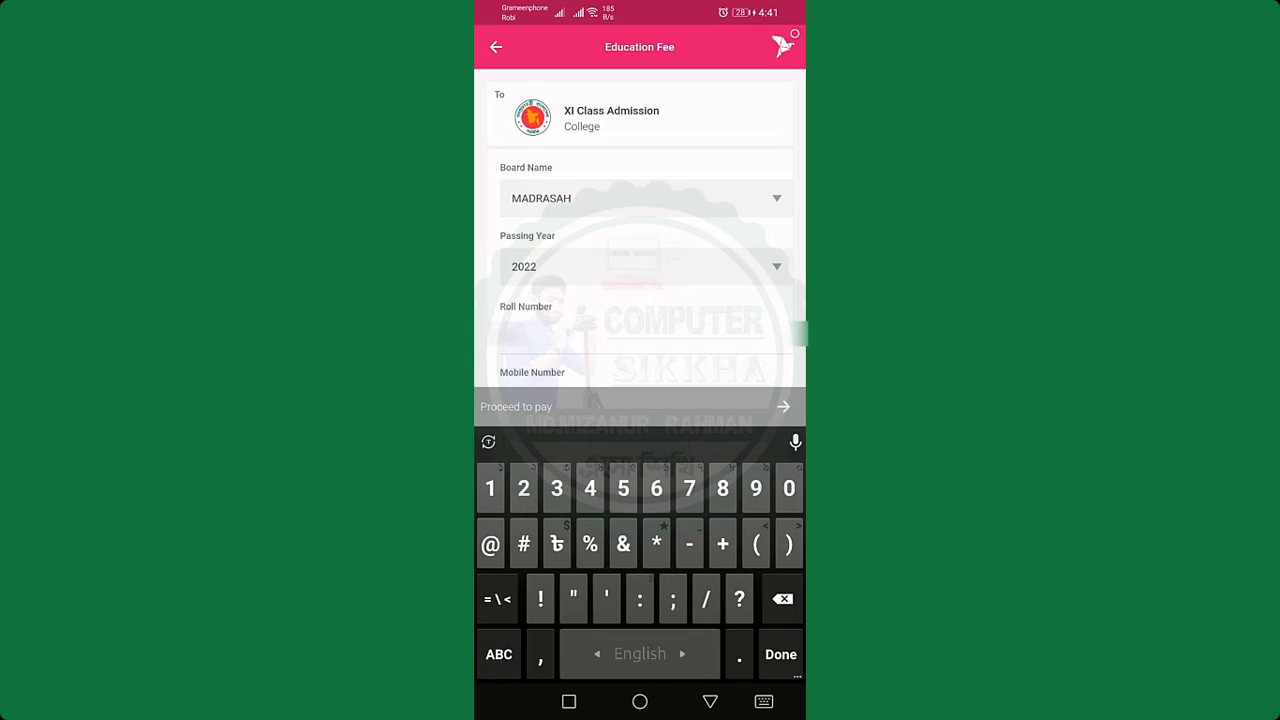
left_click(520, 363)
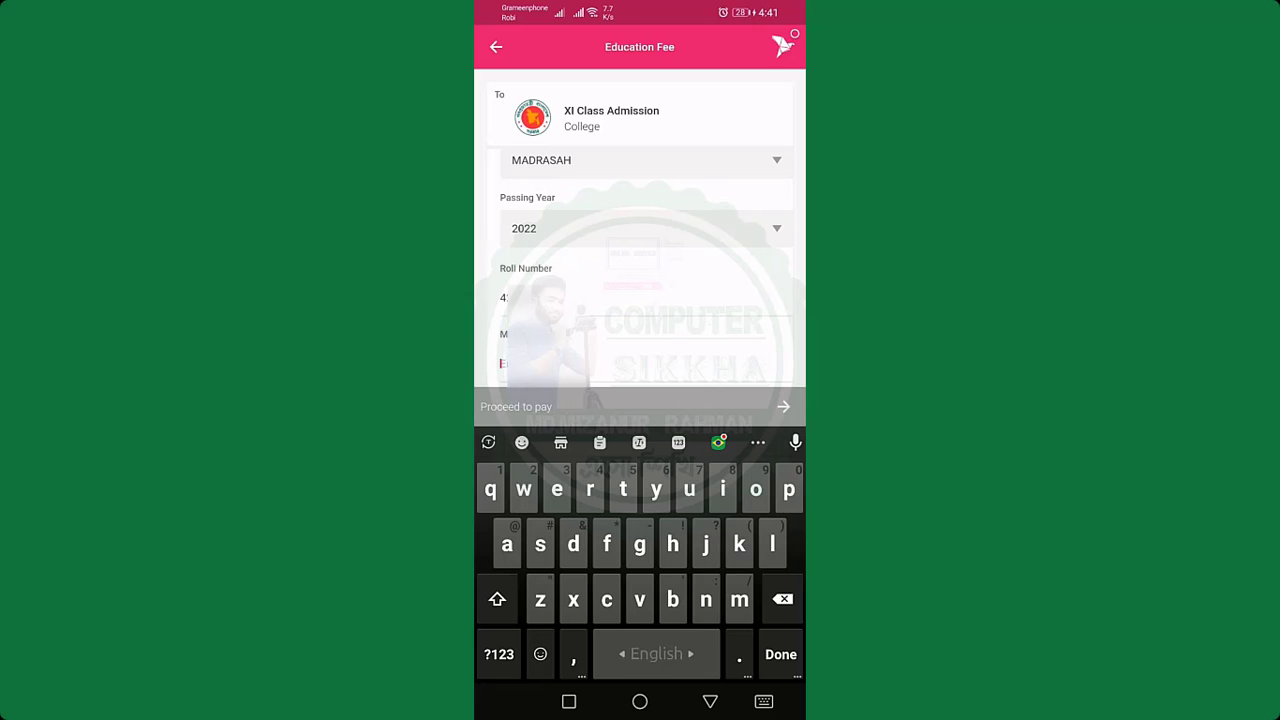
left_click(499, 654)
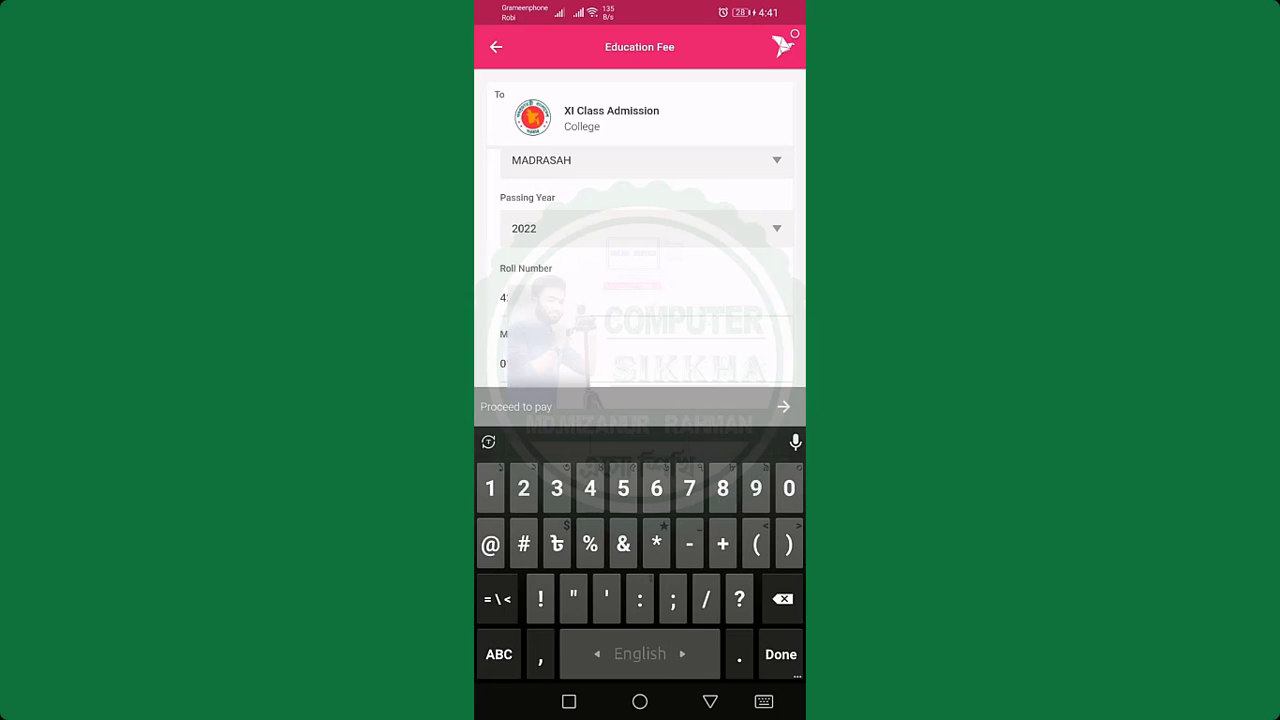
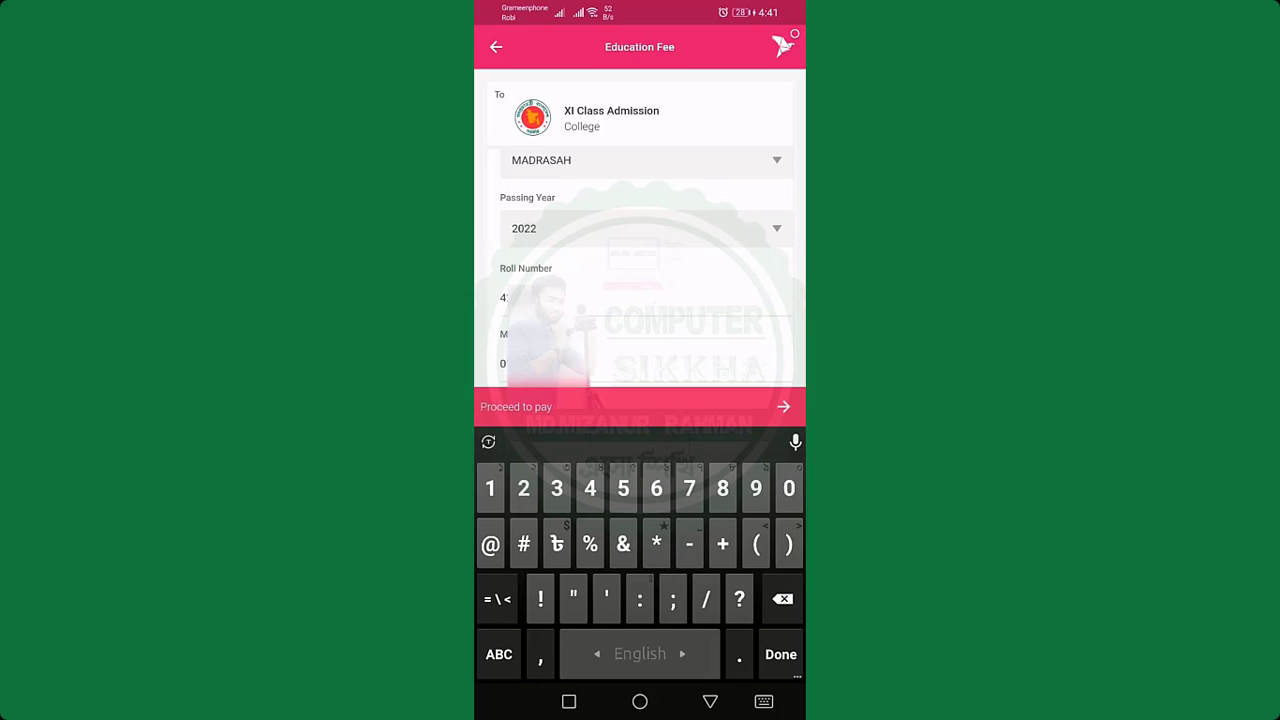
left_click(783, 406)
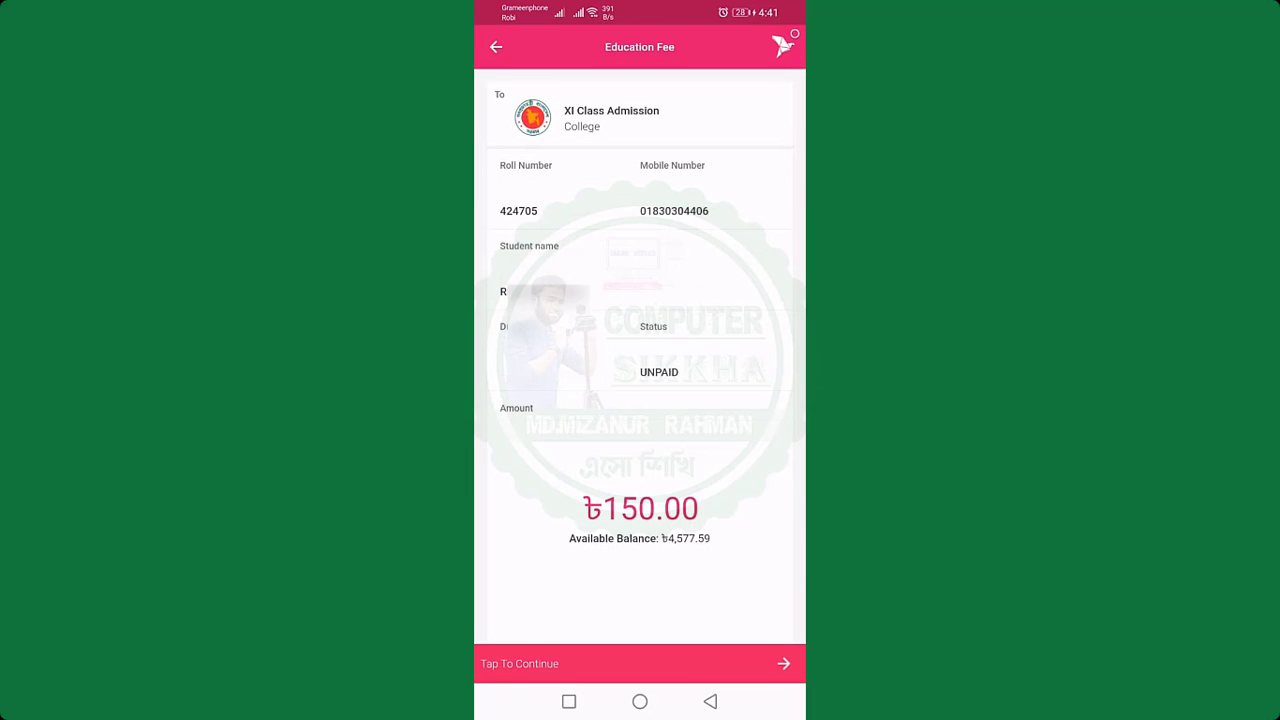
Step: Confirm with the PIN, pay the ৳153.00 admission fee and proceed to the receipt
left_click(783, 663)
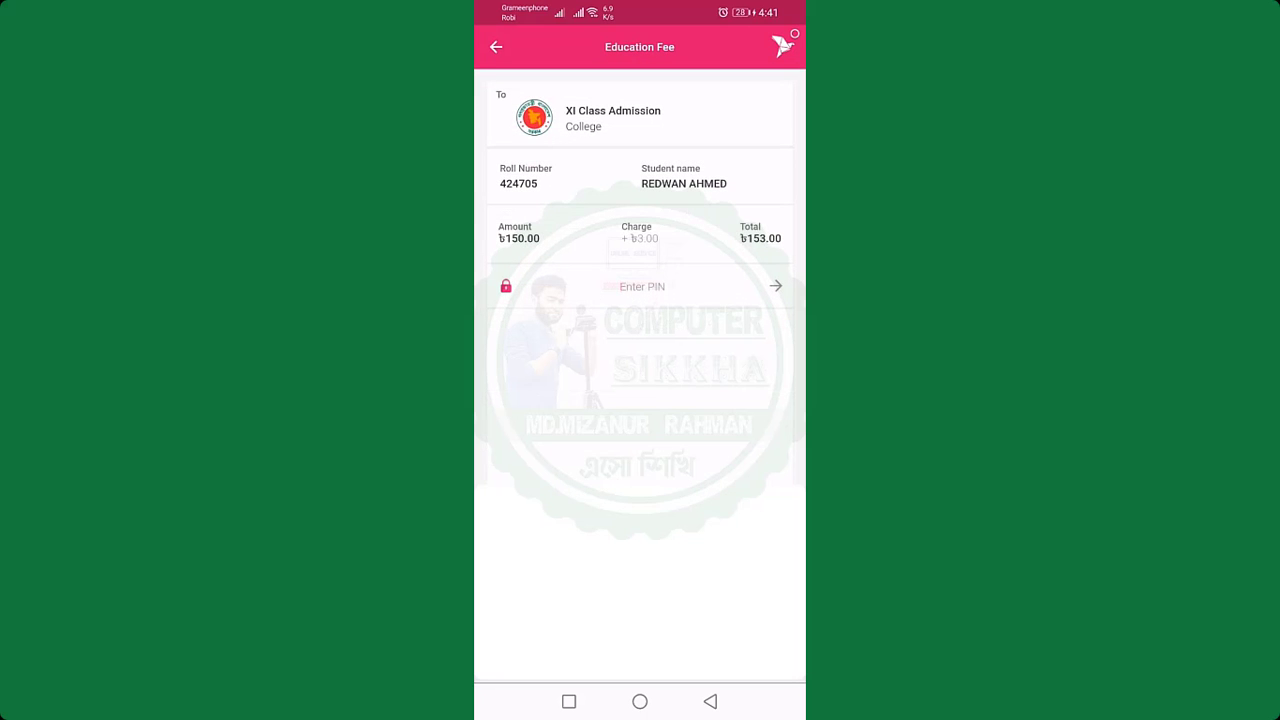
type("****")
key("Return")
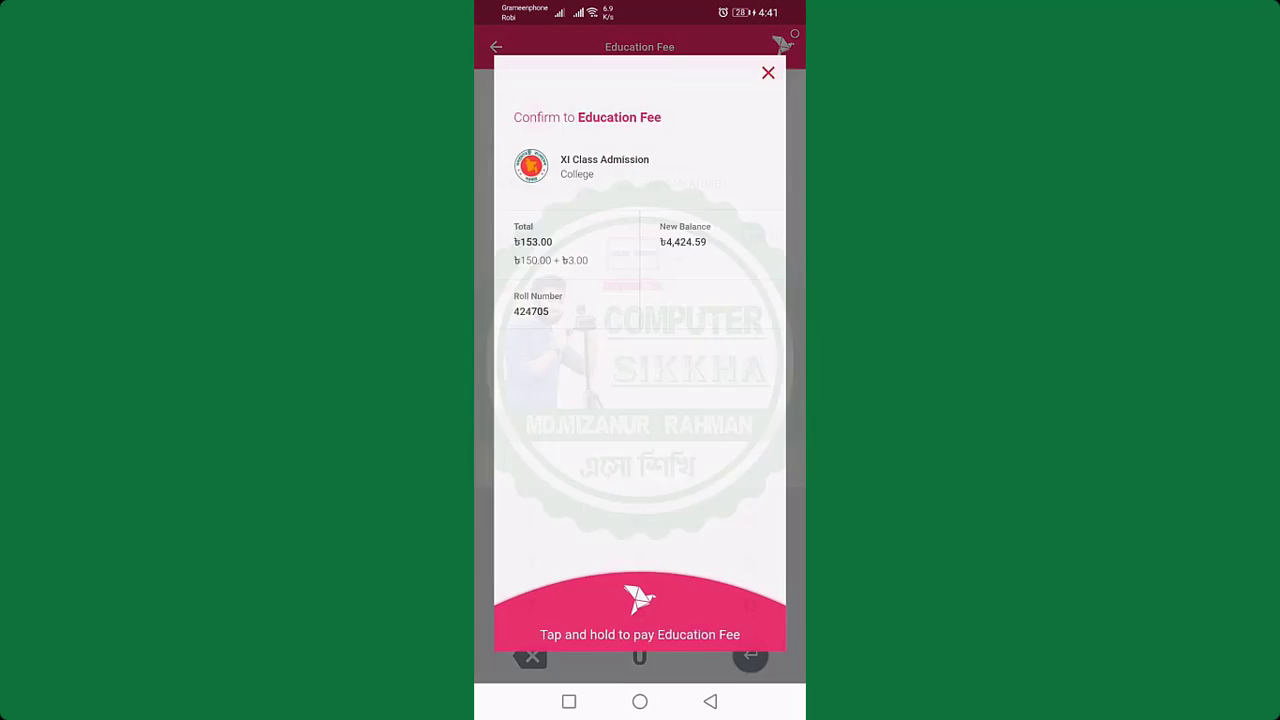
left_click(679, 631)
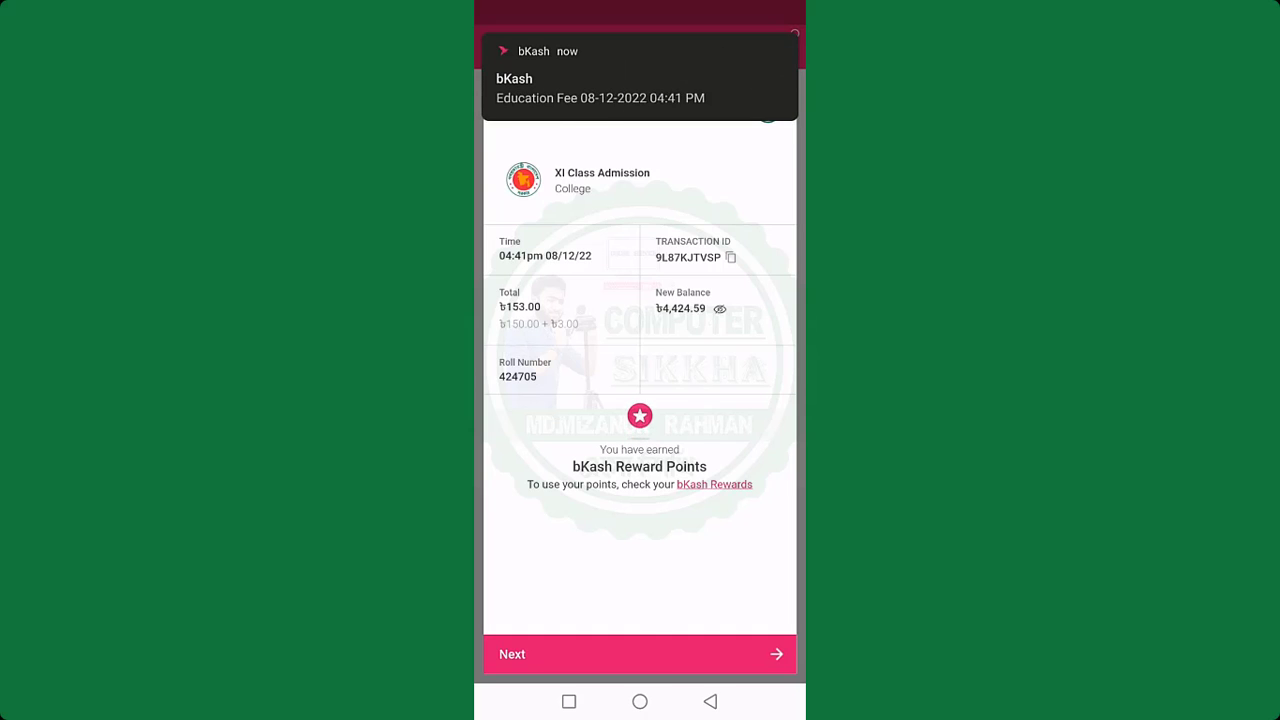
left_click_drag(640, 20, 640, 450)
left_click_drag(640, 600, 640, 100)
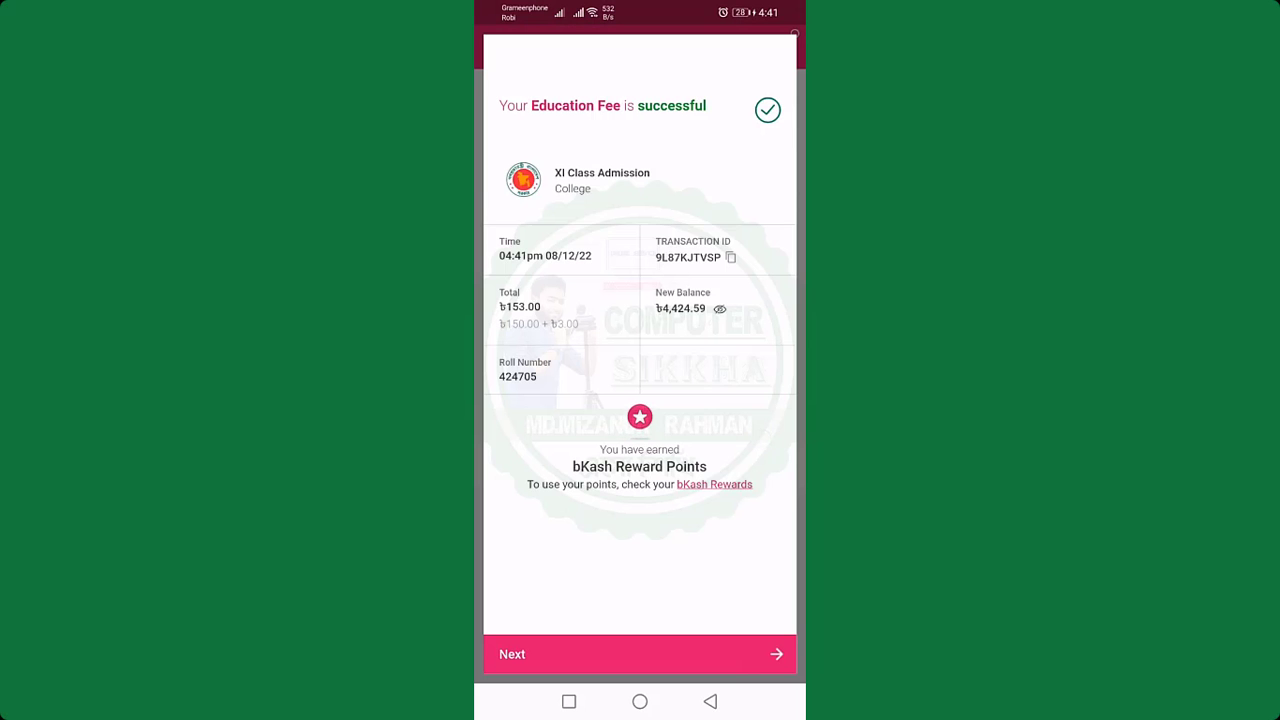
left_click(640, 653)
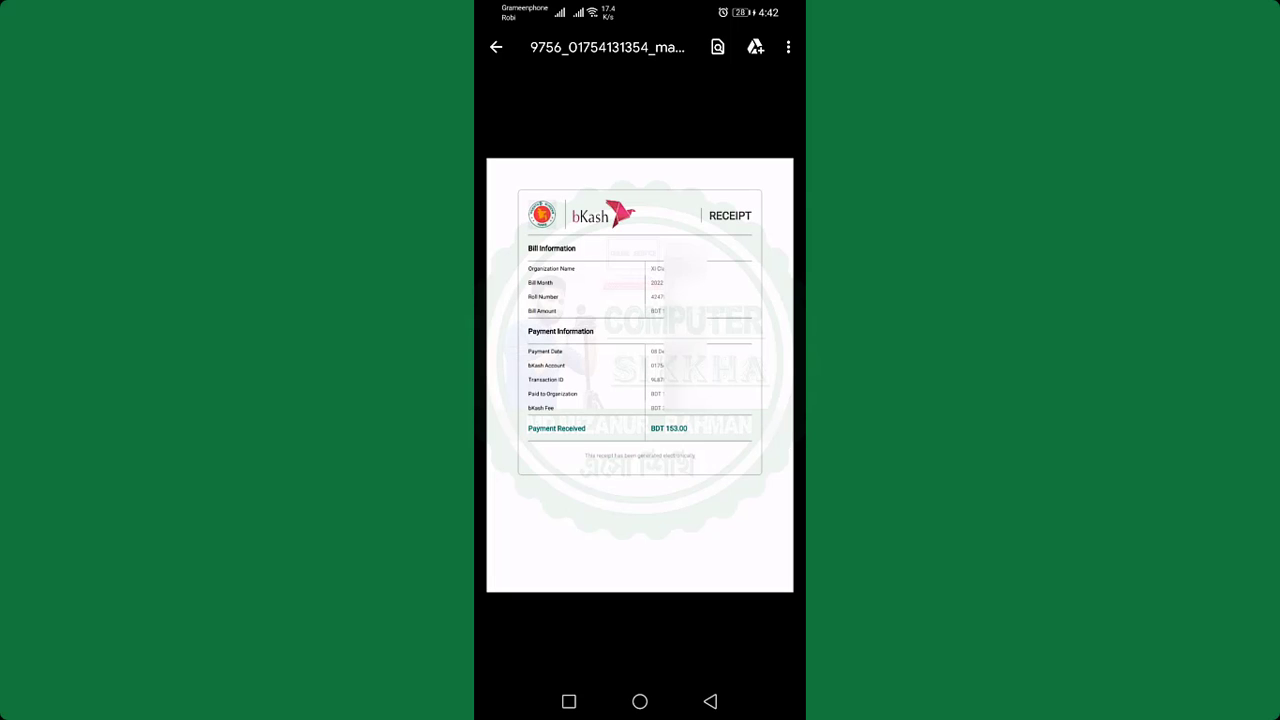
Step: Check the receipt's overflow menu options and close it without choosing one
left_click(788, 47)
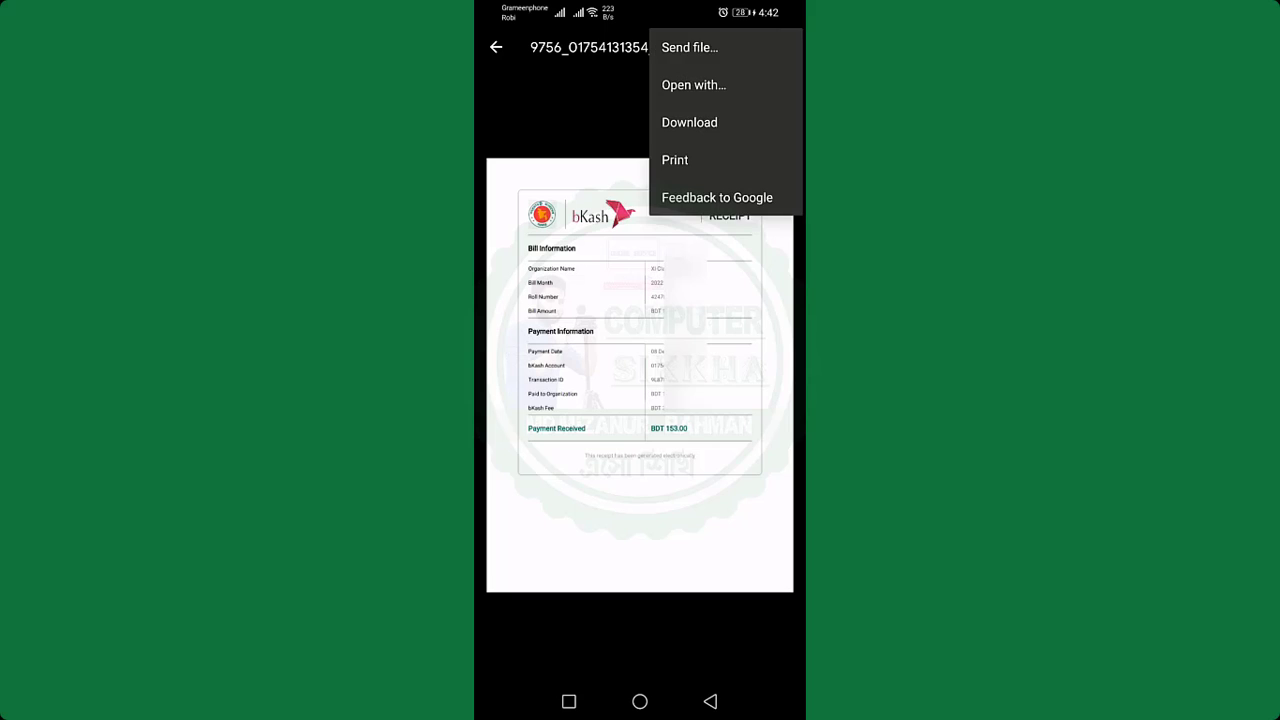
key("Escape")
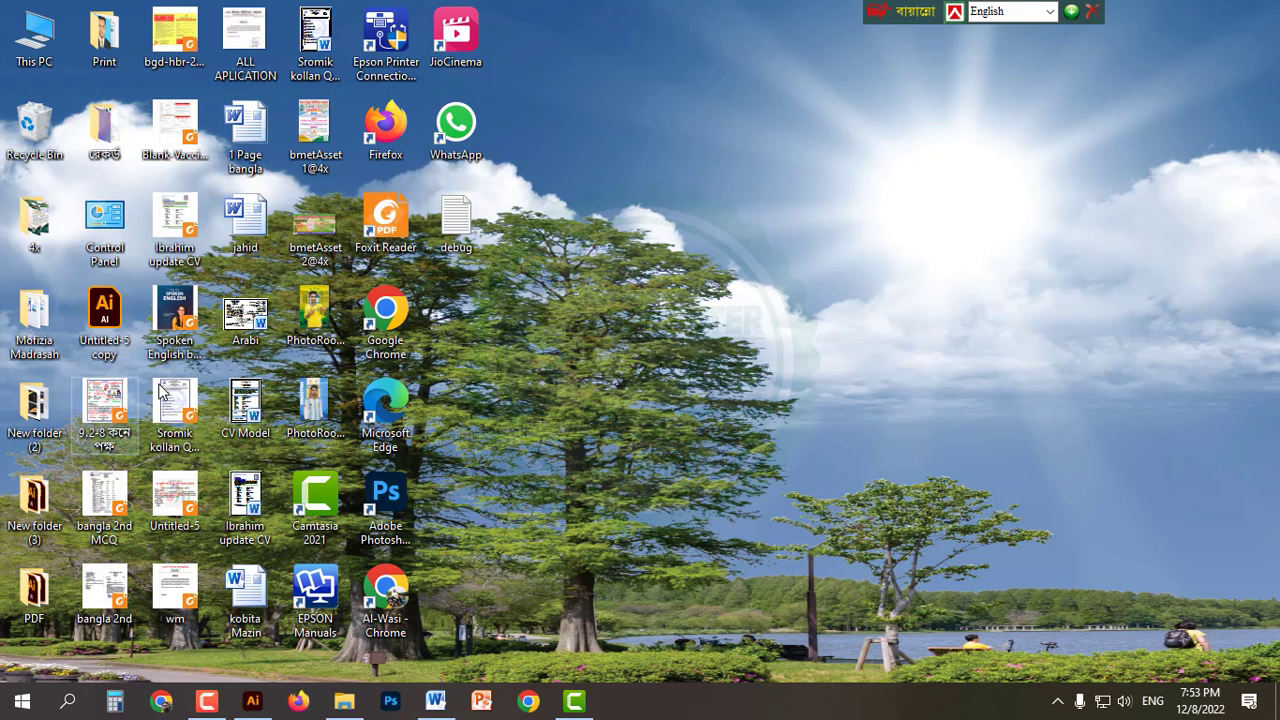
Step: Launch Chrome with the saved profile and search 'xiclassadmission' from the history suggestion
double_click(385, 315)
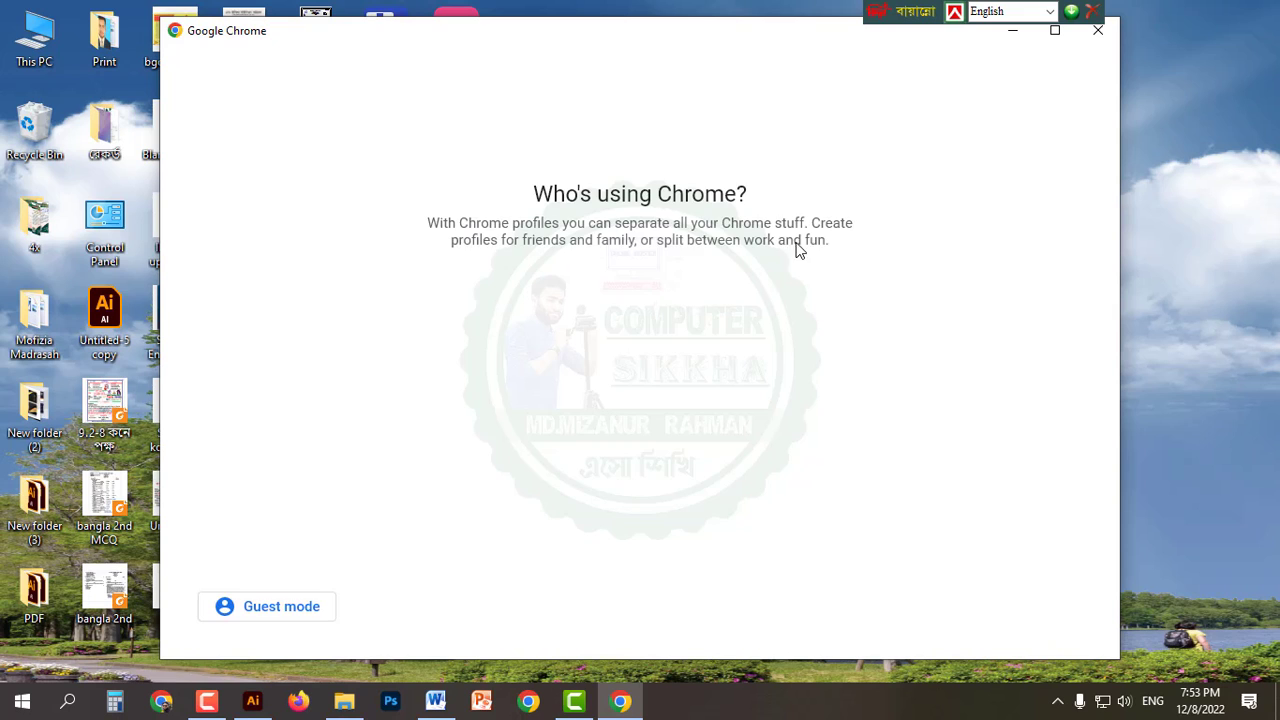
left_click(462, 430)
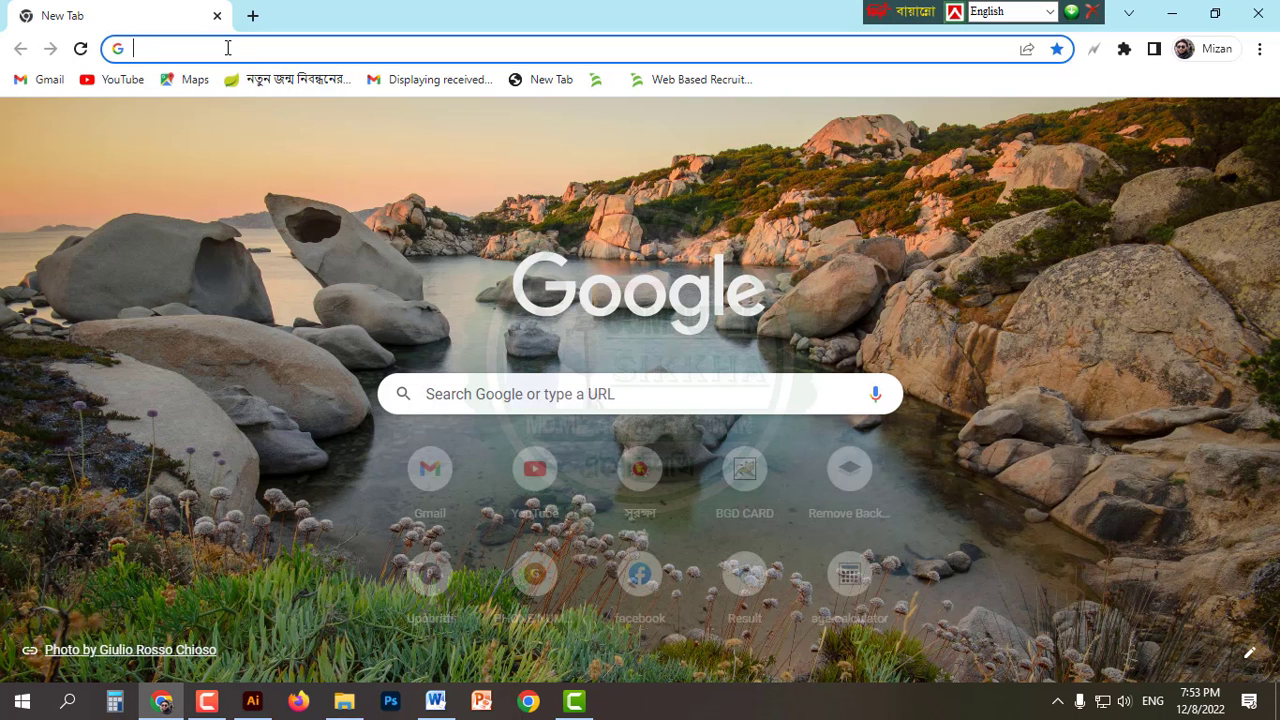
left_click(228, 48)
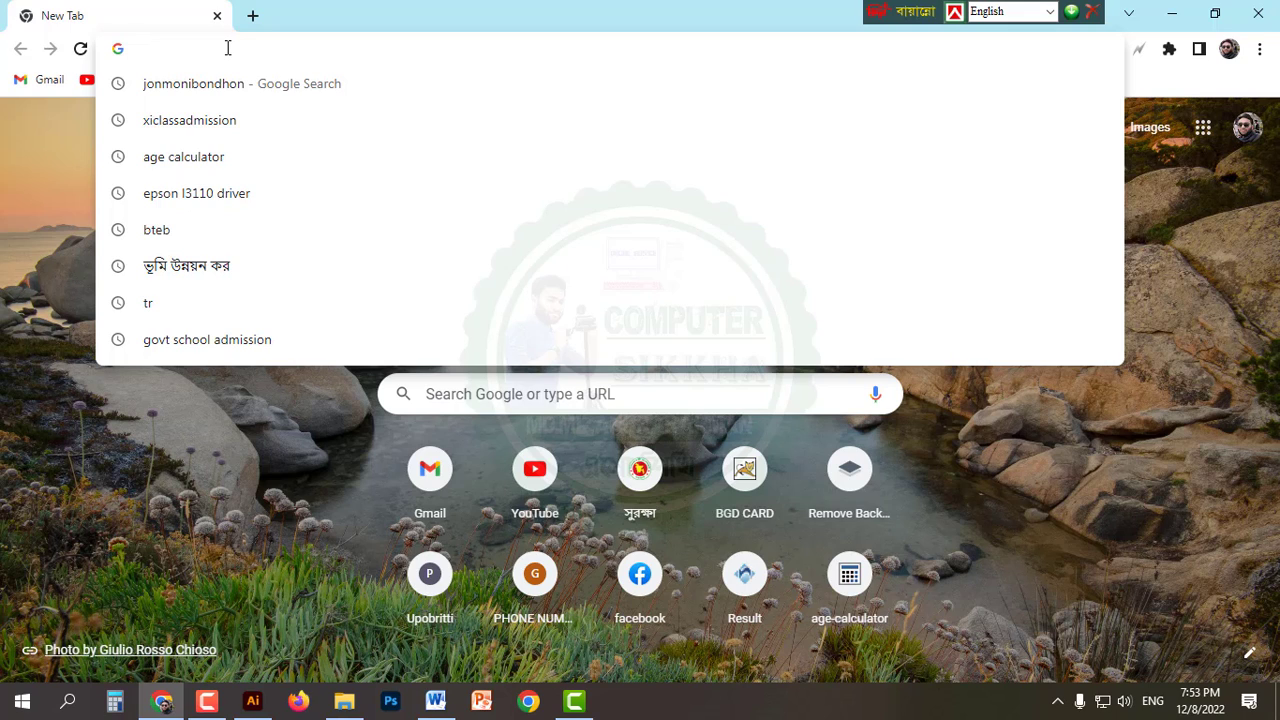
key("Down")
key("Down")
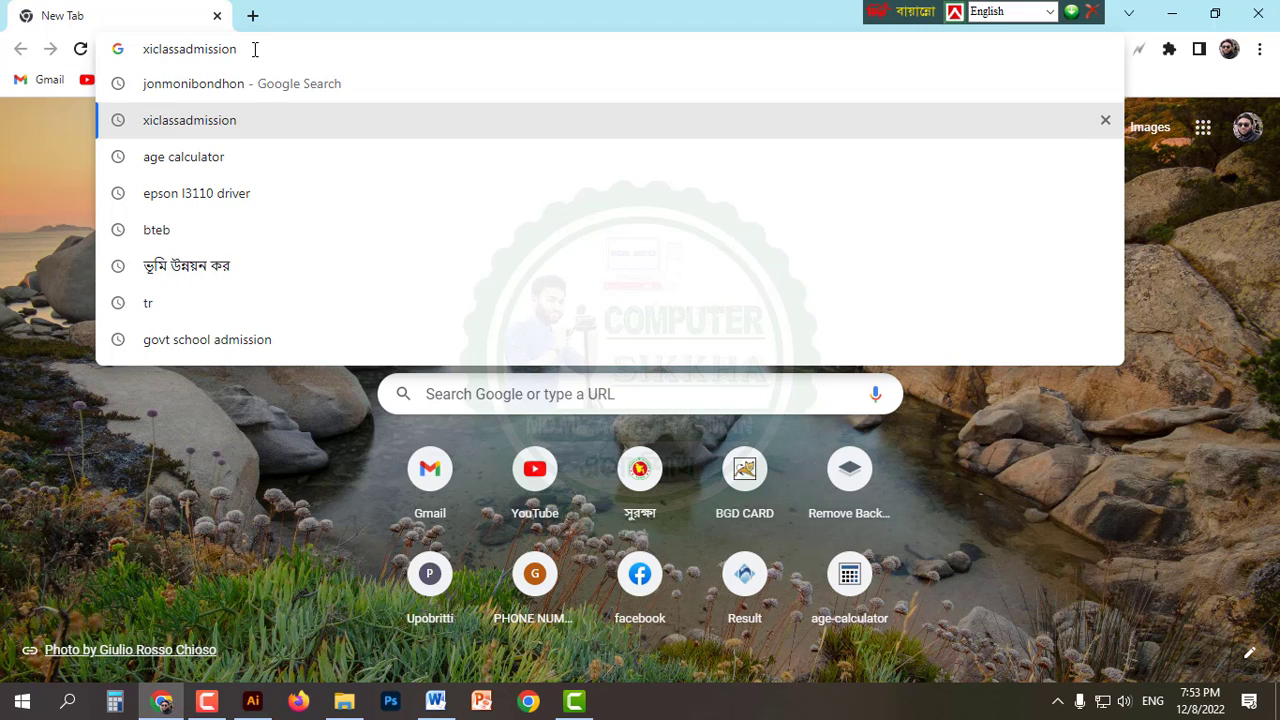
key("Return")
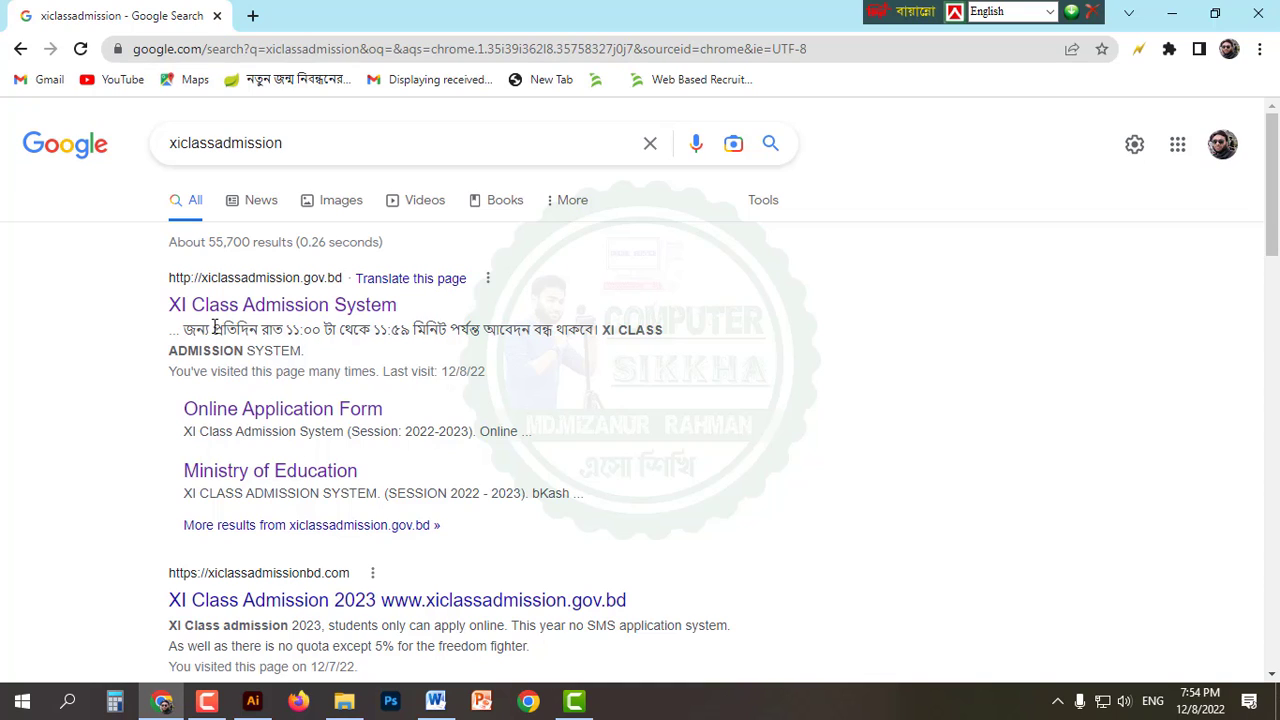
Step: Open the XI Class Admission System site and start a new application with Apply Now
left_click(350, 308)
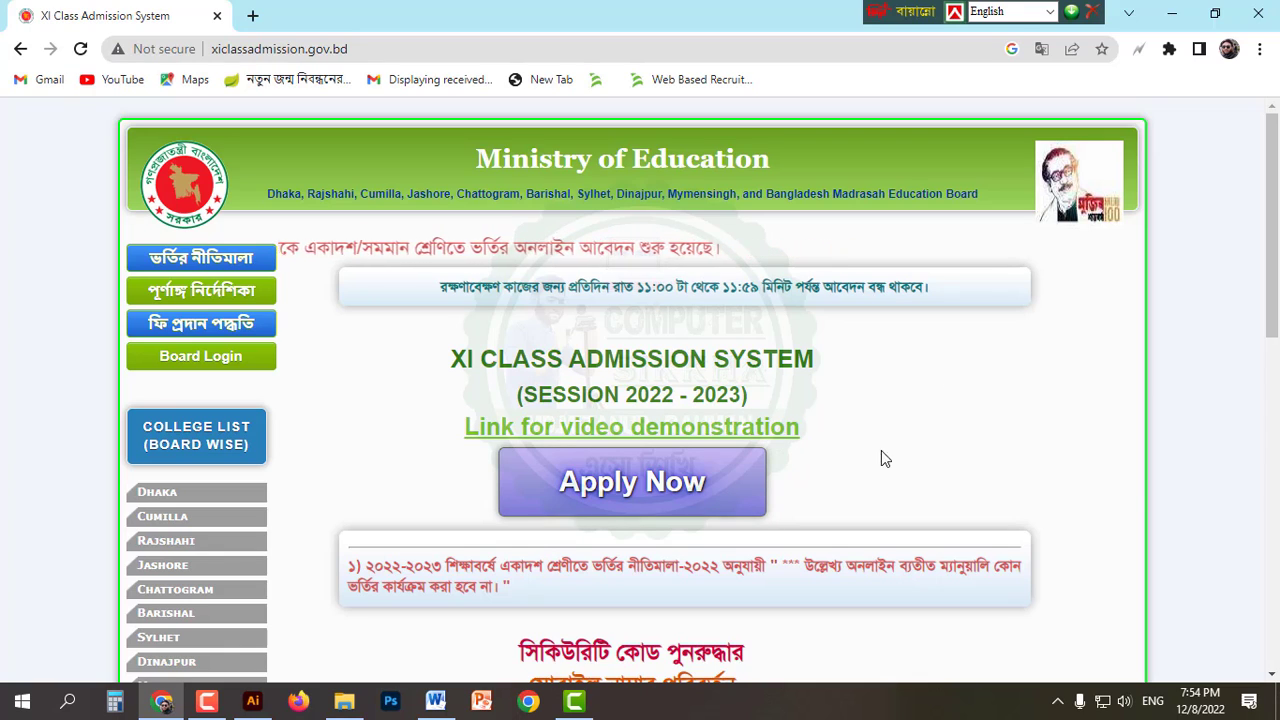
left_click(650, 503)
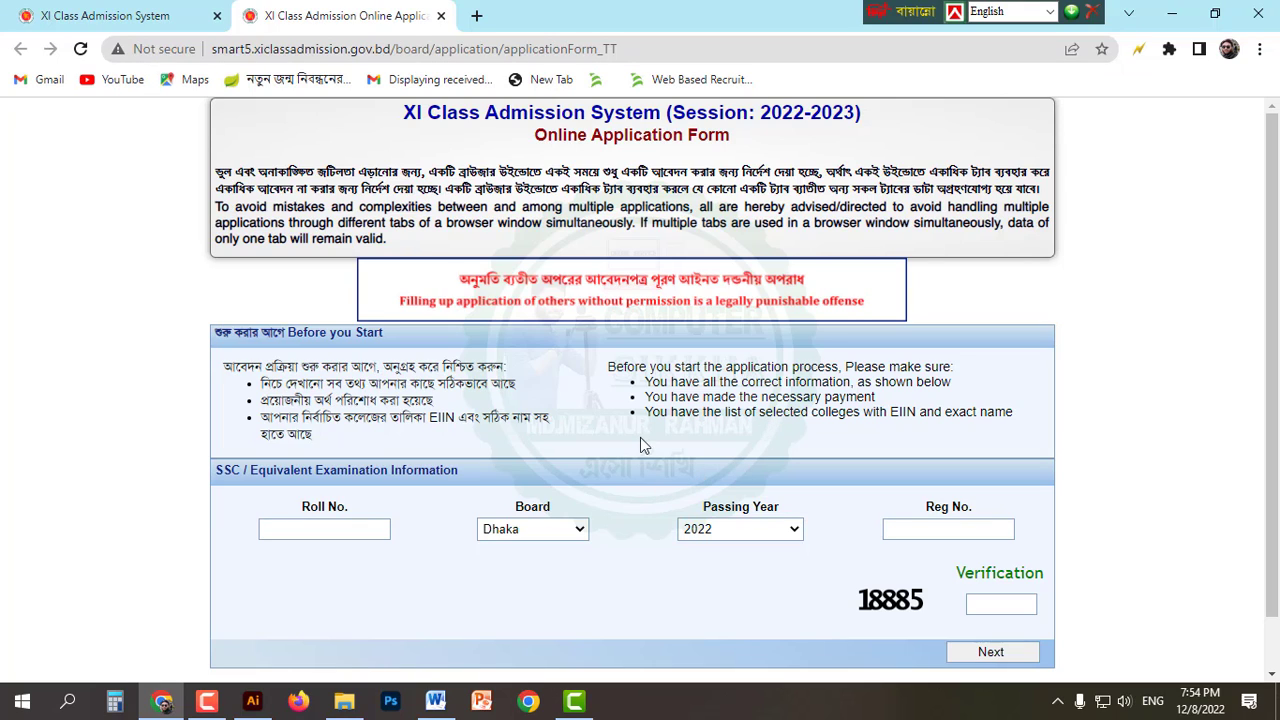
Step: Autofill the saved SSC roll number, choose Madrasah board and passing year 2022
left_click(357, 530)
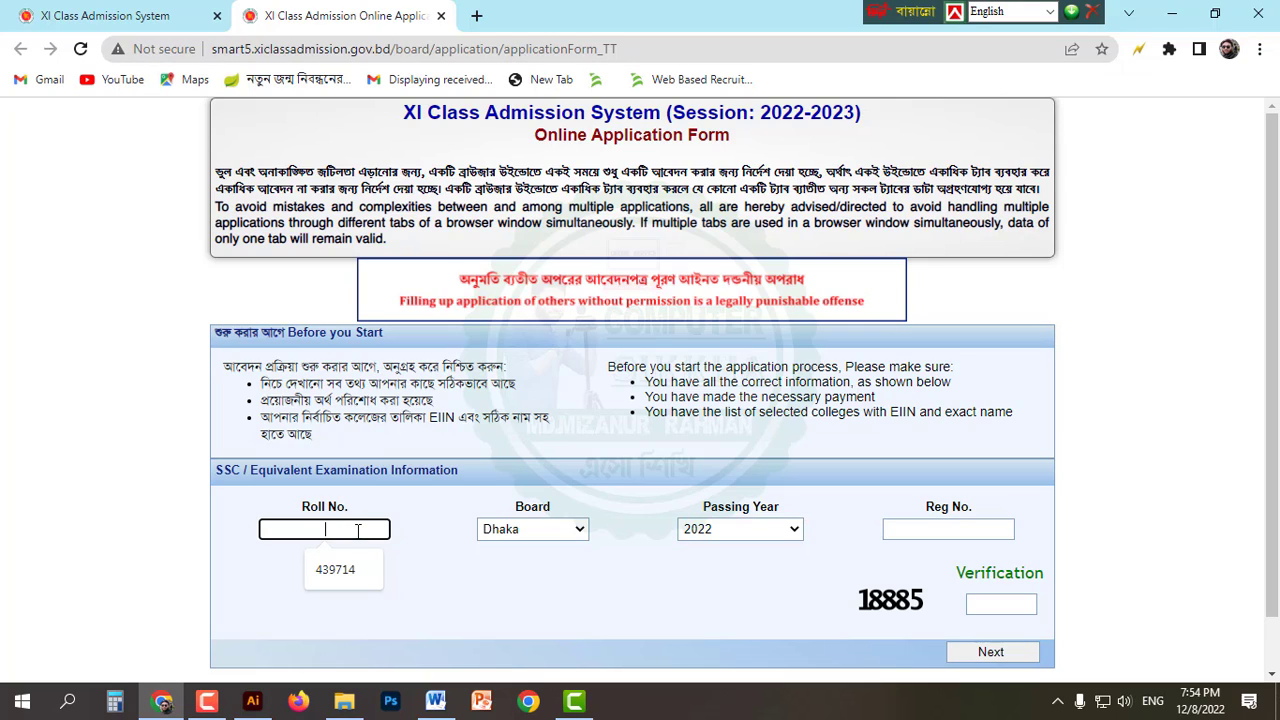
left_click(335, 569)
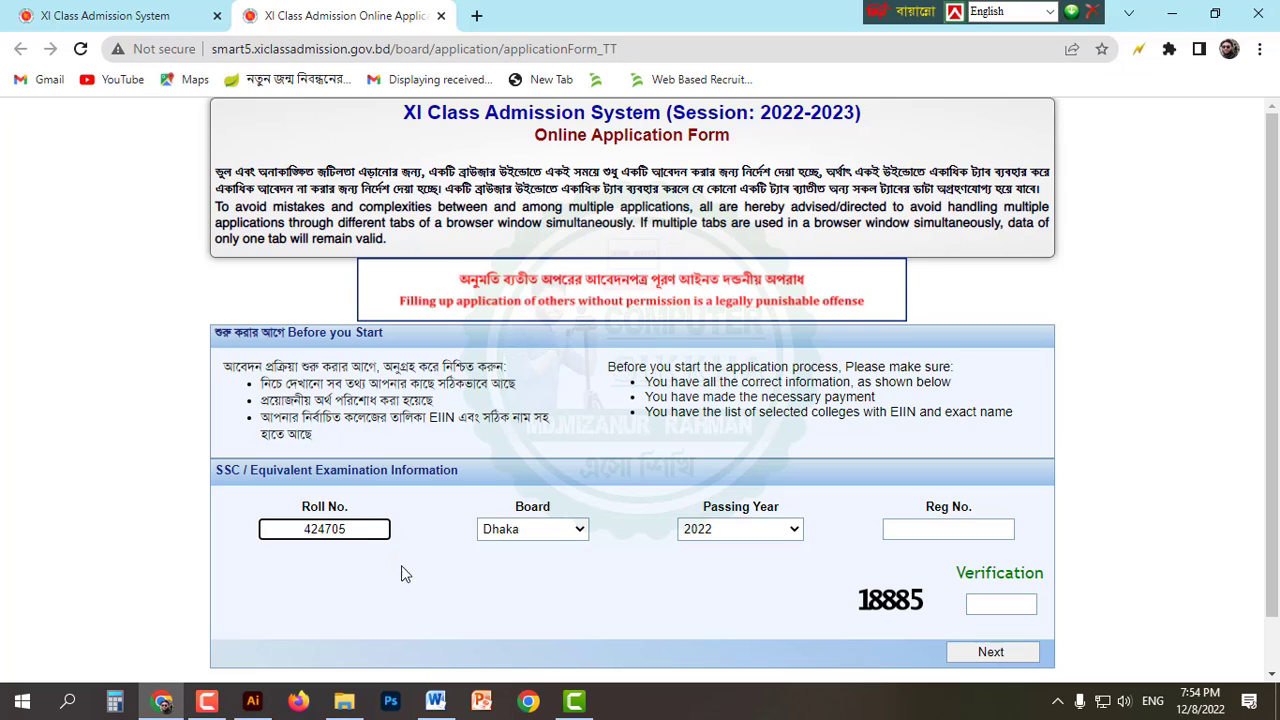
double_click(314, 528)
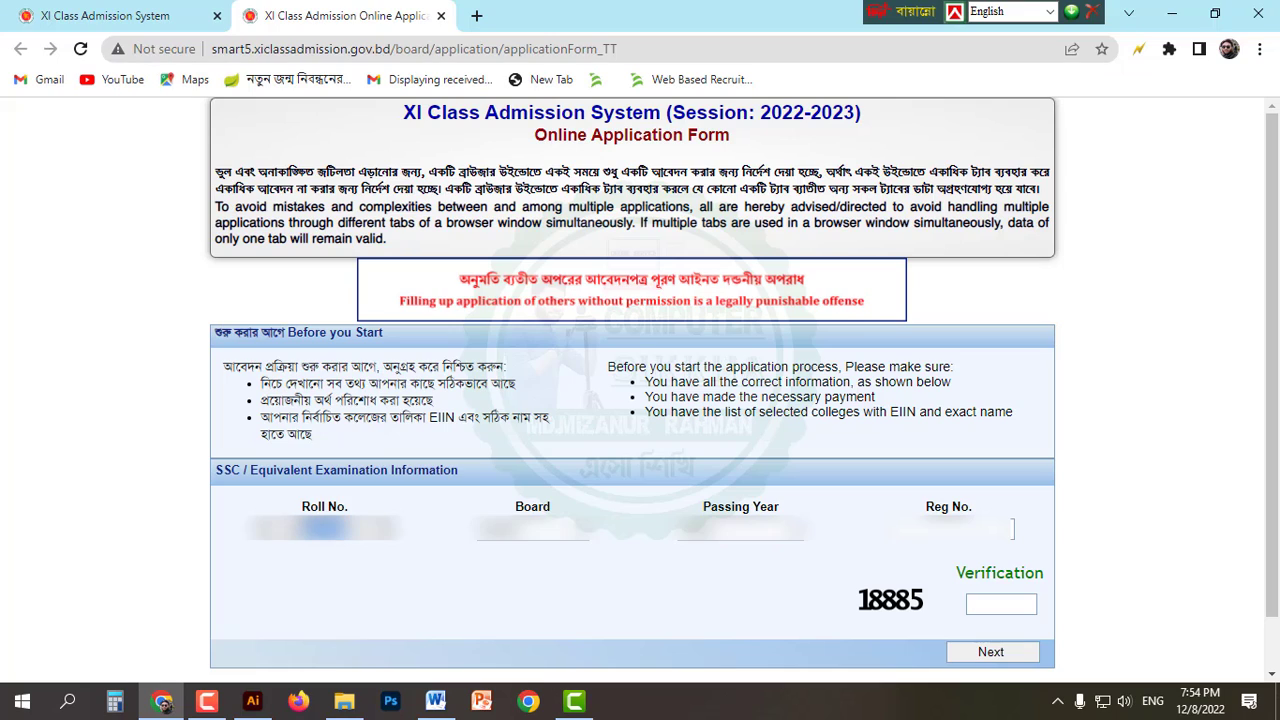
left_click(332, 538)
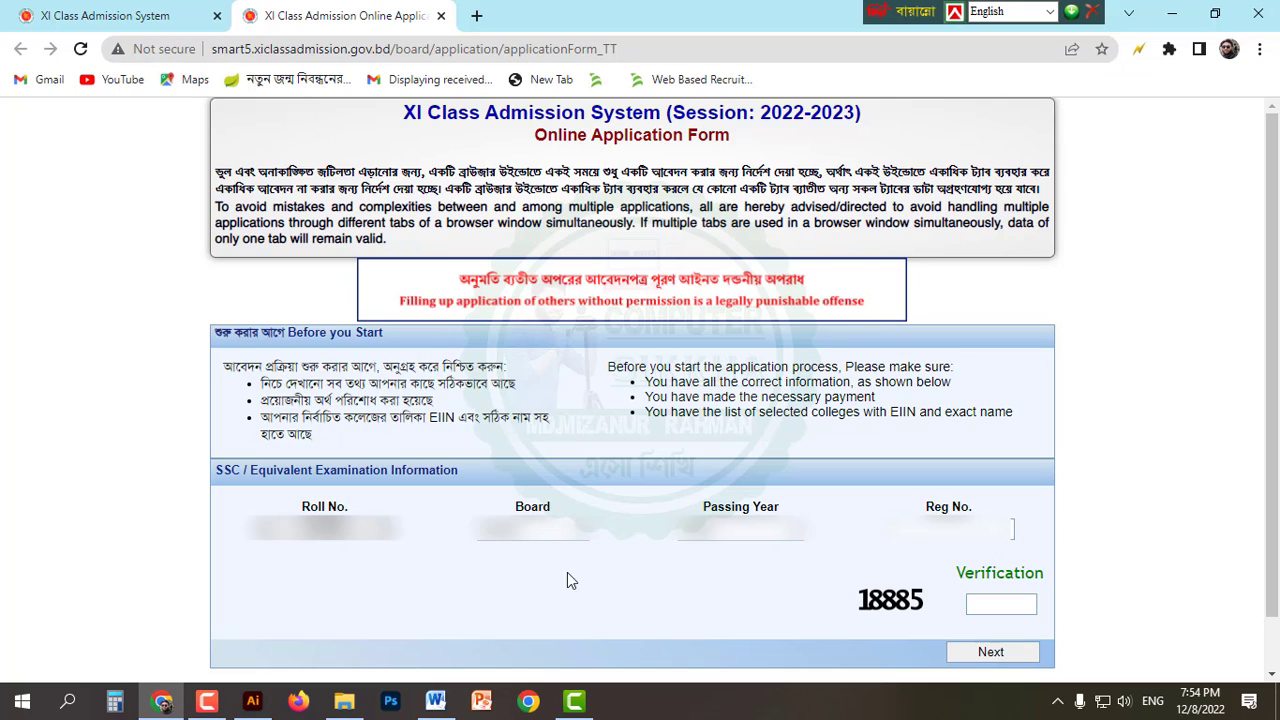
left_click(546, 543)
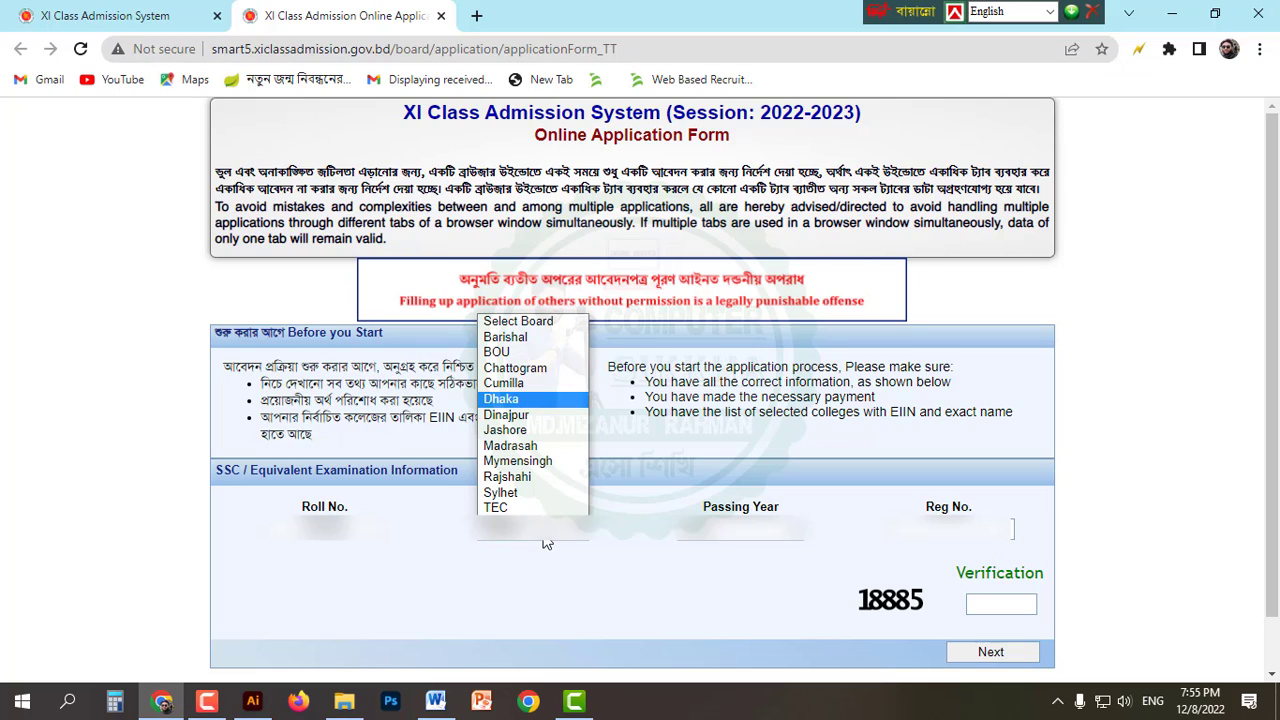
left_click(554, 448)
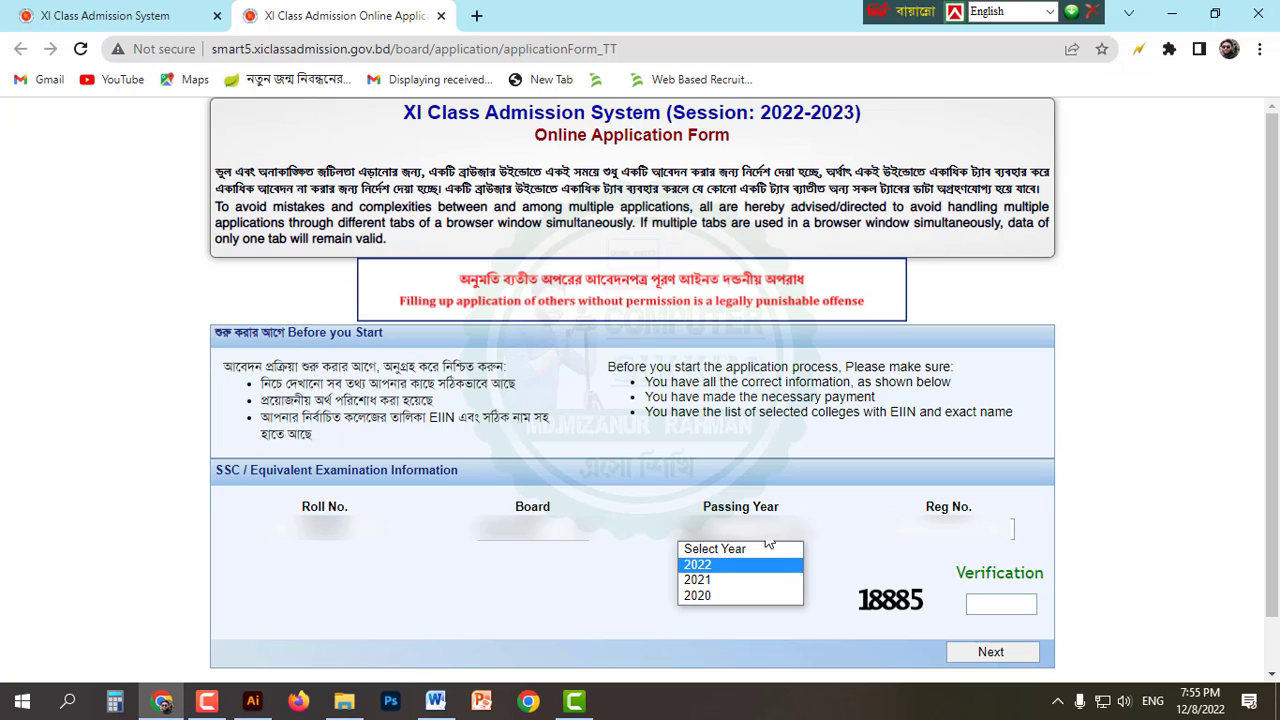
left_click(768, 541)
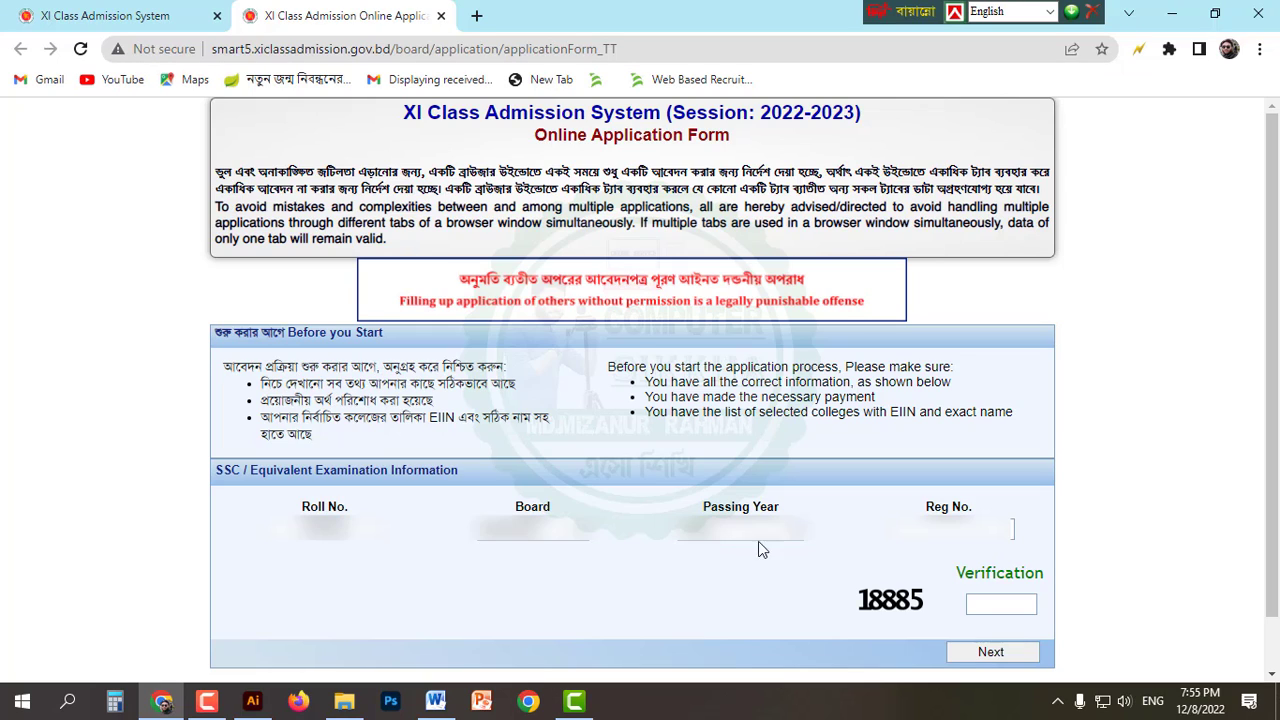
Step: Autofill the registration number, type the verification code and submit the SSC details
left_click(1012, 528)
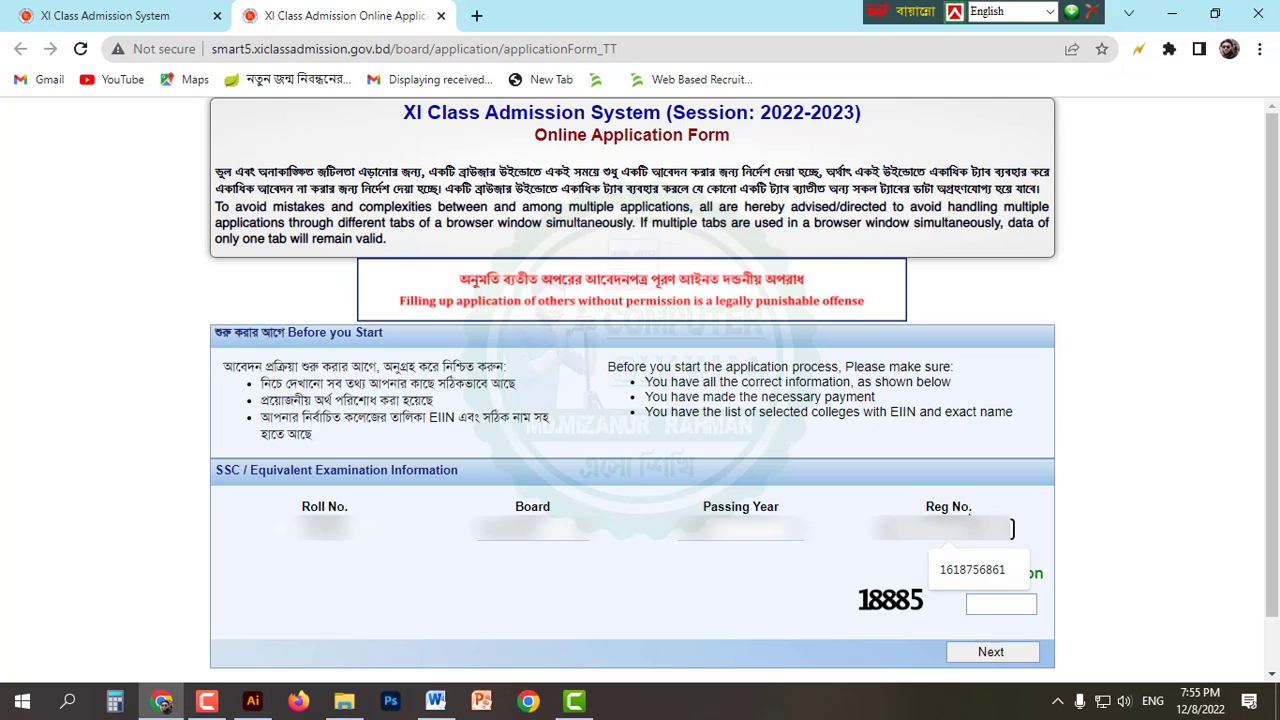
left_click(972, 569)
scroll(490, 507, "down", 1)
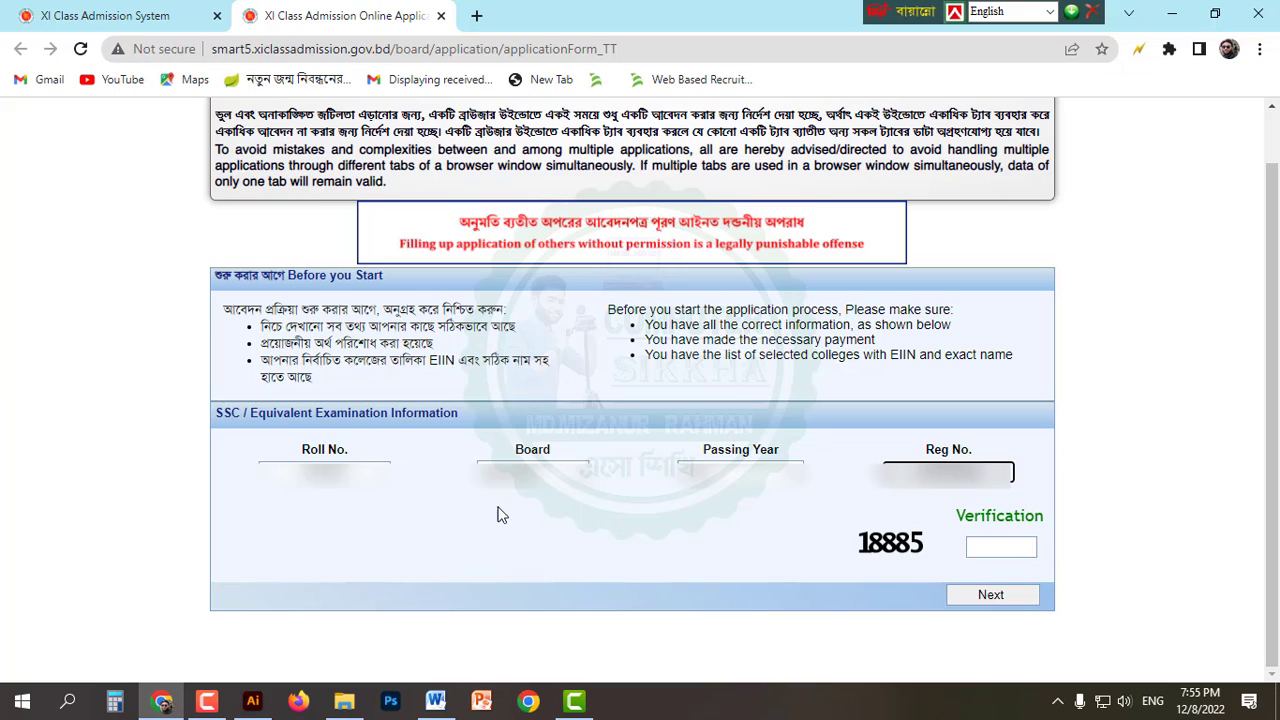
left_click(990, 546)
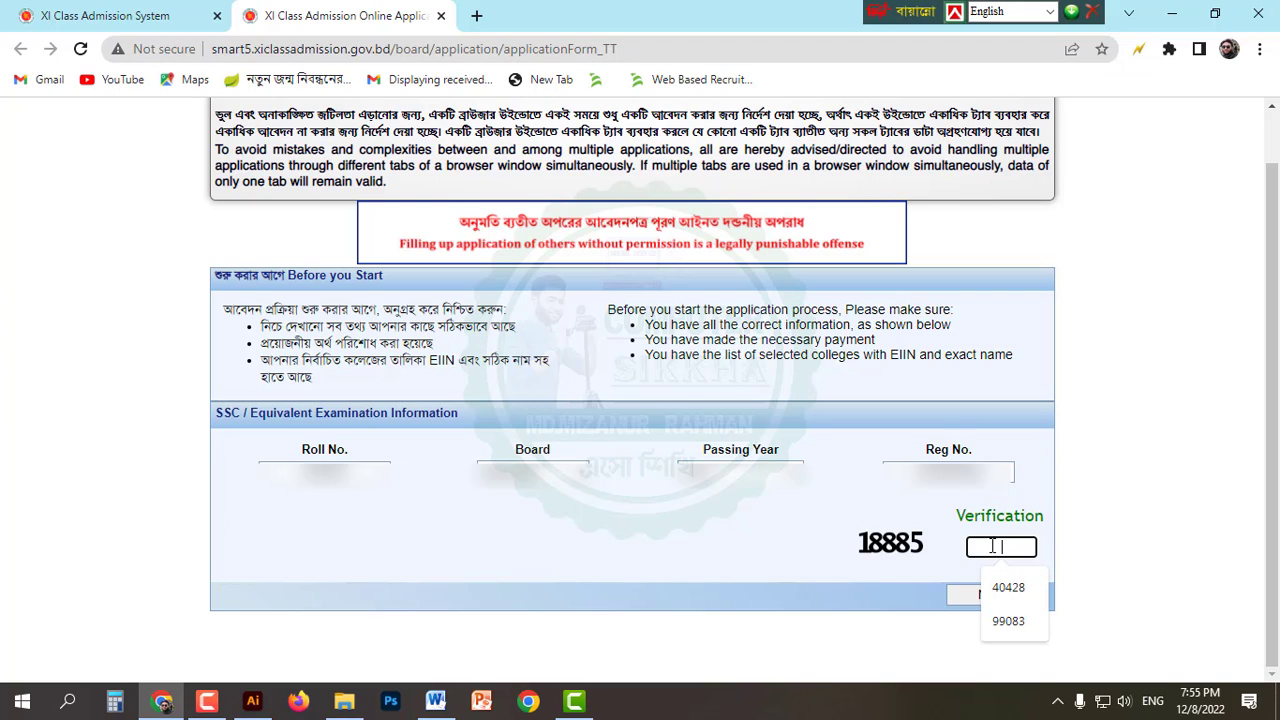
left_click(1034, 568)
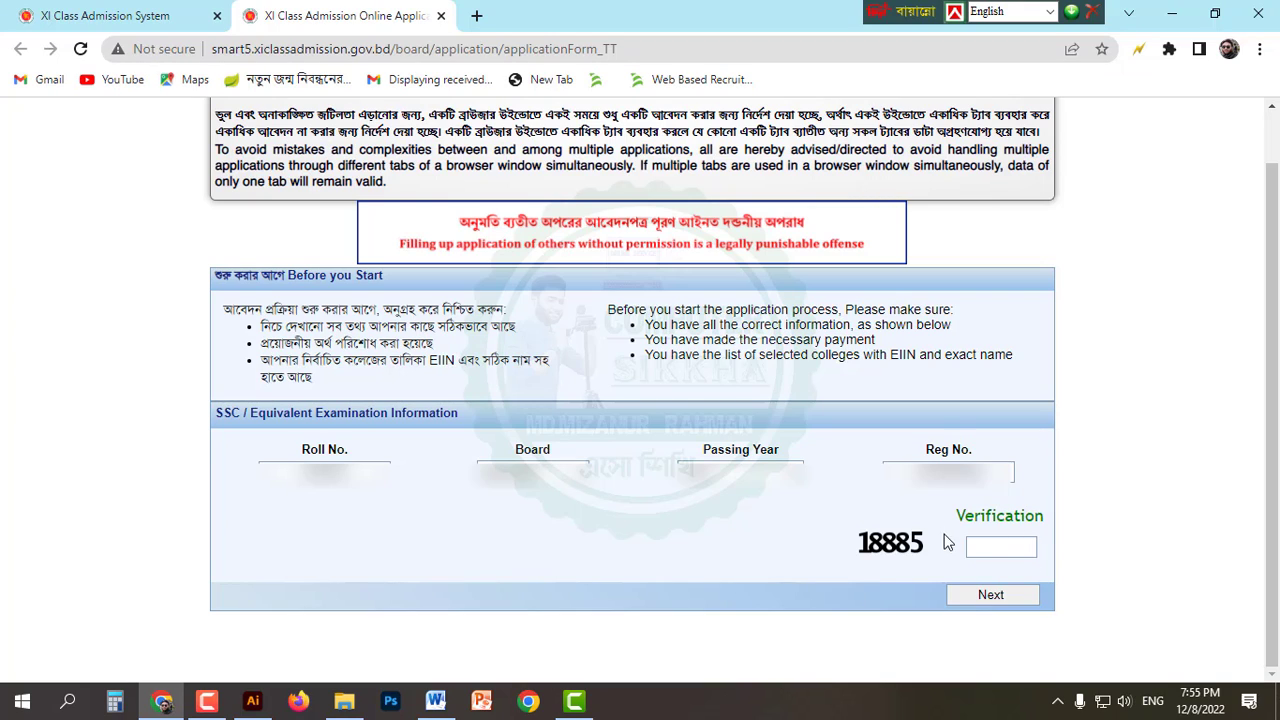
left_click(1014, 548)
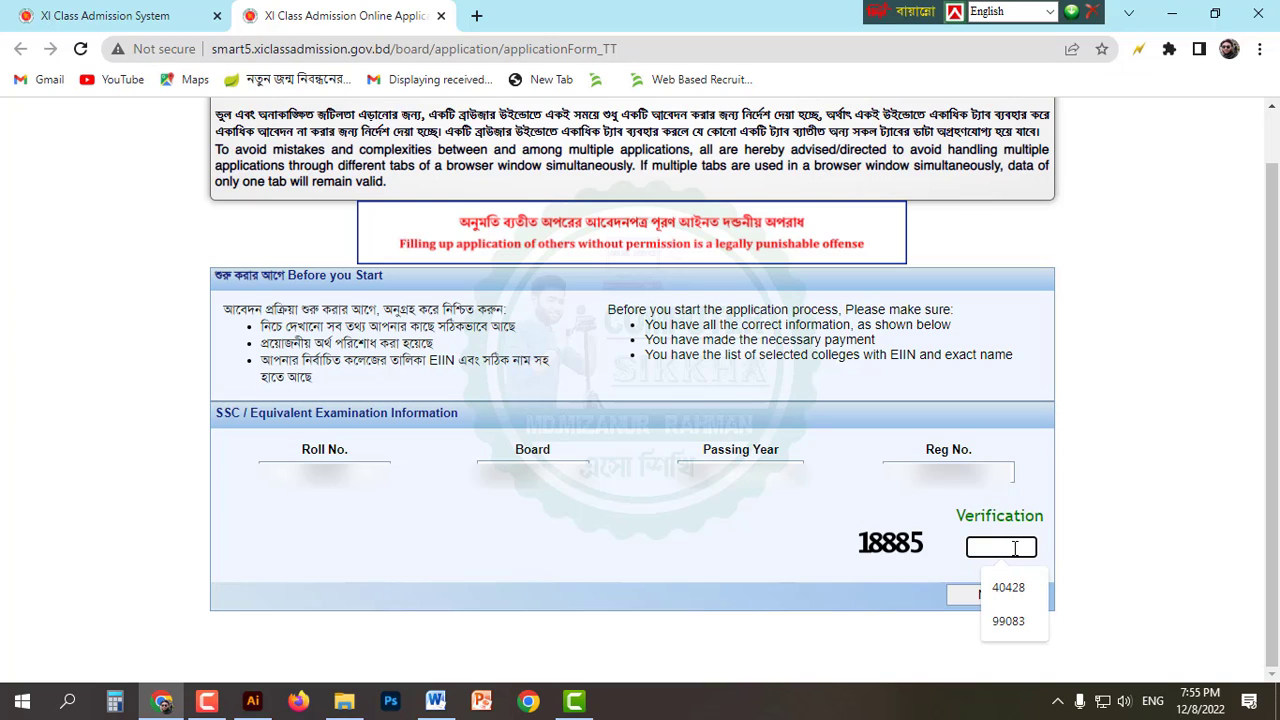
type("18885")
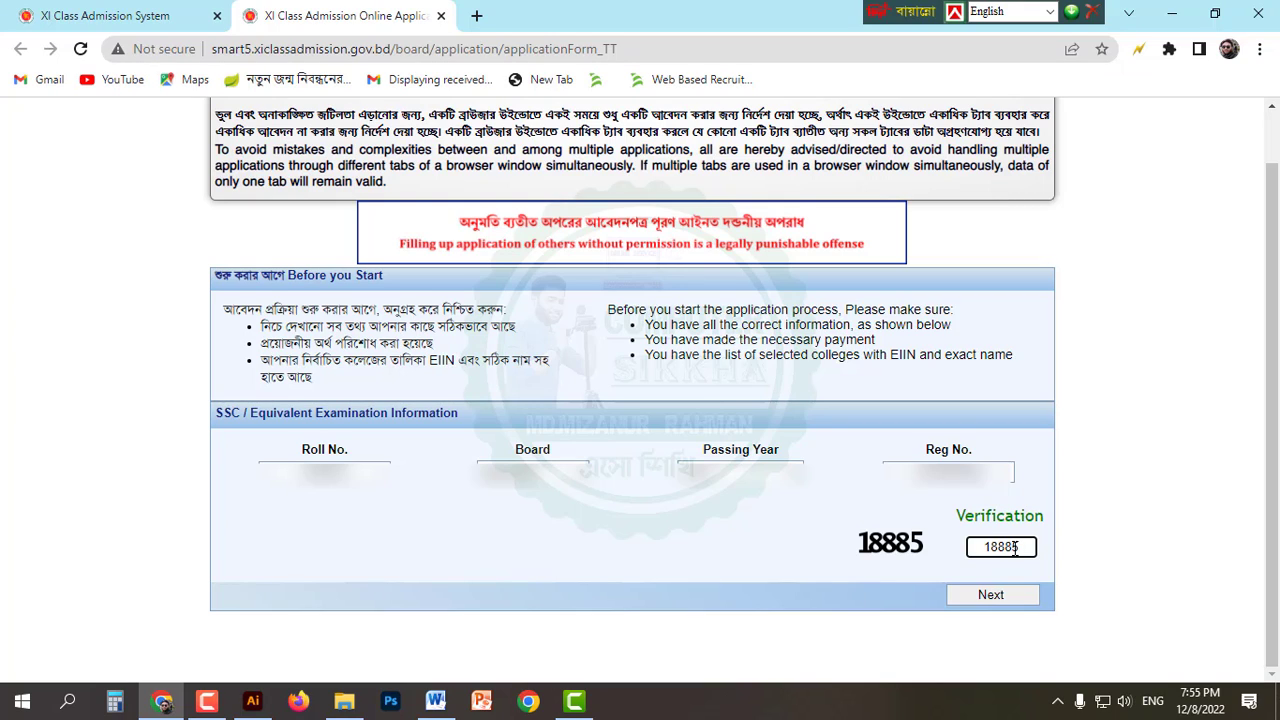
double_click(1016, 547)
left_click(999, 595)
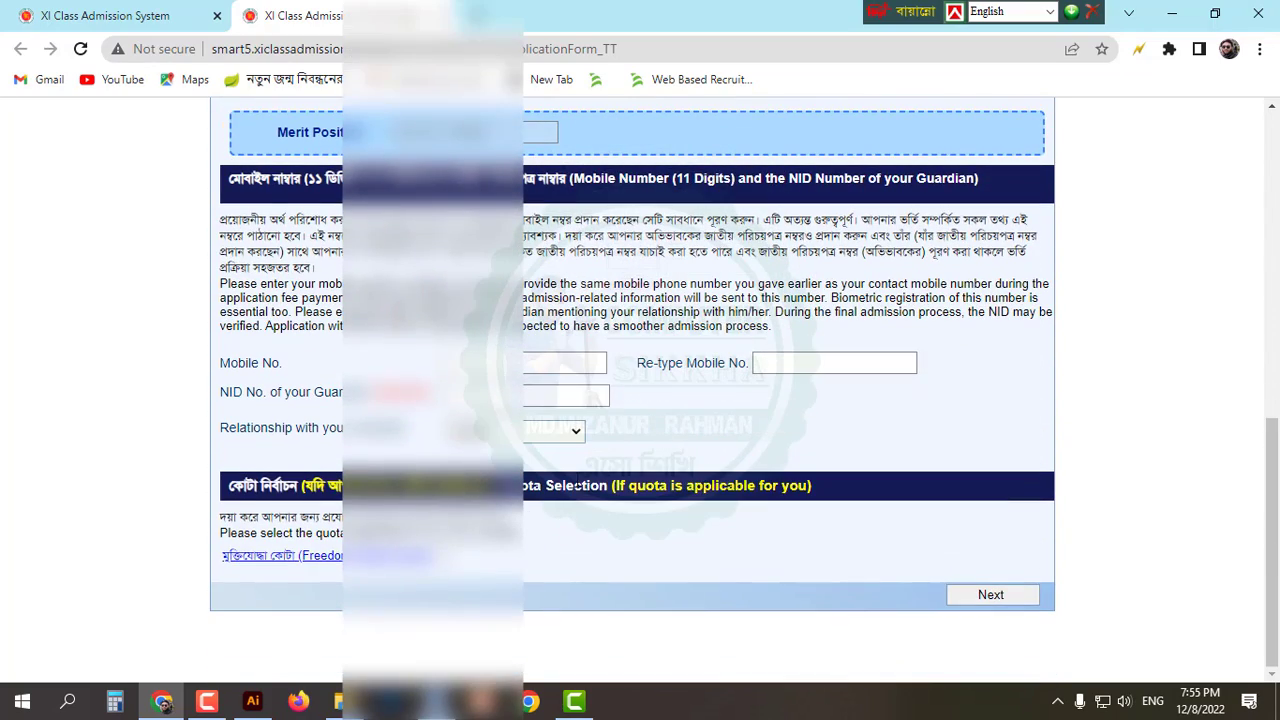
Step: Review the mobile and guardian NID page, then continue to the College Selection section
scroll(563, 480, "up", 4)
scroll(563, 470, "down", 1)
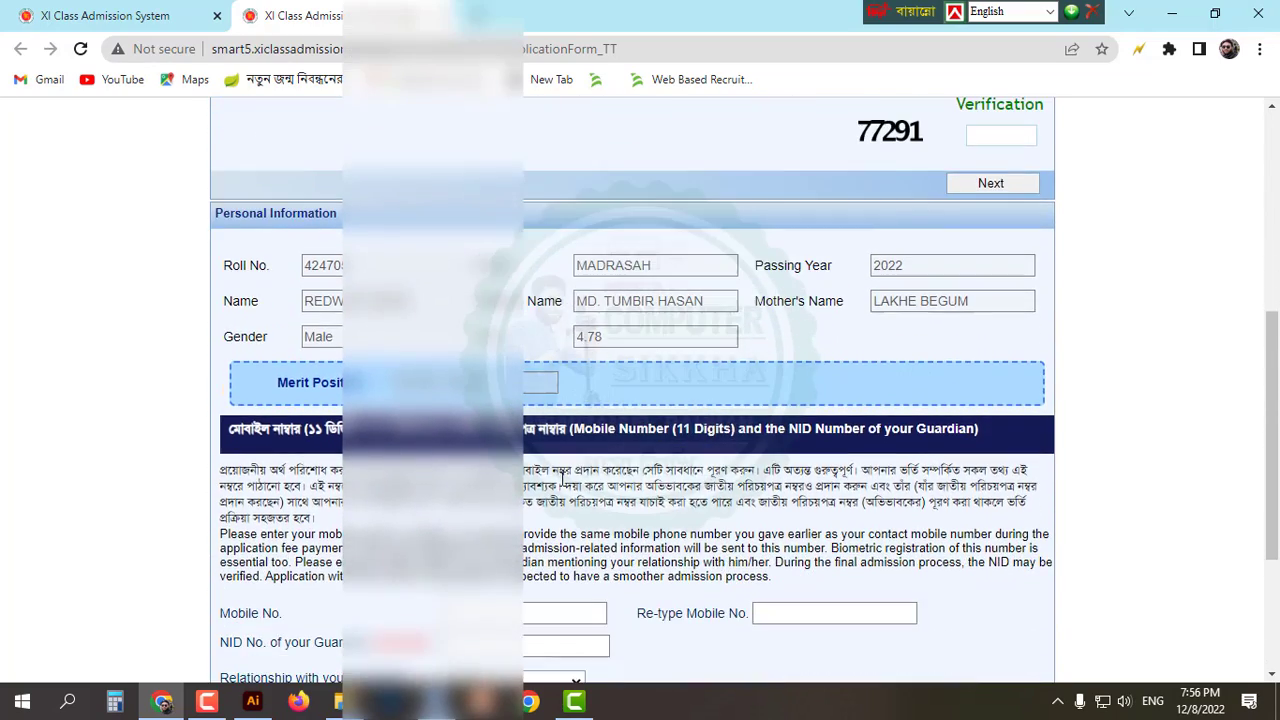
scroll(590, 467, "down", 2)
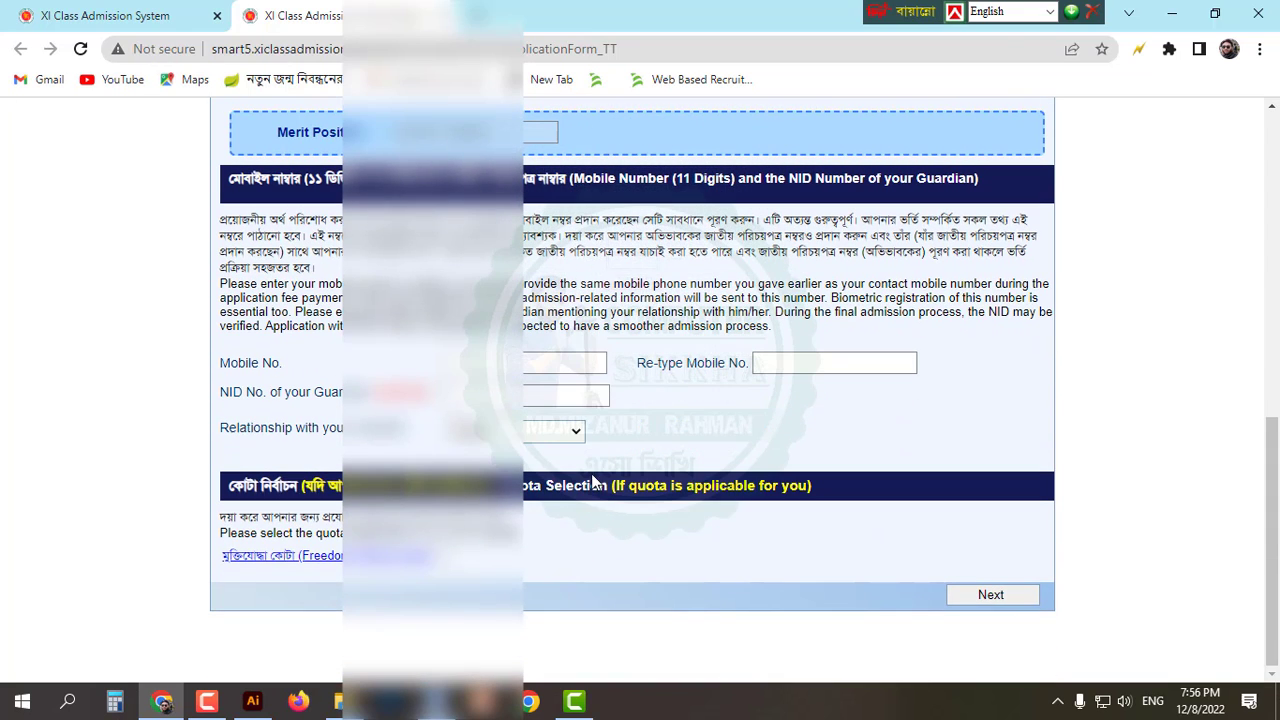
scroll(564, 374, "up", 2)
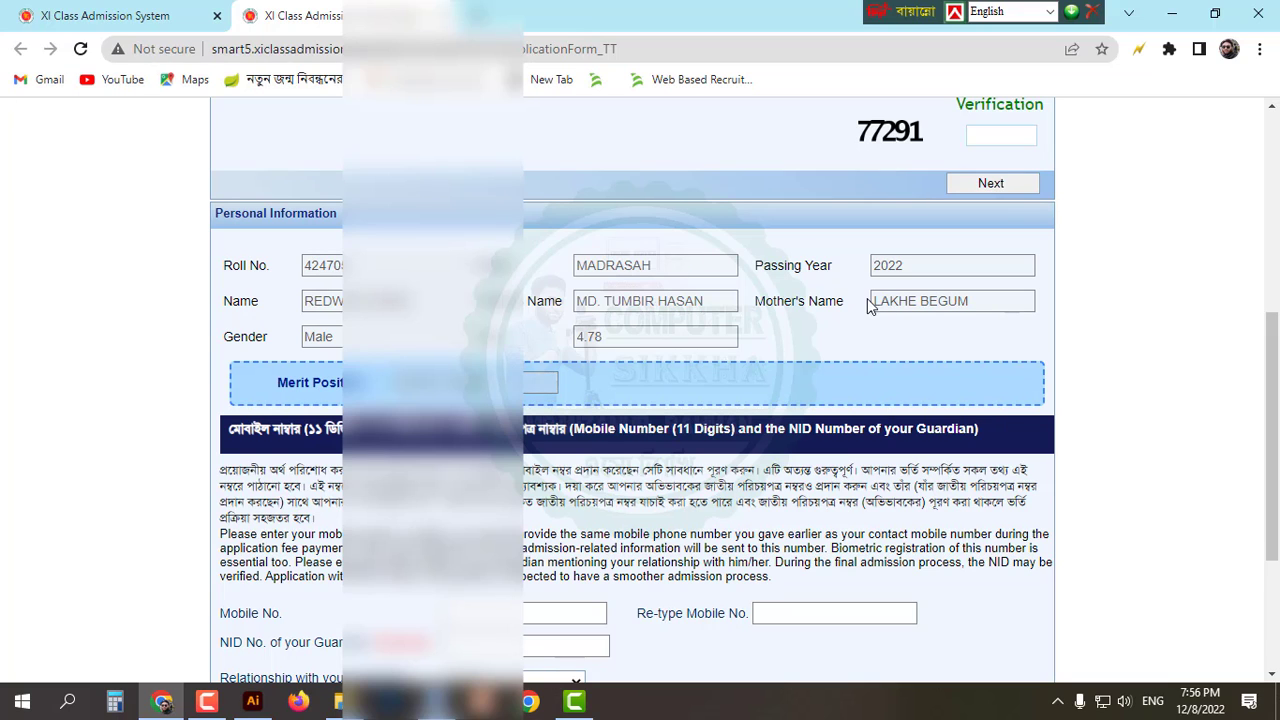
scroll(706, 410, "down", 1)
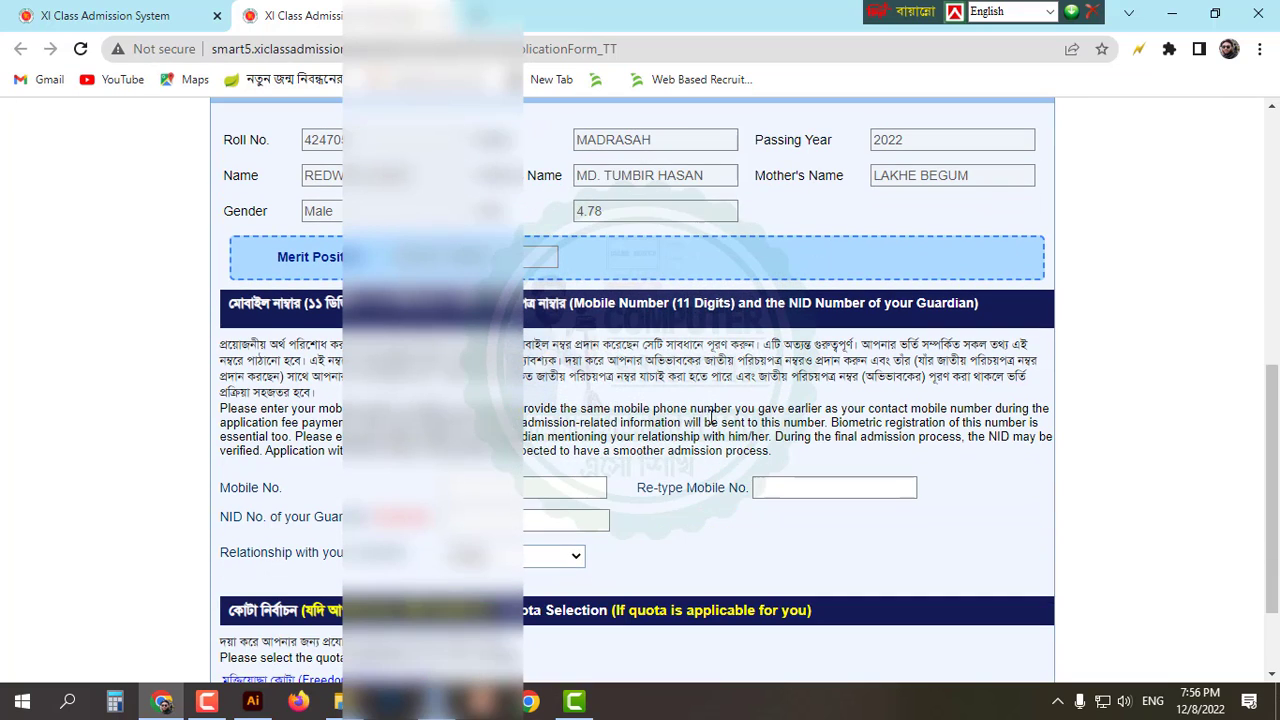
scroll(712, 410, "down", 1)
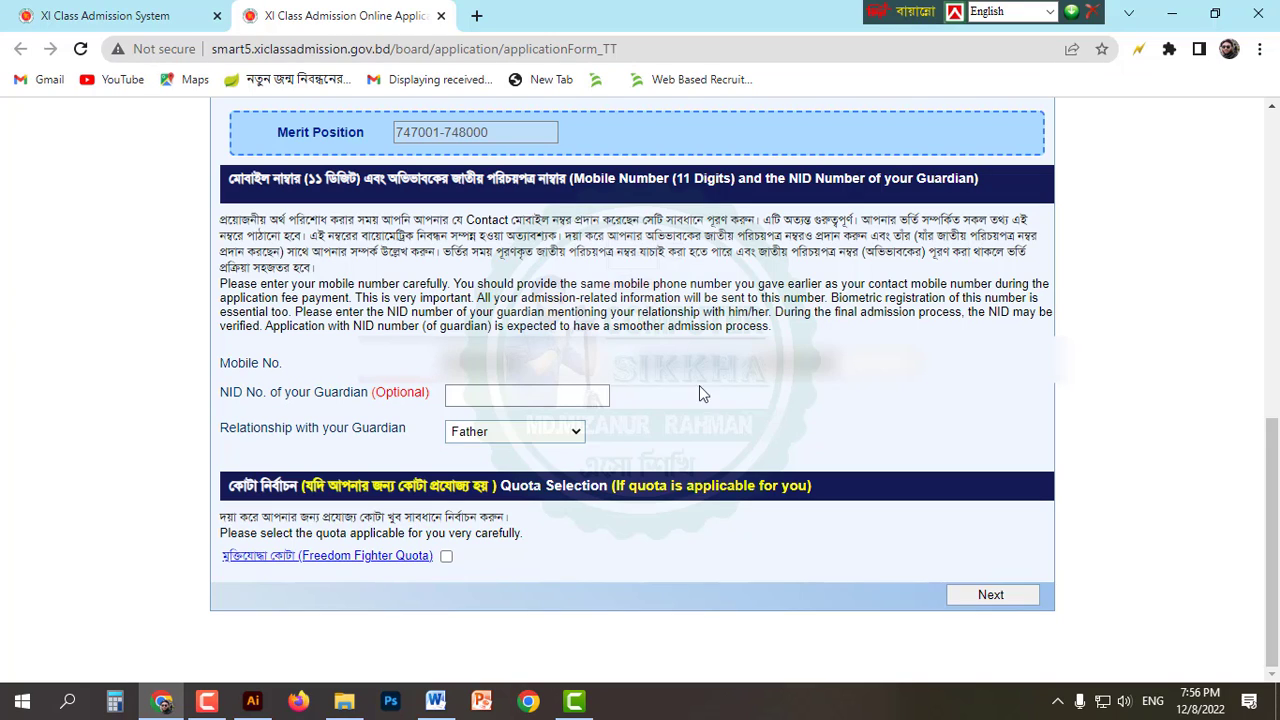
left_click(993, 595)
scroll(800, 470, "down", 2)
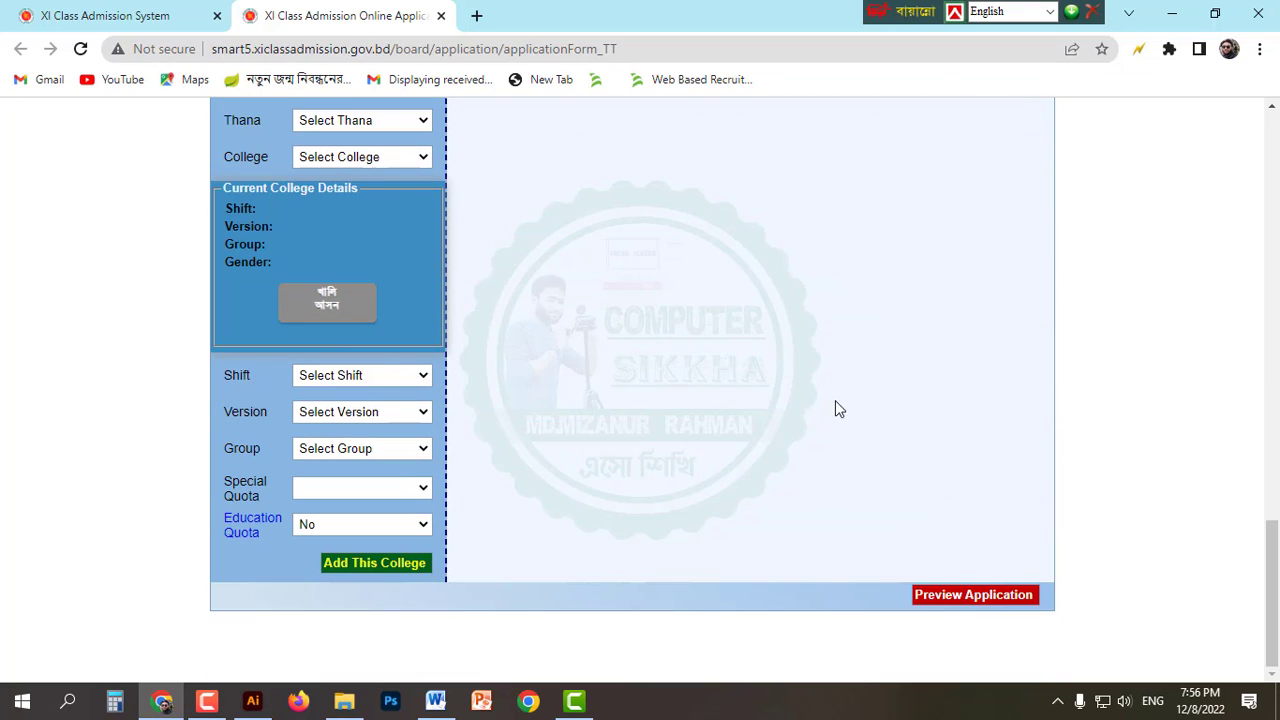
scroll(803, 390, "up", 4)
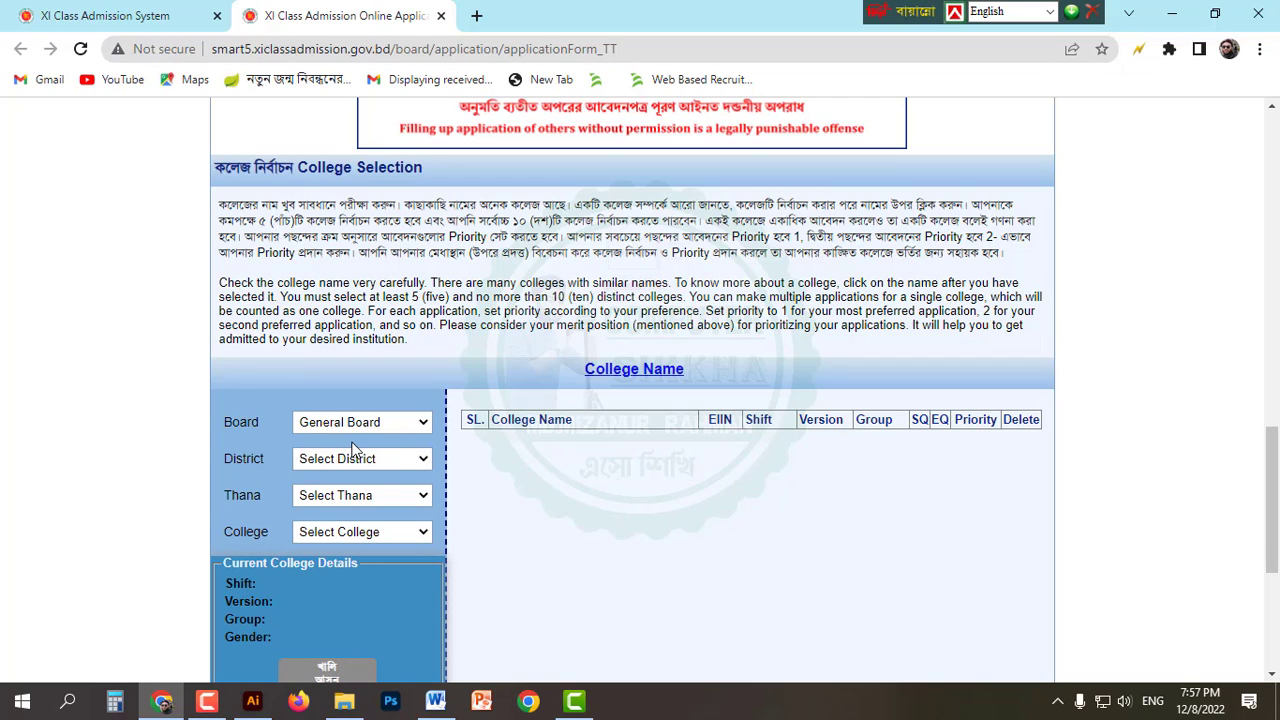
Step: Keep General Board as the board for the college search
scroll(575, 465, "down", 2)
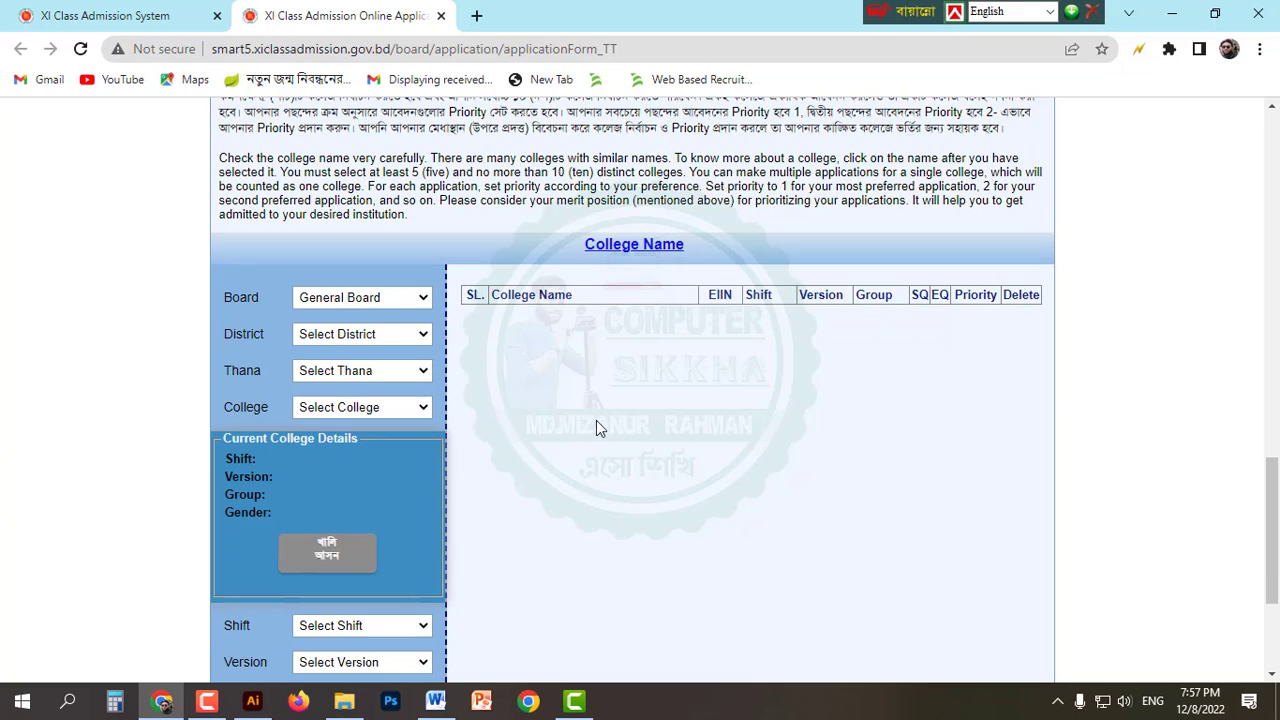
left_click(370, 302)
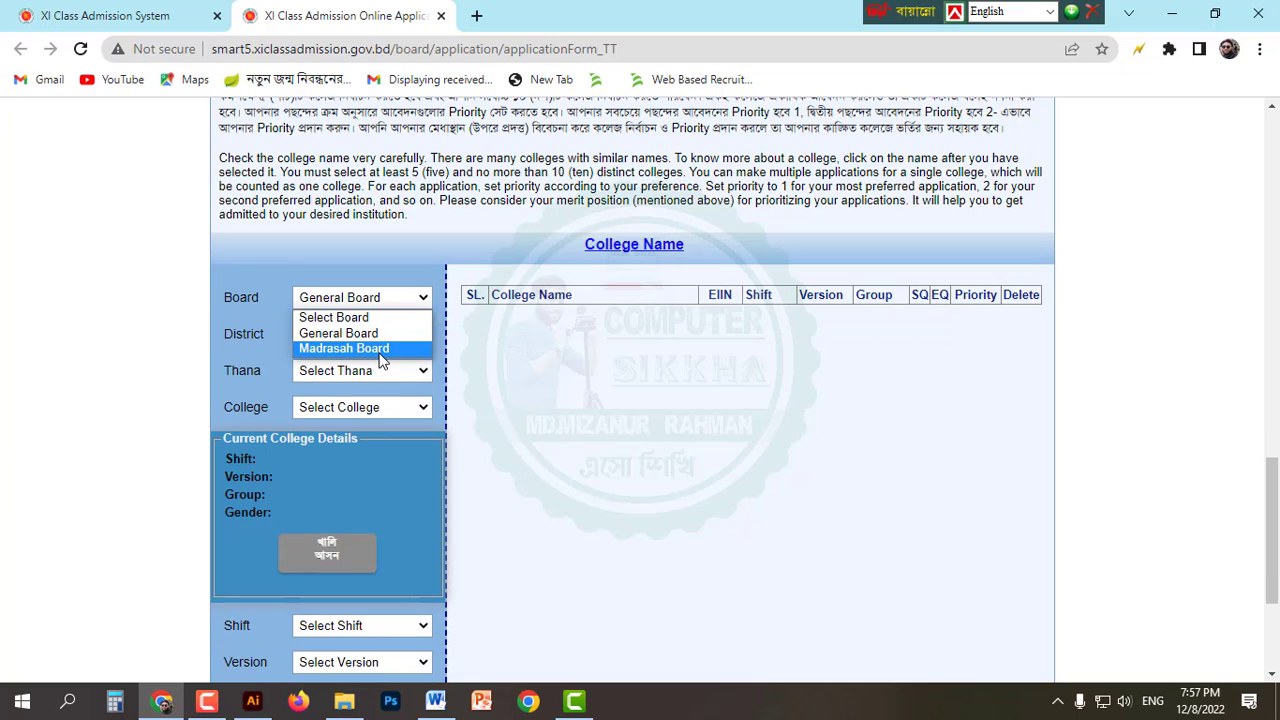
left_click(625, 332)
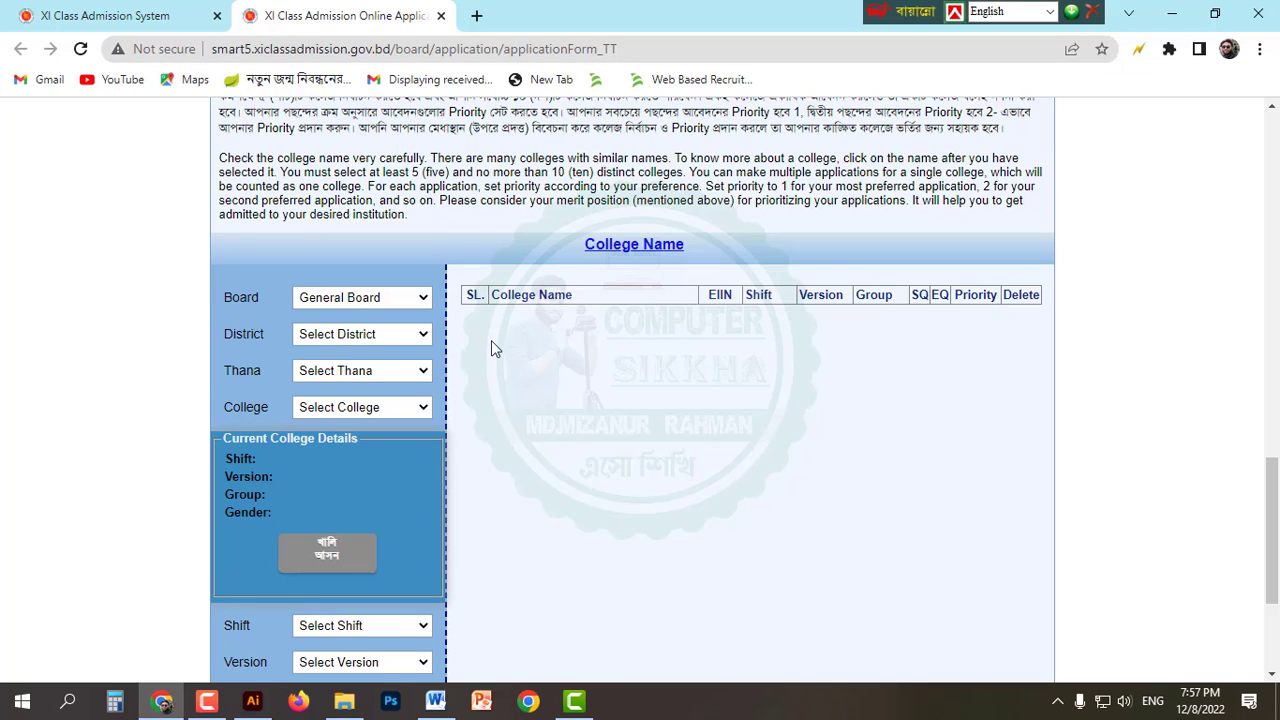
left_click(362, 300)
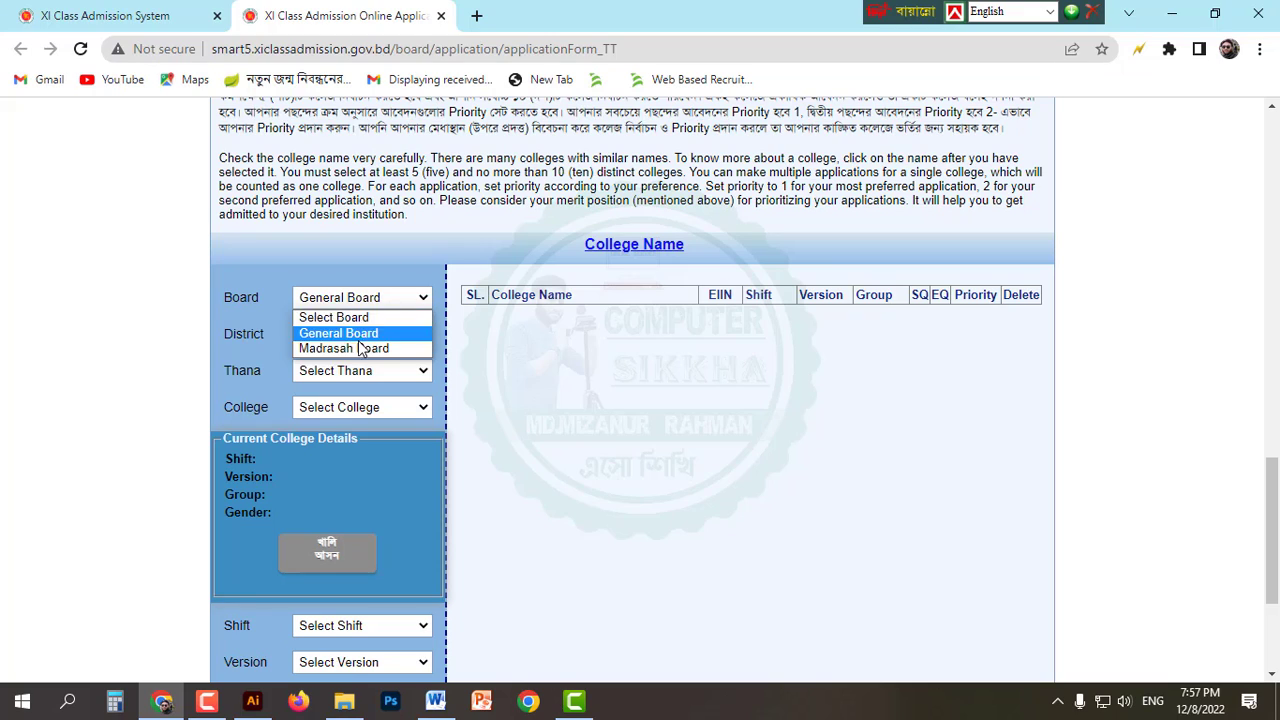
left_click(505, 373)
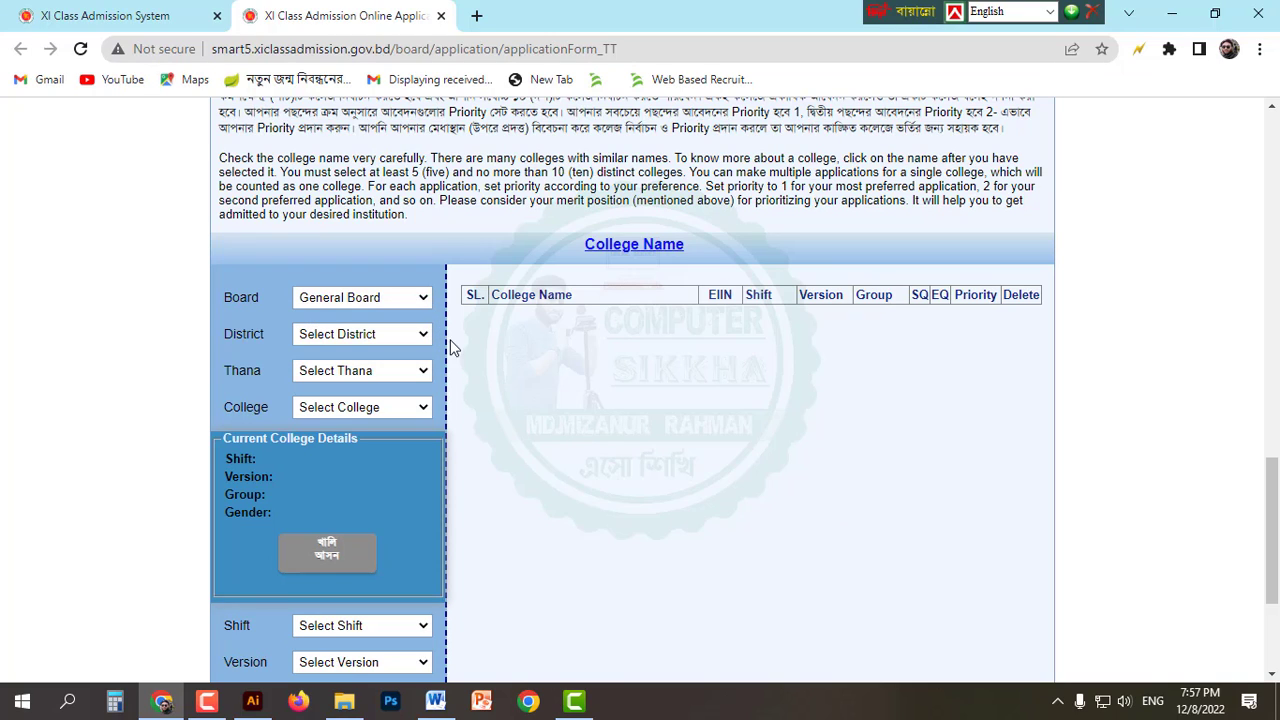
Step: Choose Jhalokati district and Jhalokati Sadar thana, browsing the college list without picking one
left_click(367, 339)
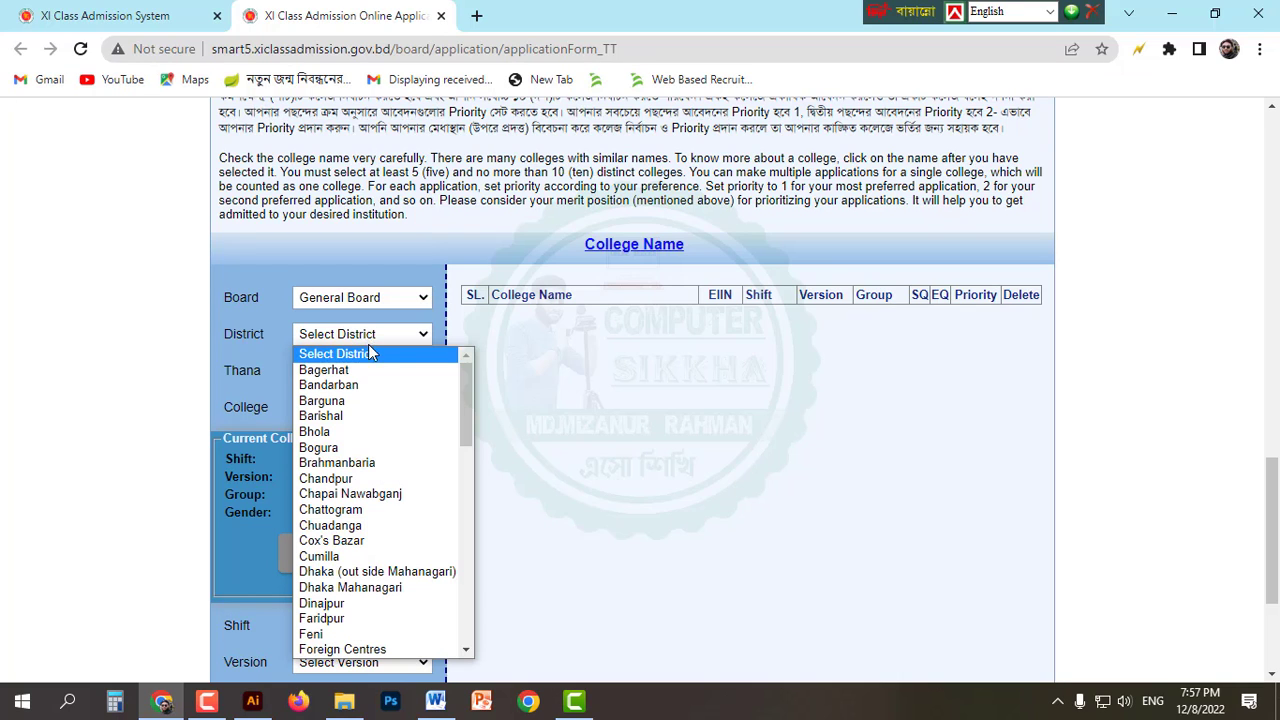
left_click(390, 434)
scroll(400, 380, "down", 1)
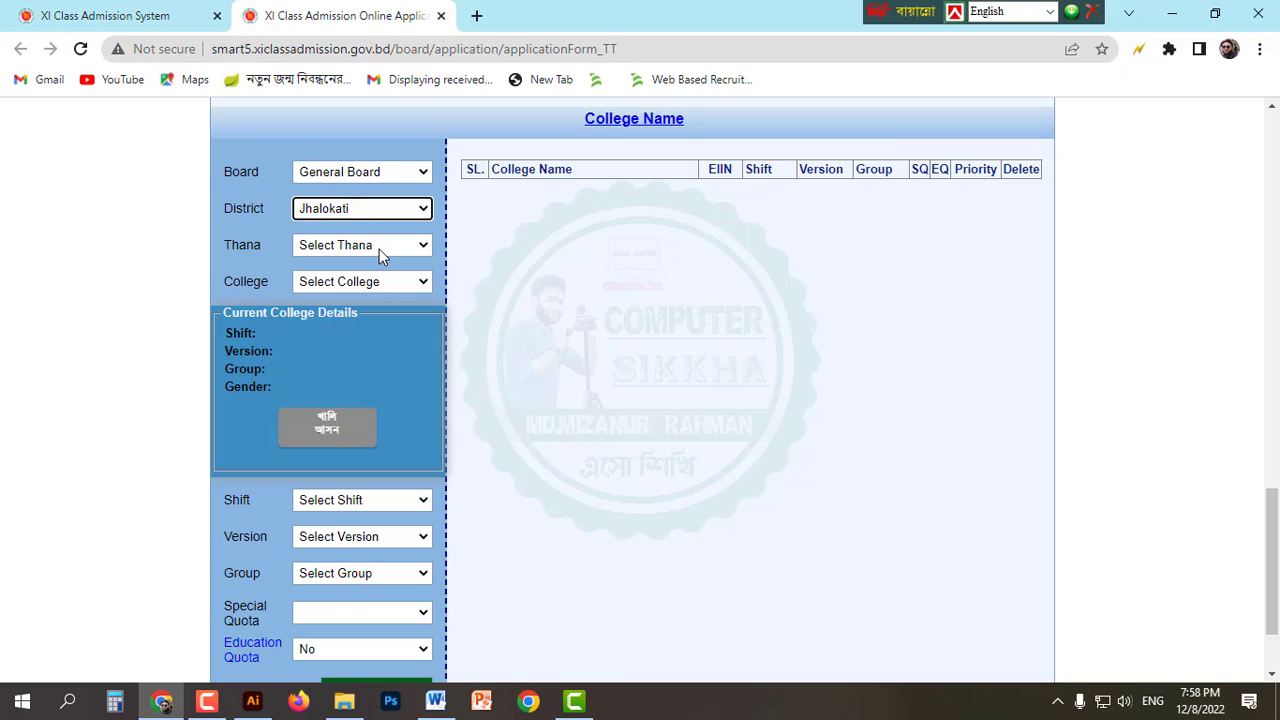
left_click(394, 245)
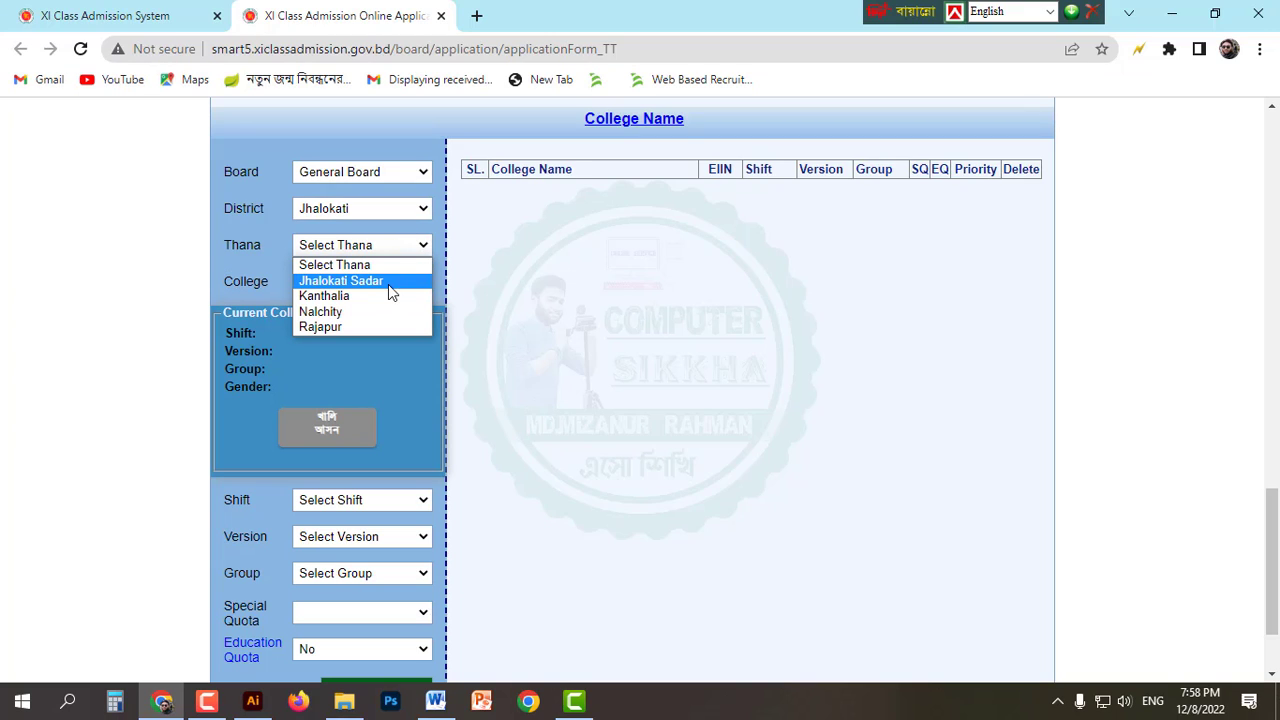
left_click(390, 285)
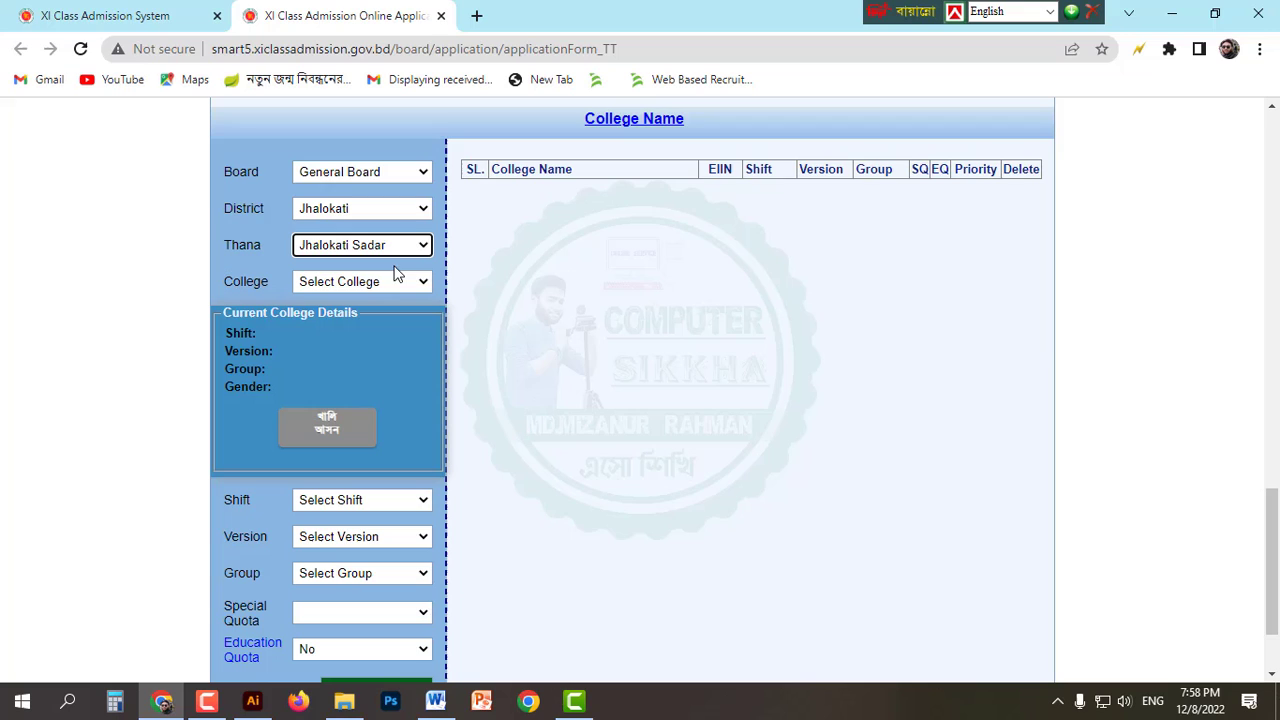
left_click(366, 285)
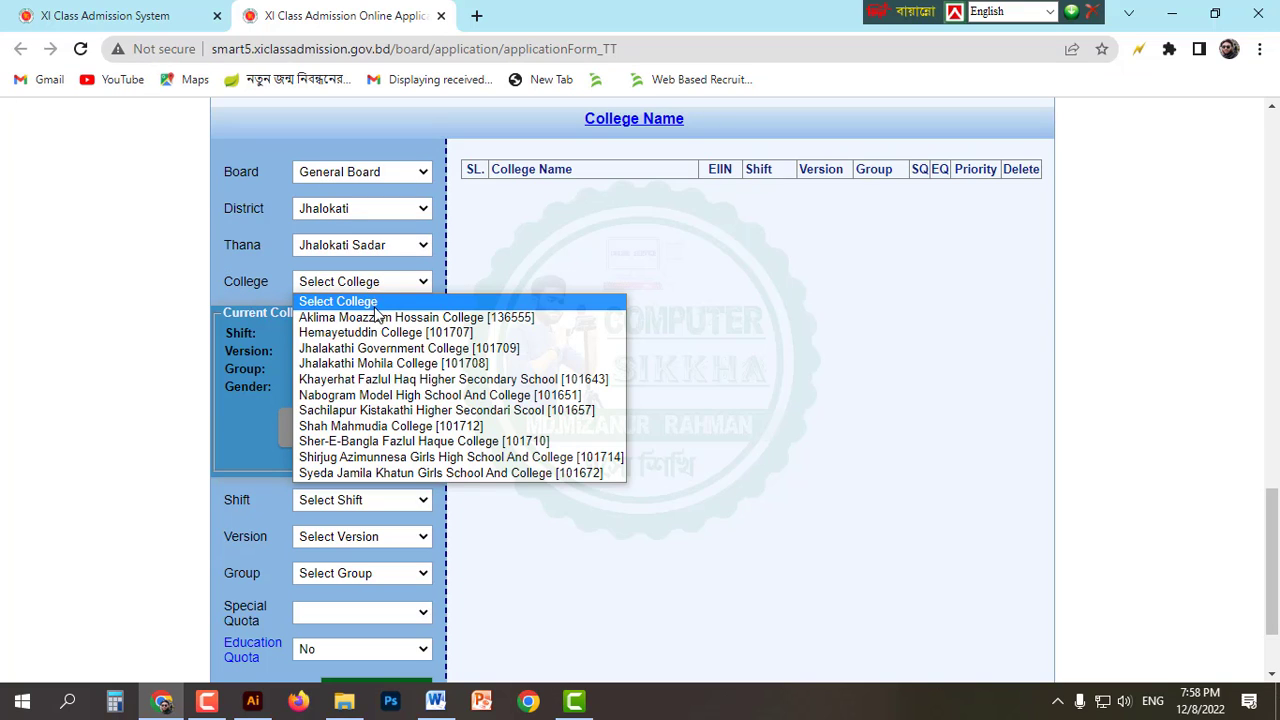
left_click(472, 290)
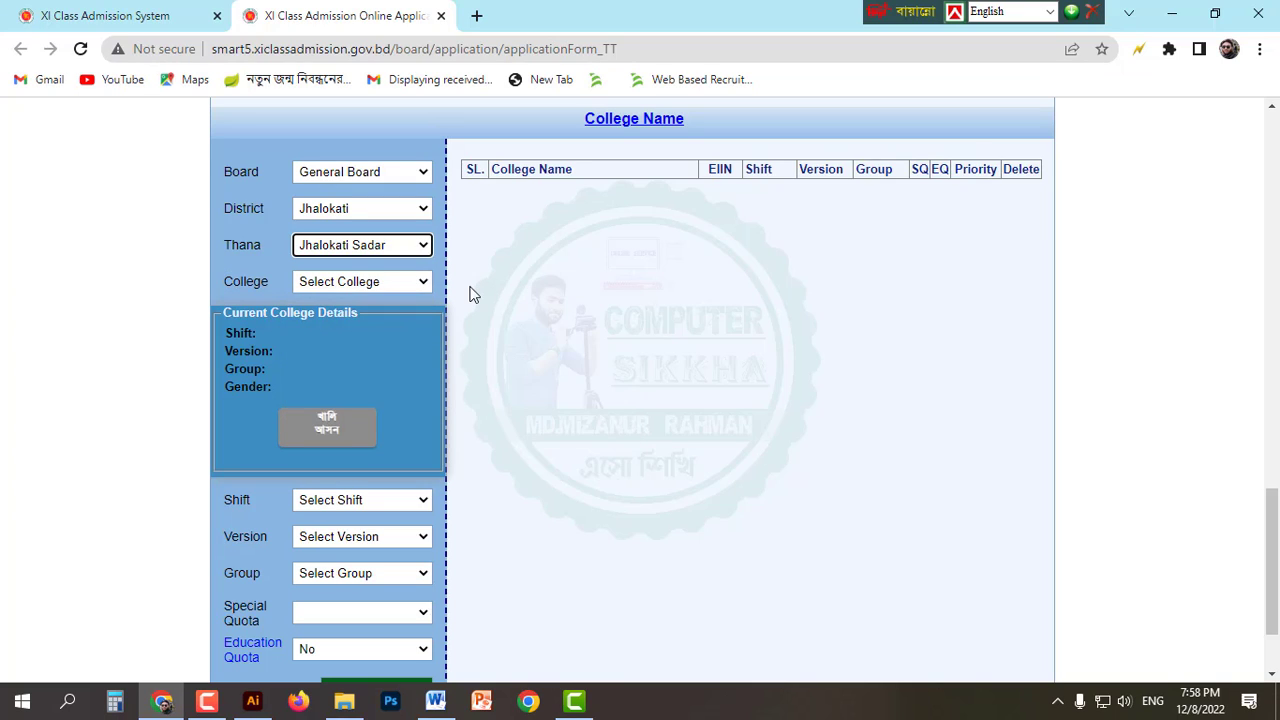
left_click(280, 182)
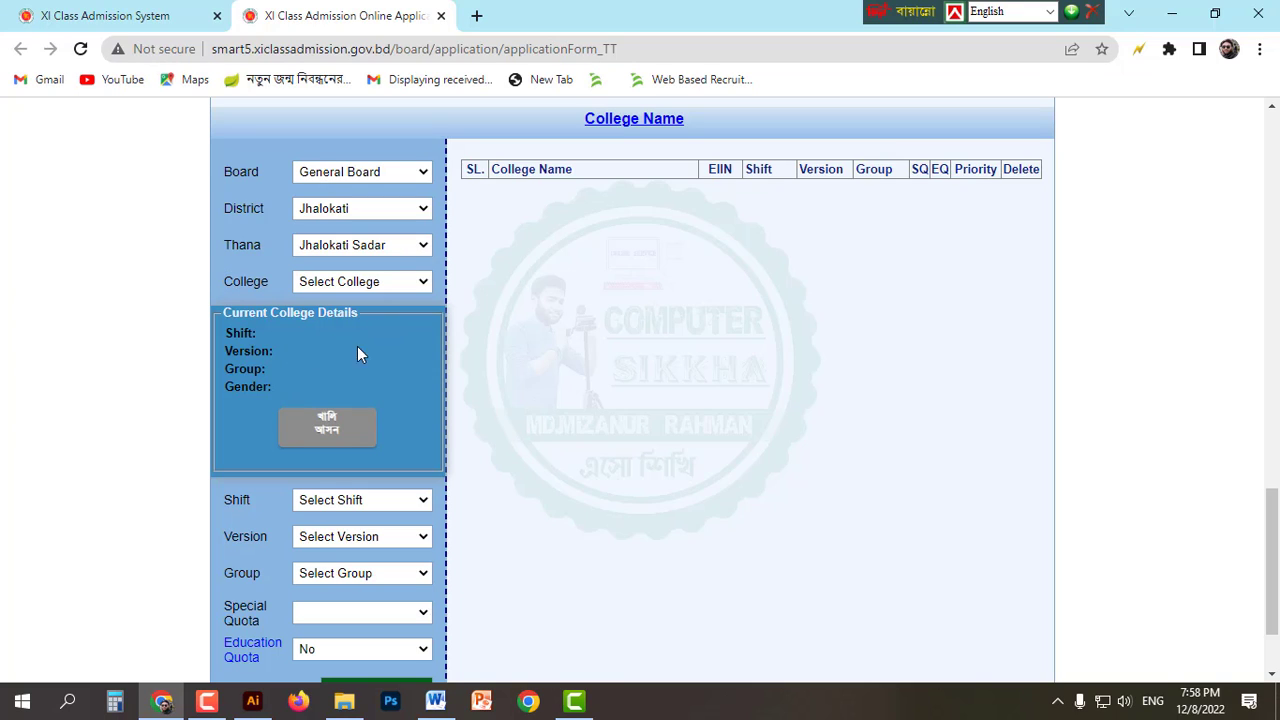
Step: Switch to Barishal district and Barishal Sadar thana, and select Government Syed Hatem Ali College
left_click(335, 212)
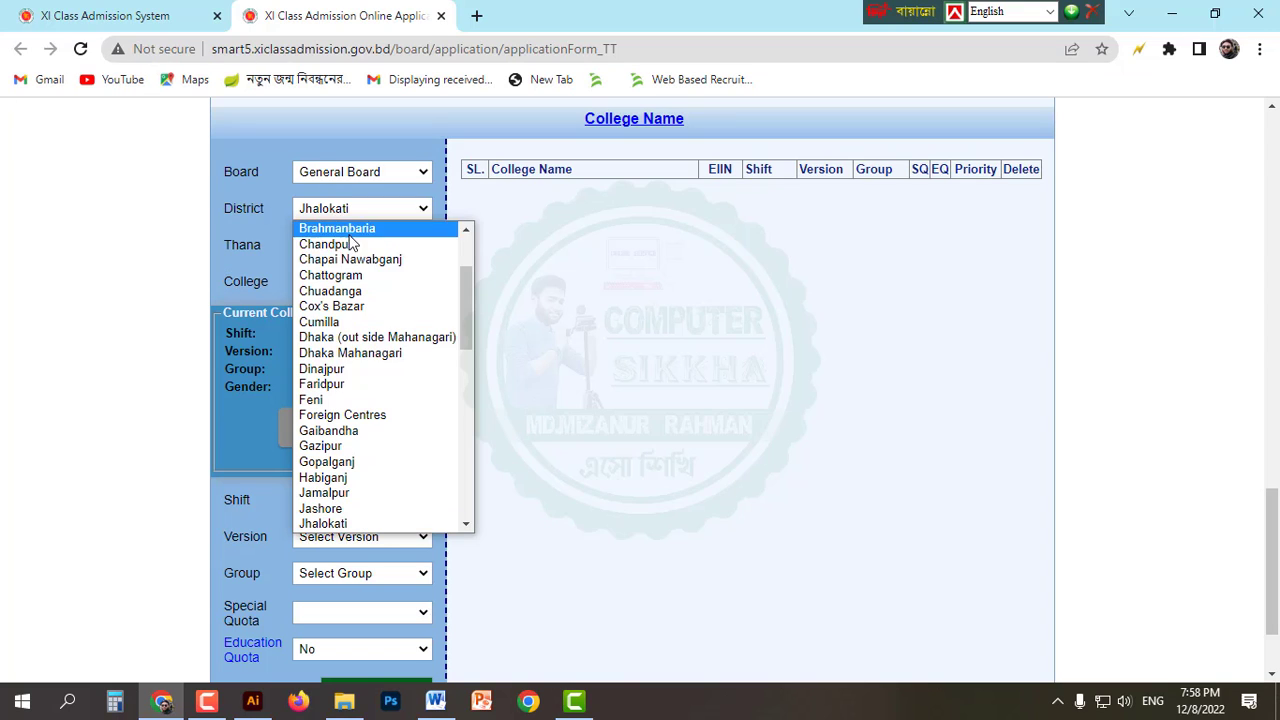
scroll(369, 474, "up", 2)
left_click(363, 290)
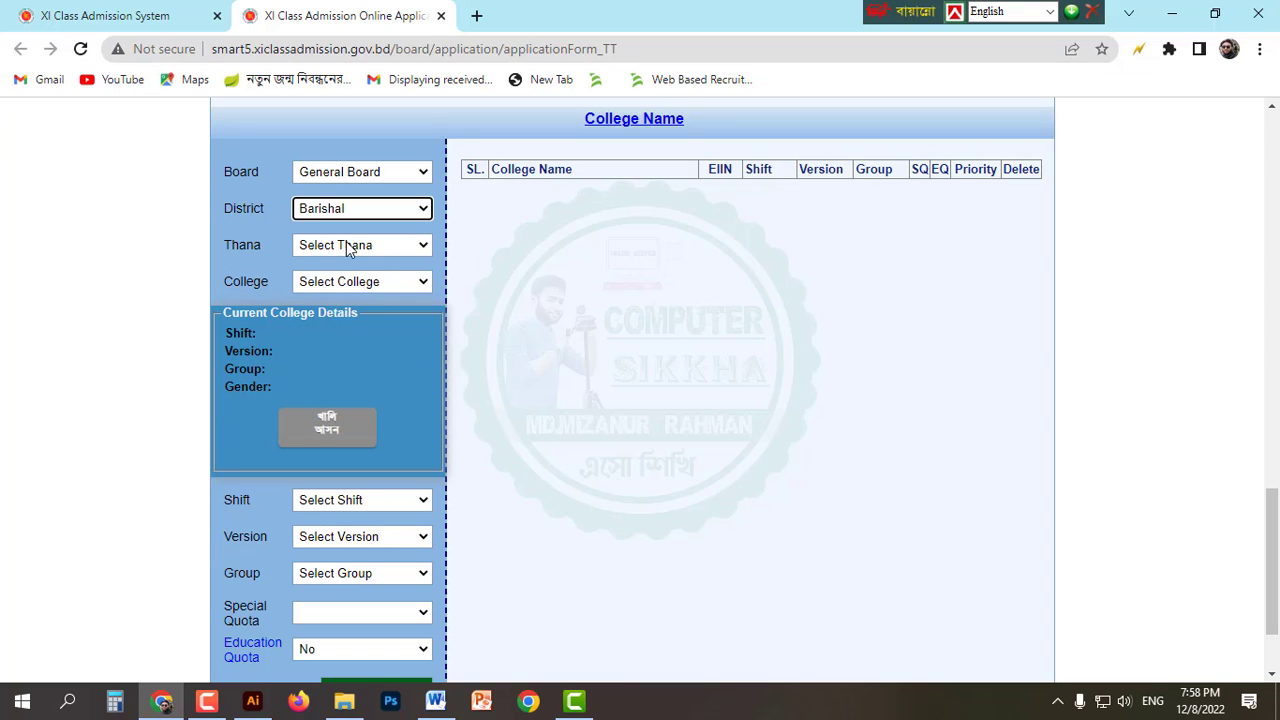
left_click(355, 245)
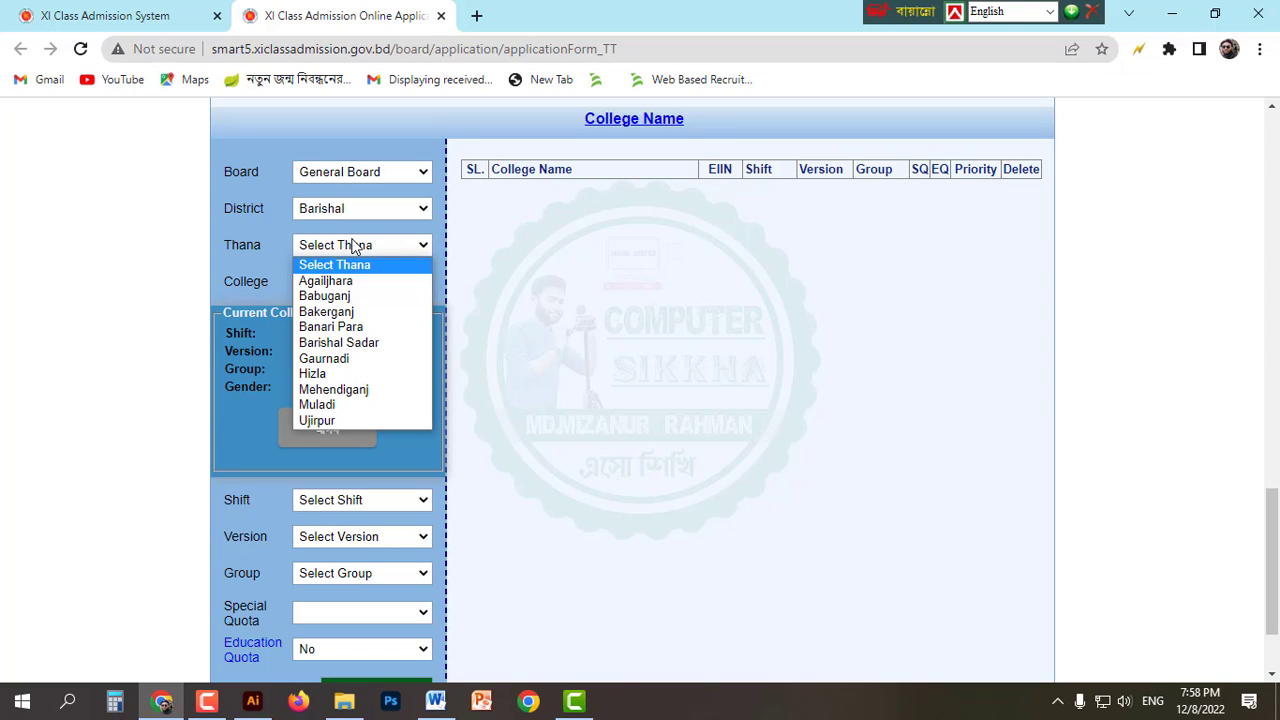
left_click(370, 343)
scroll(374, 290, "down", 2)
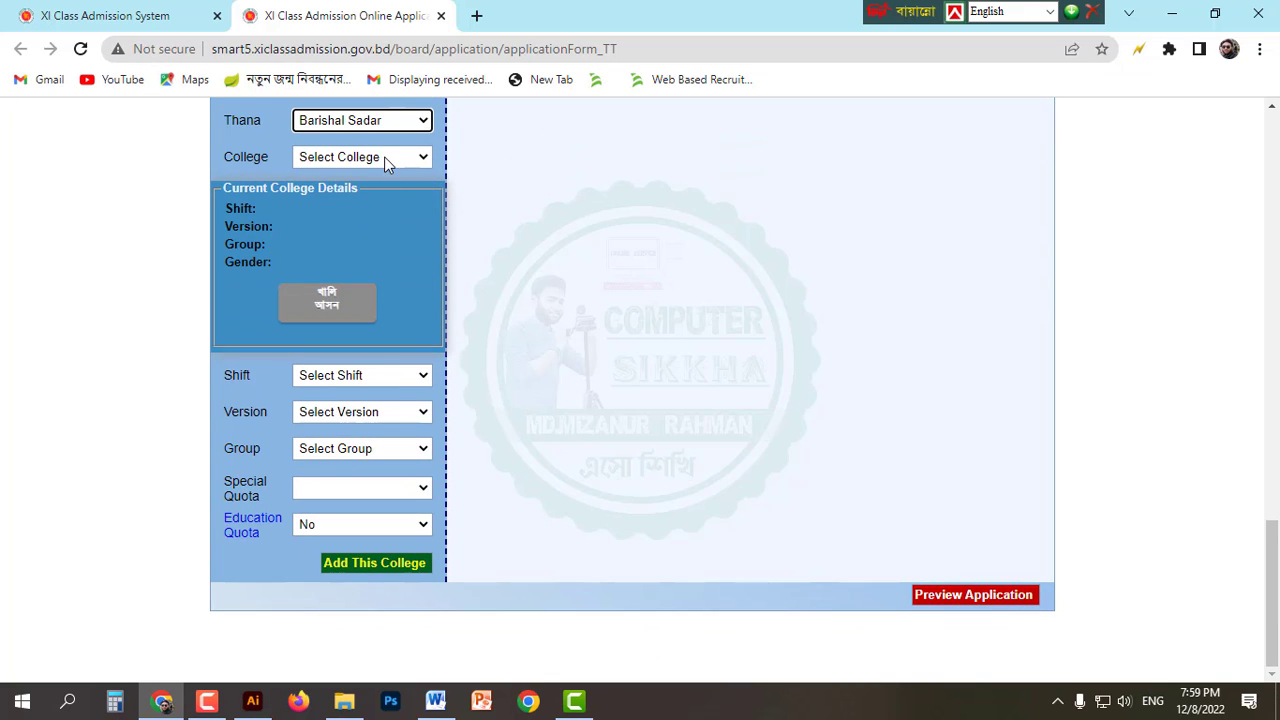
left_click(387, 160)
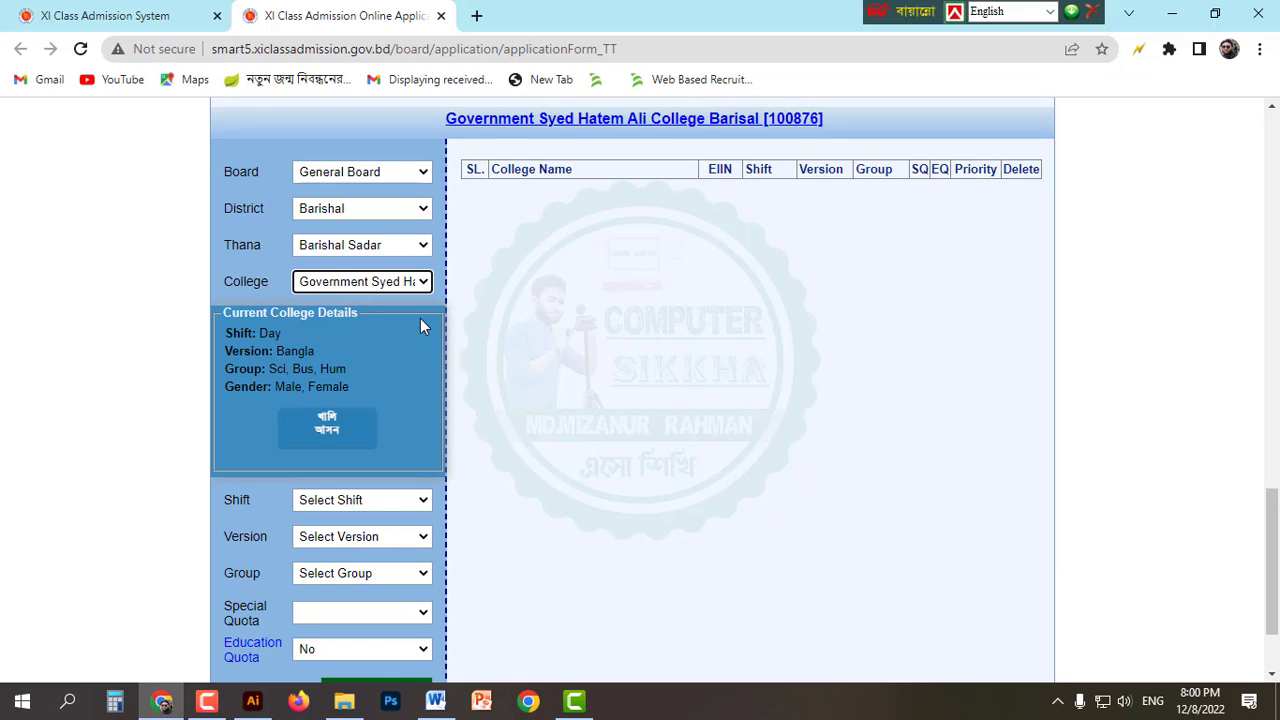
scroll(420, 318, "down", 1)
Step: Set the shift to Day, version to Bangla and group to Science
left_click(340, 378)
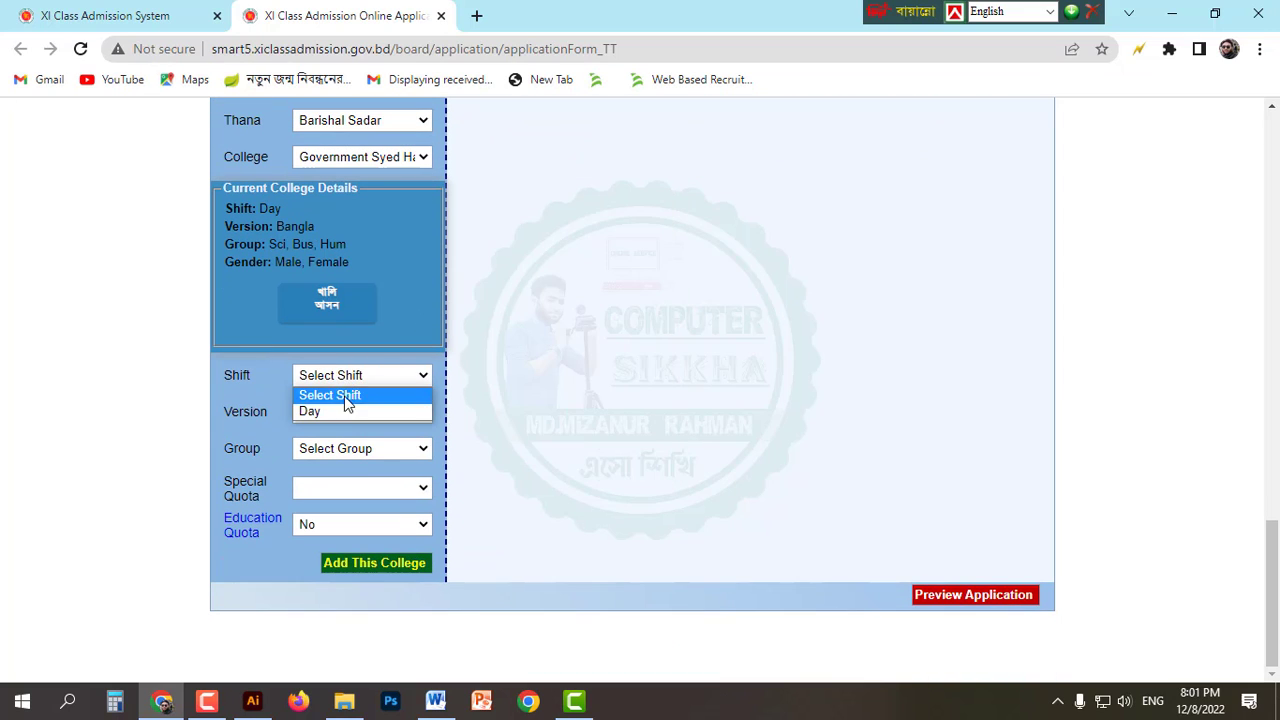
left_click(320, 409)
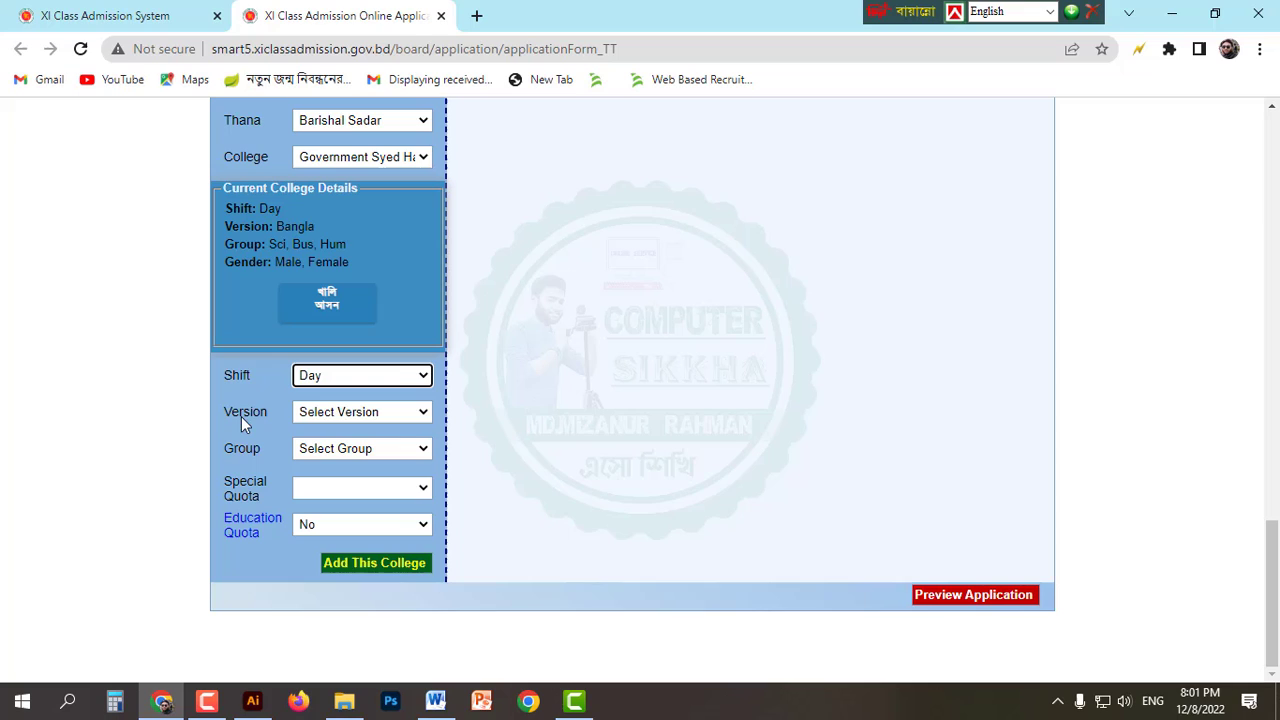
left_click(359, 418)
left_click(364, 453)
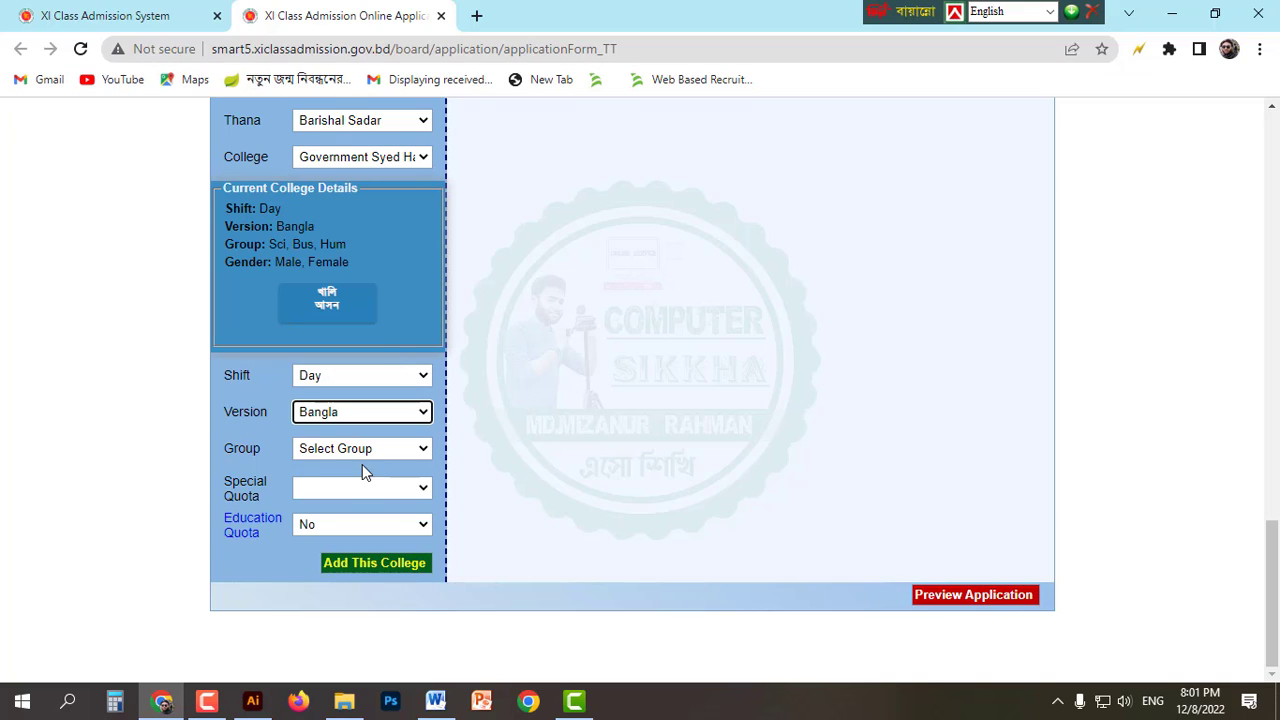
left_click(338, 455)
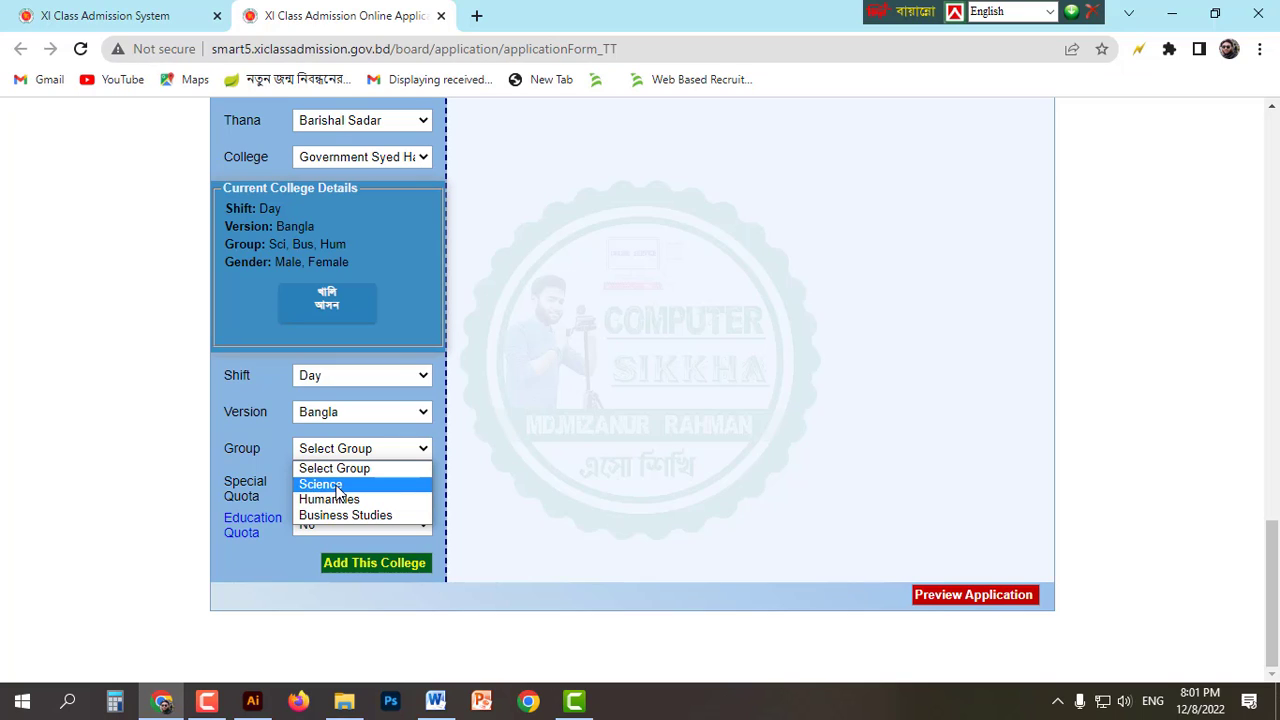
left_click(338, 486)
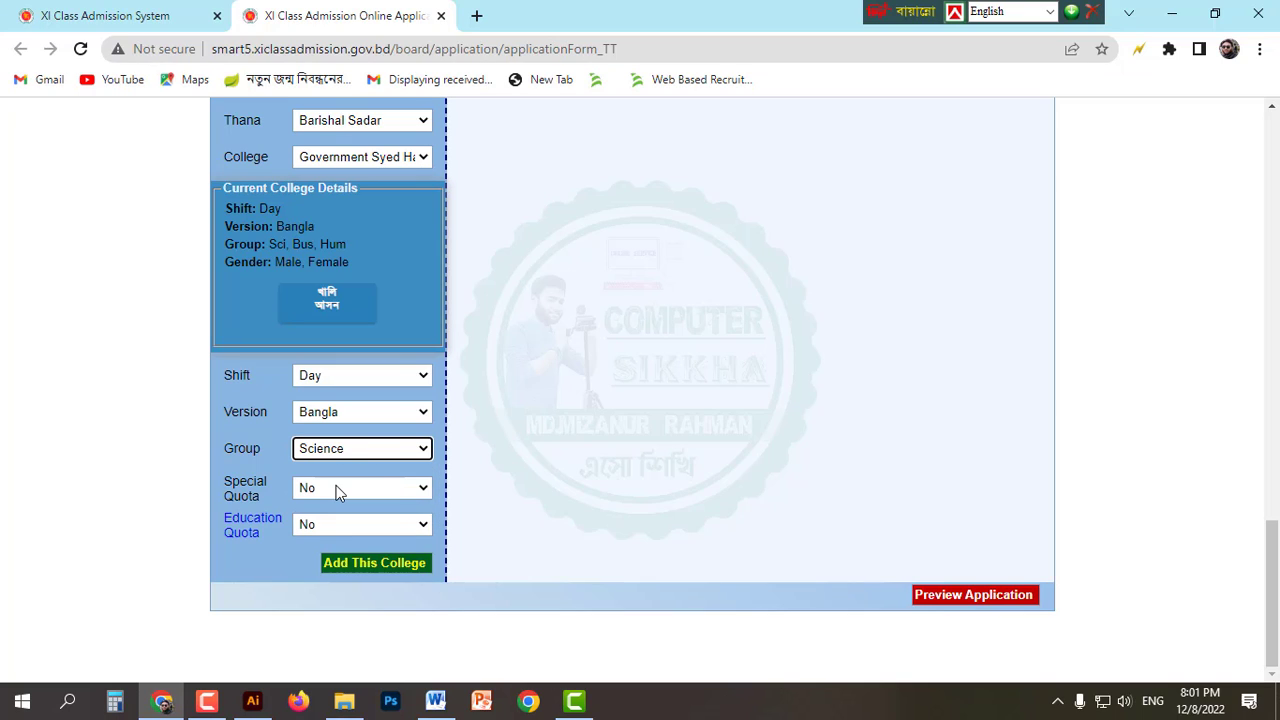
Step: Try adding the college, then dismiss the minimum GPA requirement error
left_click(394, 563)
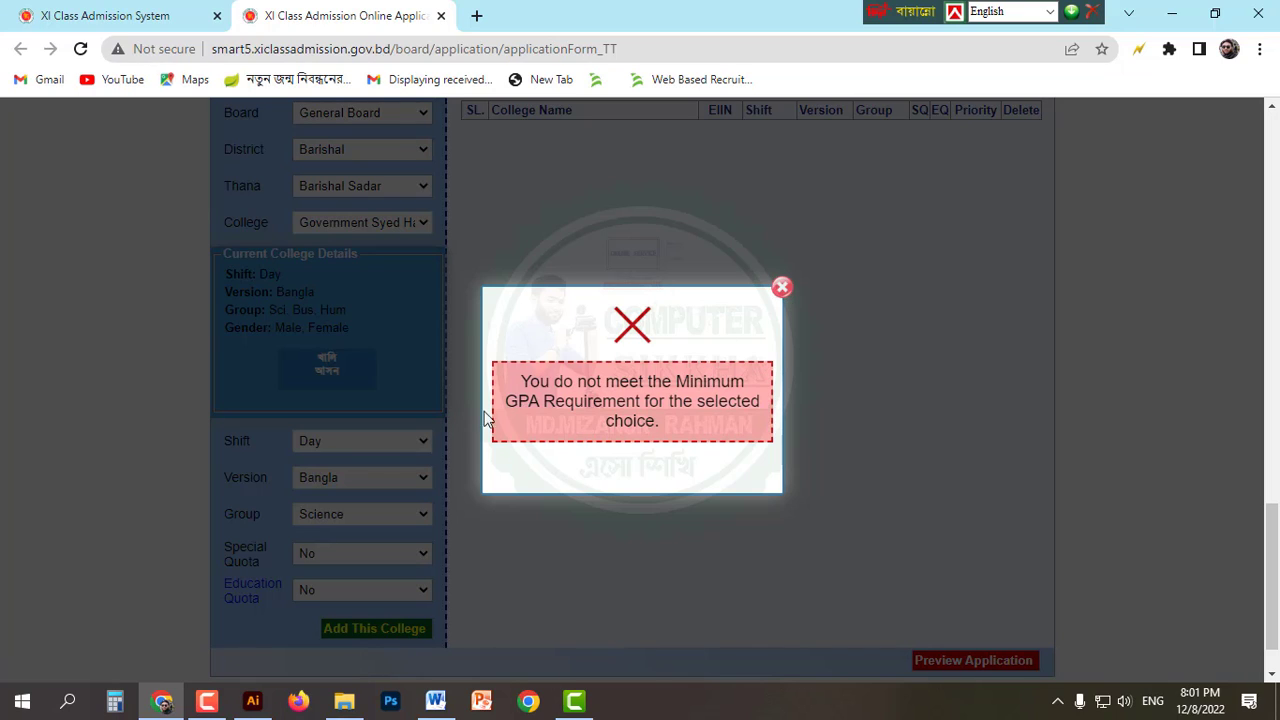
left_click_drag(514, 380, 666, 423)
left_click(678, 430)
left_click(782, 289)
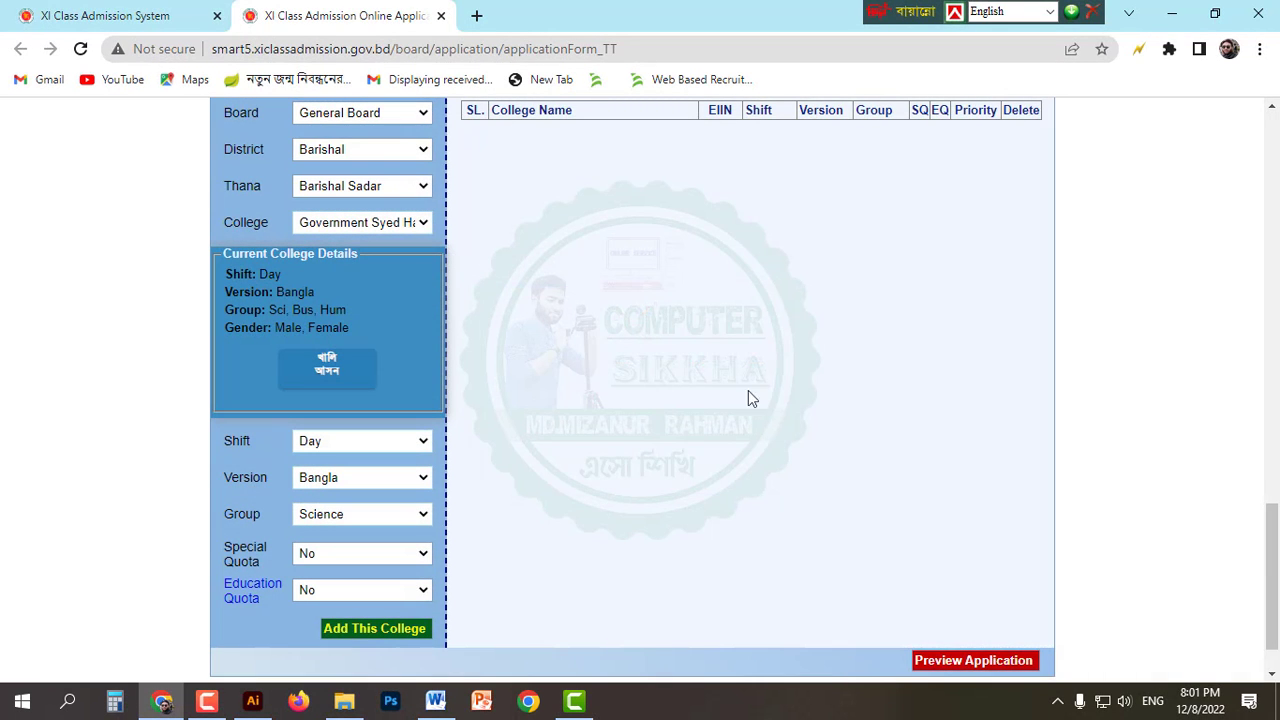
Step: Select Govt. B M College [100875] with Day shift, Bangla version and Science group
left_click(352, 227)
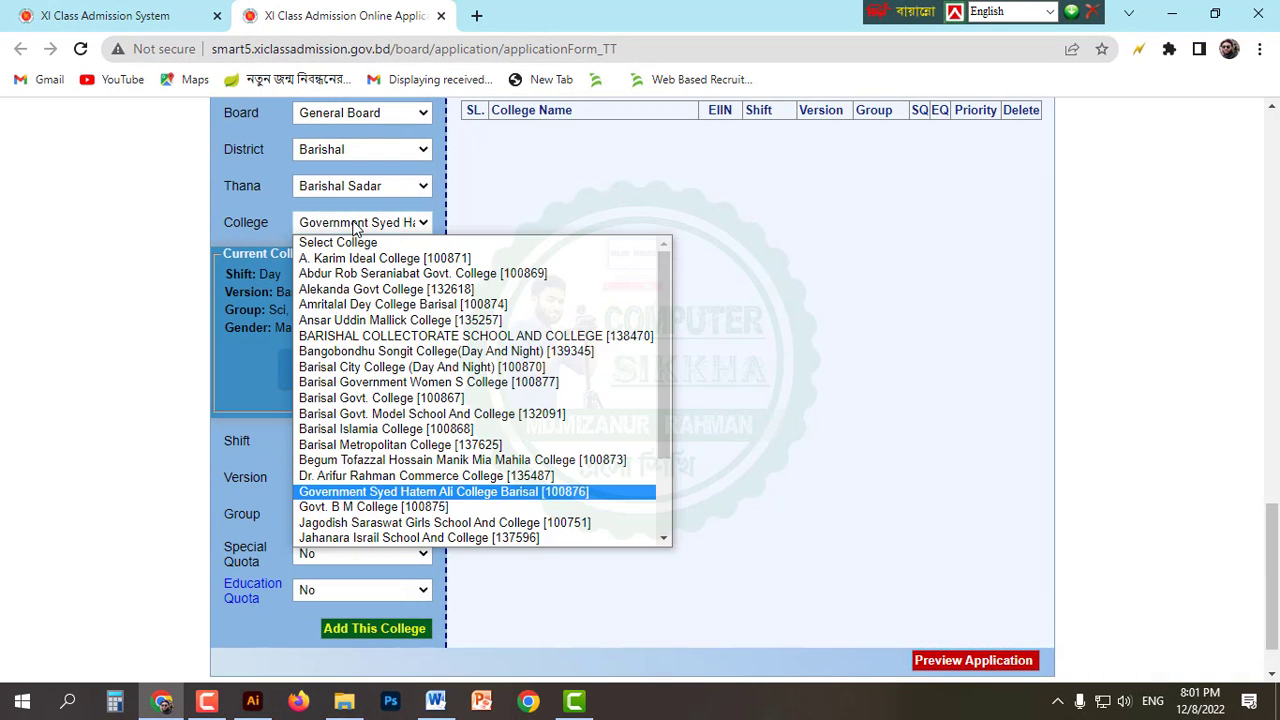
key("Down")
key("Return")
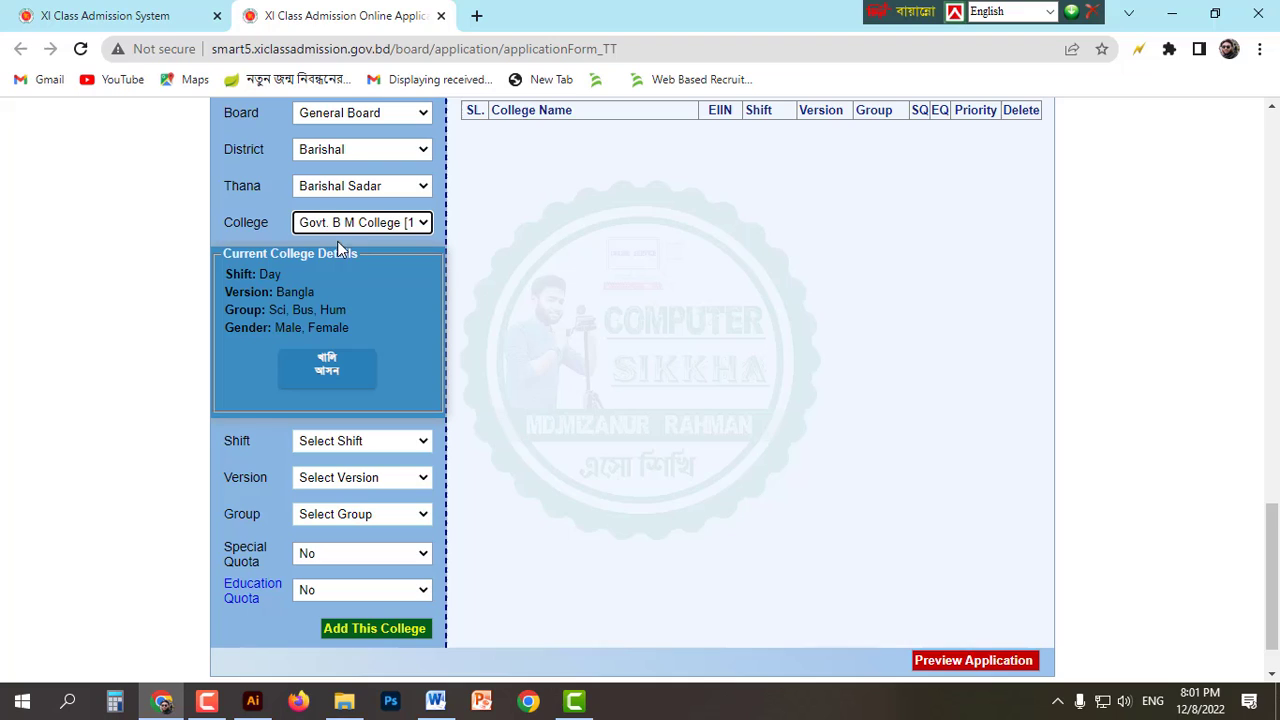
left_click(399, 441)
left_click(390, 477)
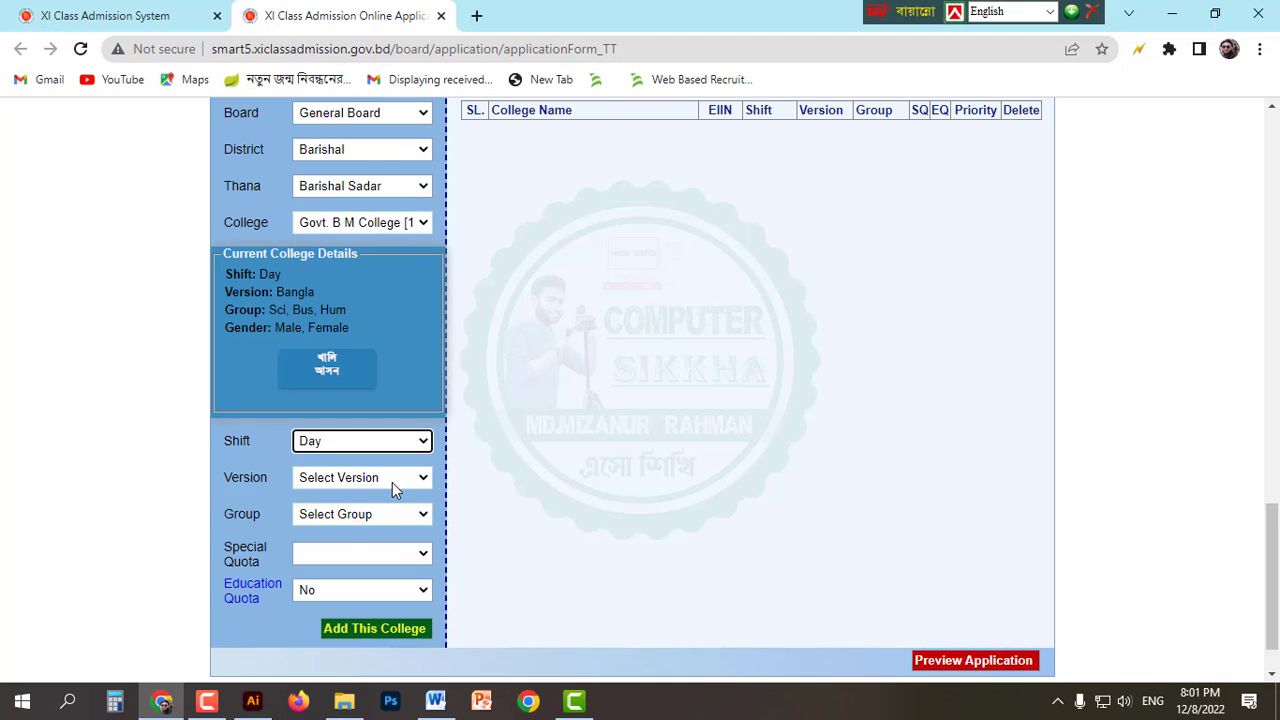
left_click(392, 480)
left_click(376, 510)
left_click(372, 516)
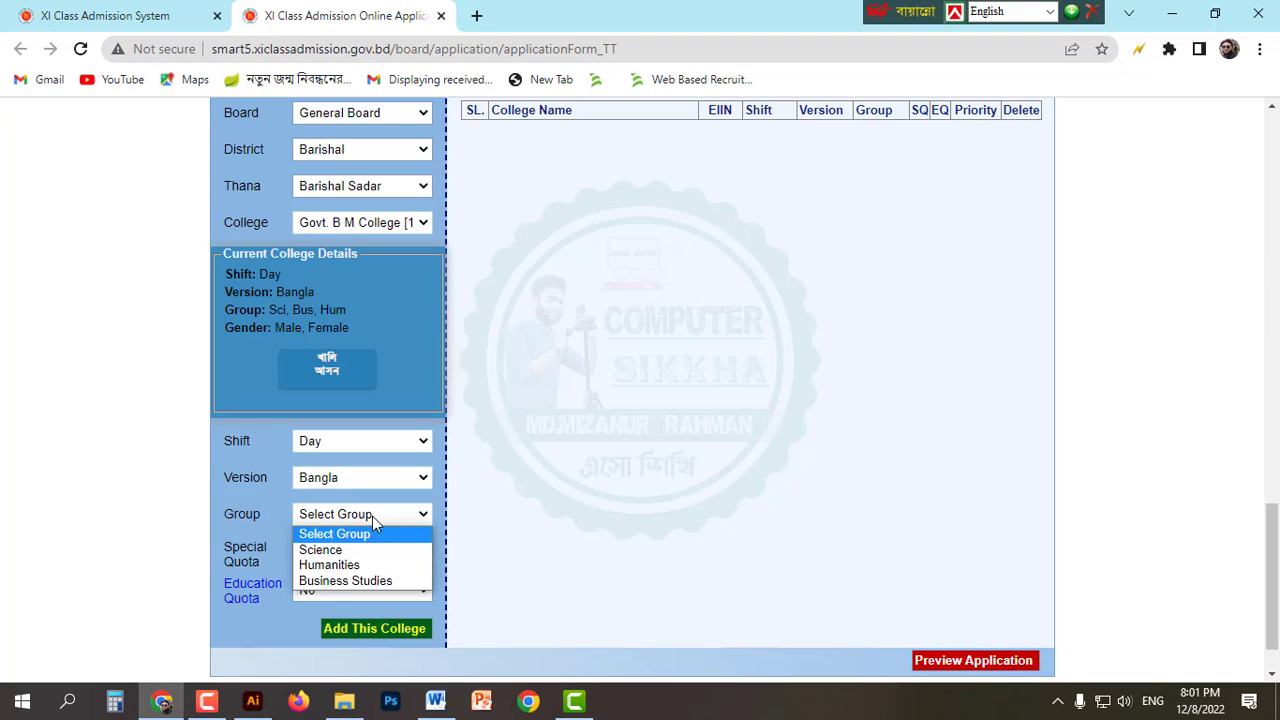
left_click(371, 551)
Step: Try adding Govt. B M College and dismiss the GPA requirement error
left_click(366, 632)
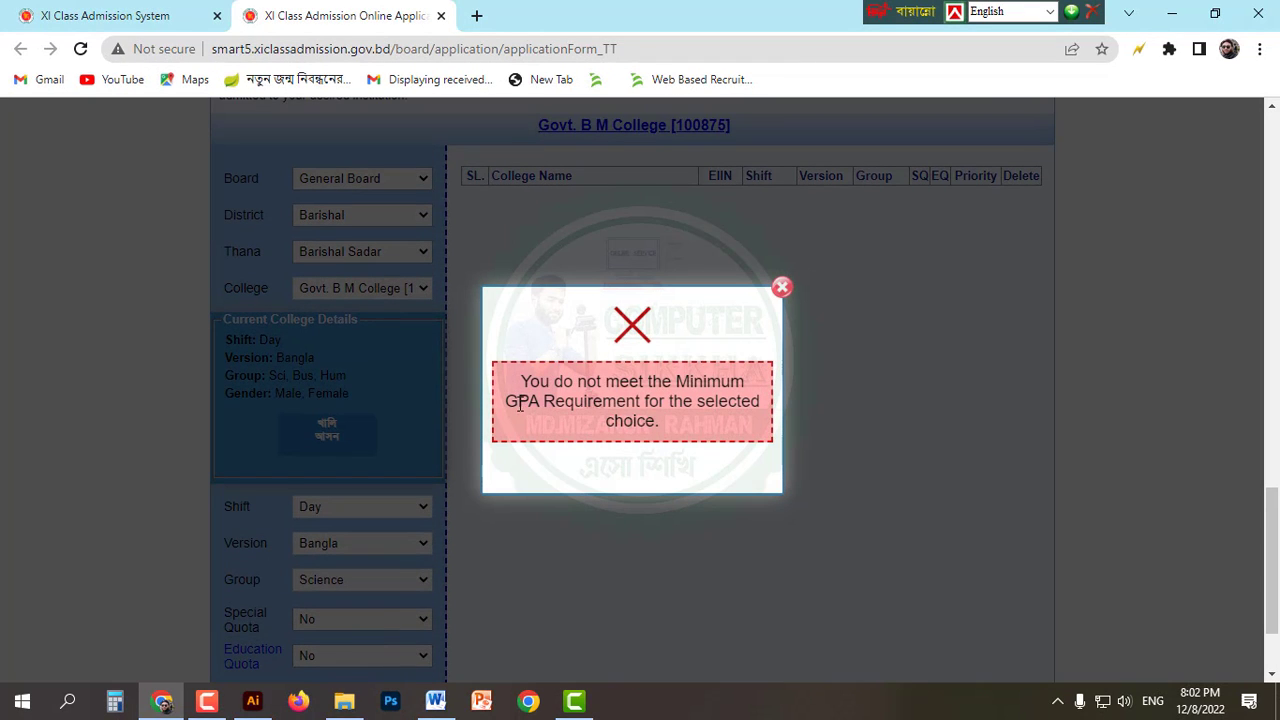
left_click_drag(520, 377, 686, 424)
left_click(686, 424)
left_click(782, 289)
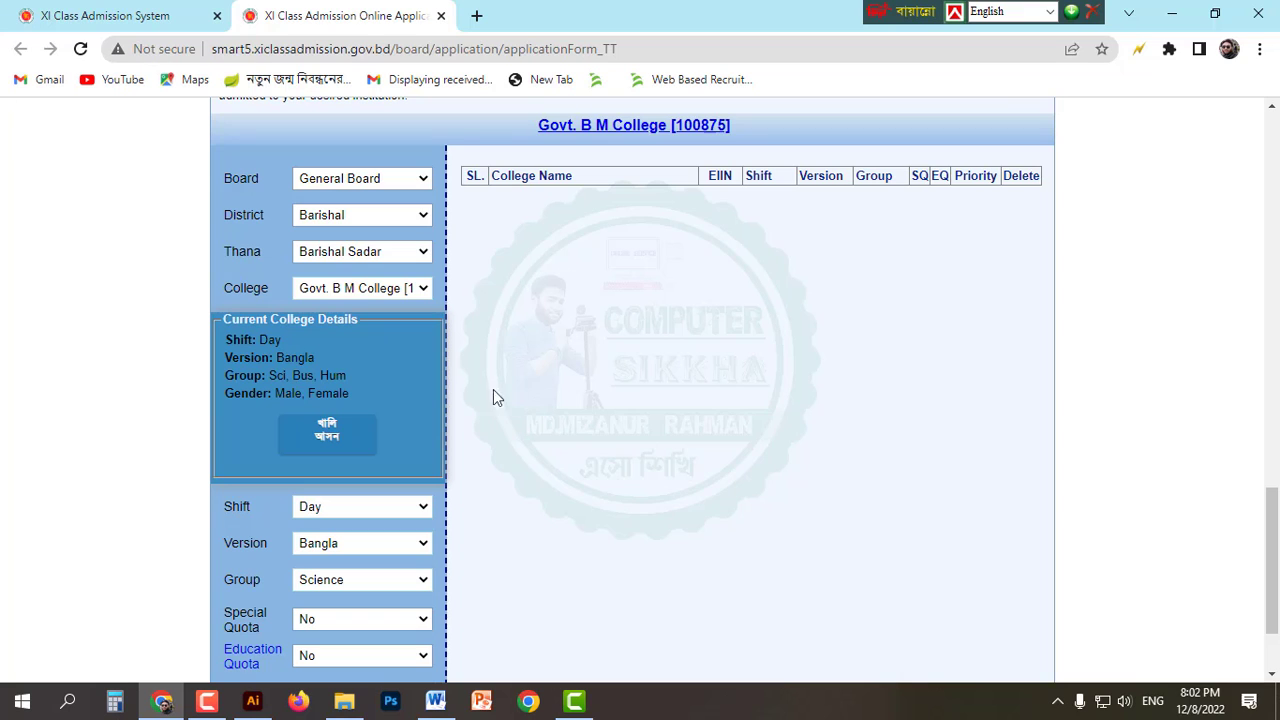
left_click(397, 287)
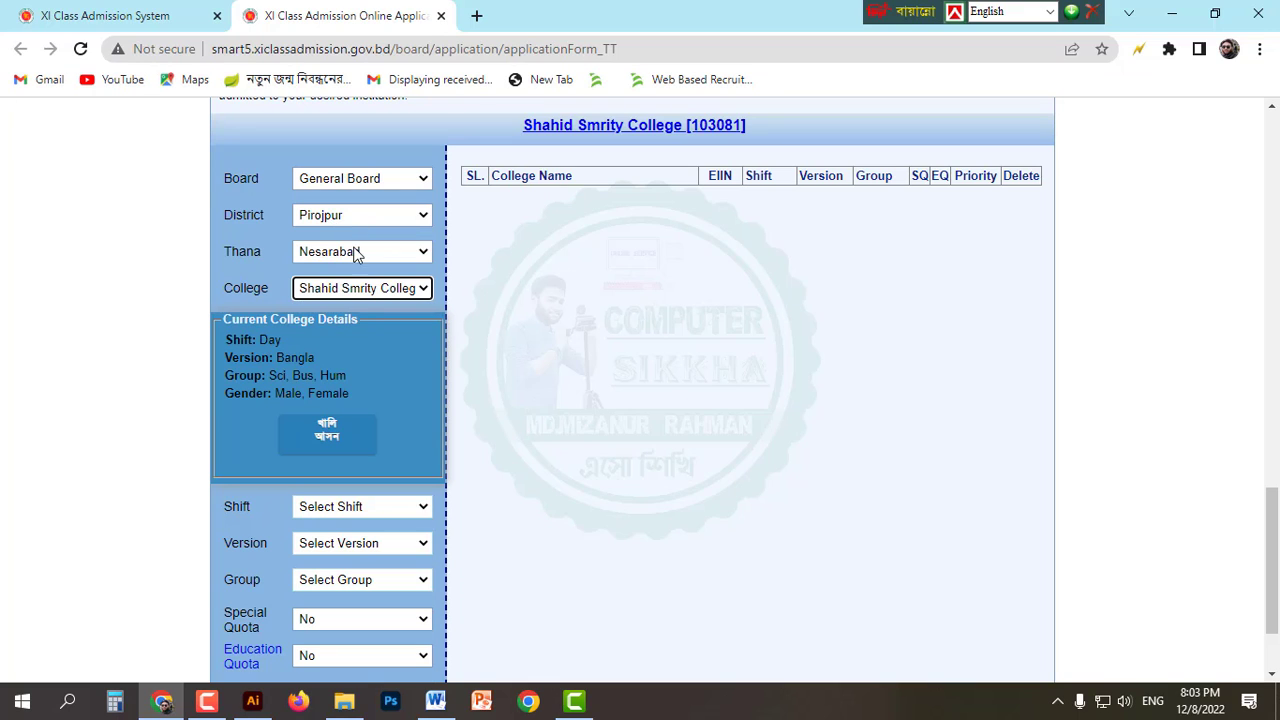
Step: Add Shahid Smrity College [103081] as a Day, Bangla, Science choice
scroll(375, 346, "down", 1)
scroll(375, 346, "down", 1)
left_click(360, 380)
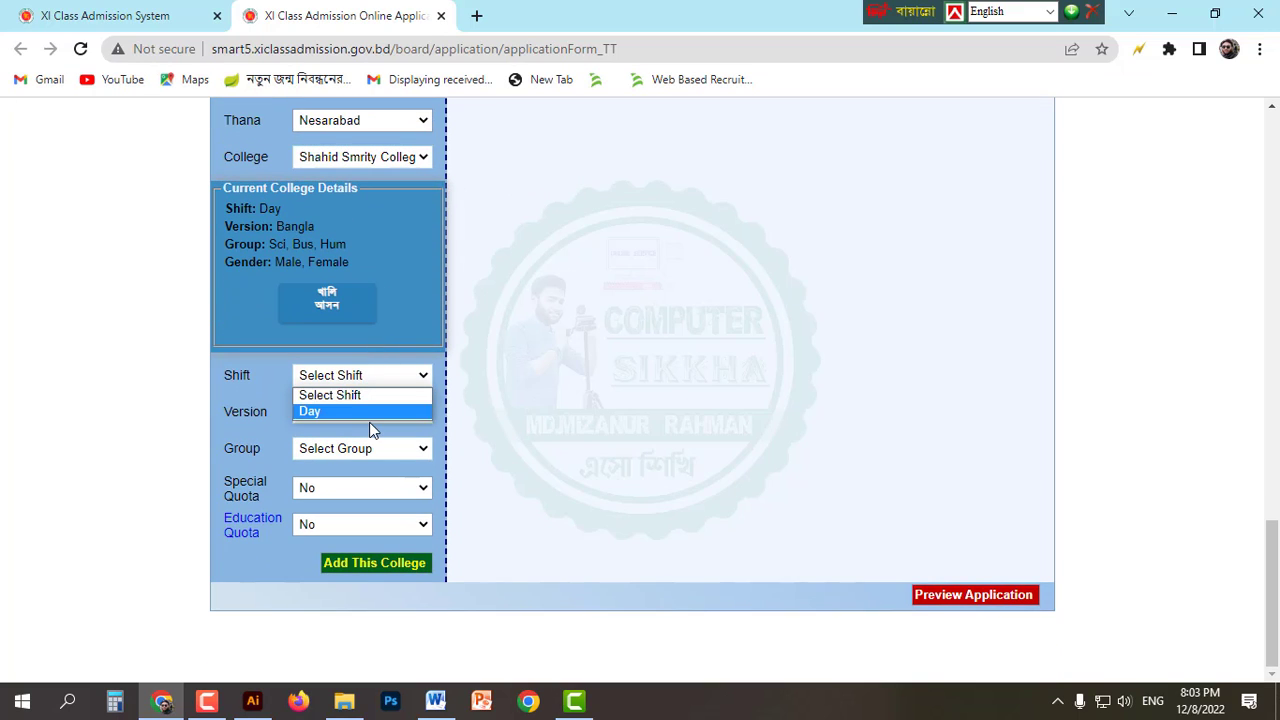
left_click(371, 414)
left_click(360, 380)
left_click(360, 409)
left_click(363, 412)
left_click(365, 450)
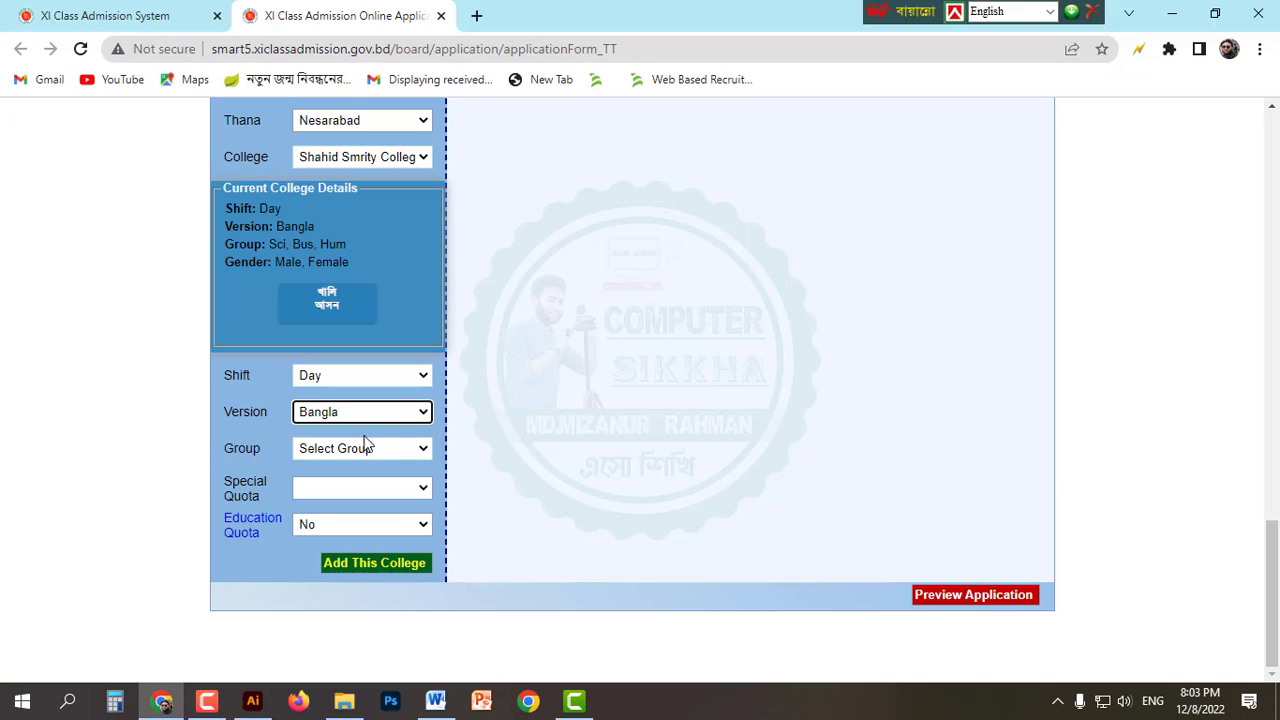
left_click(361, 447)
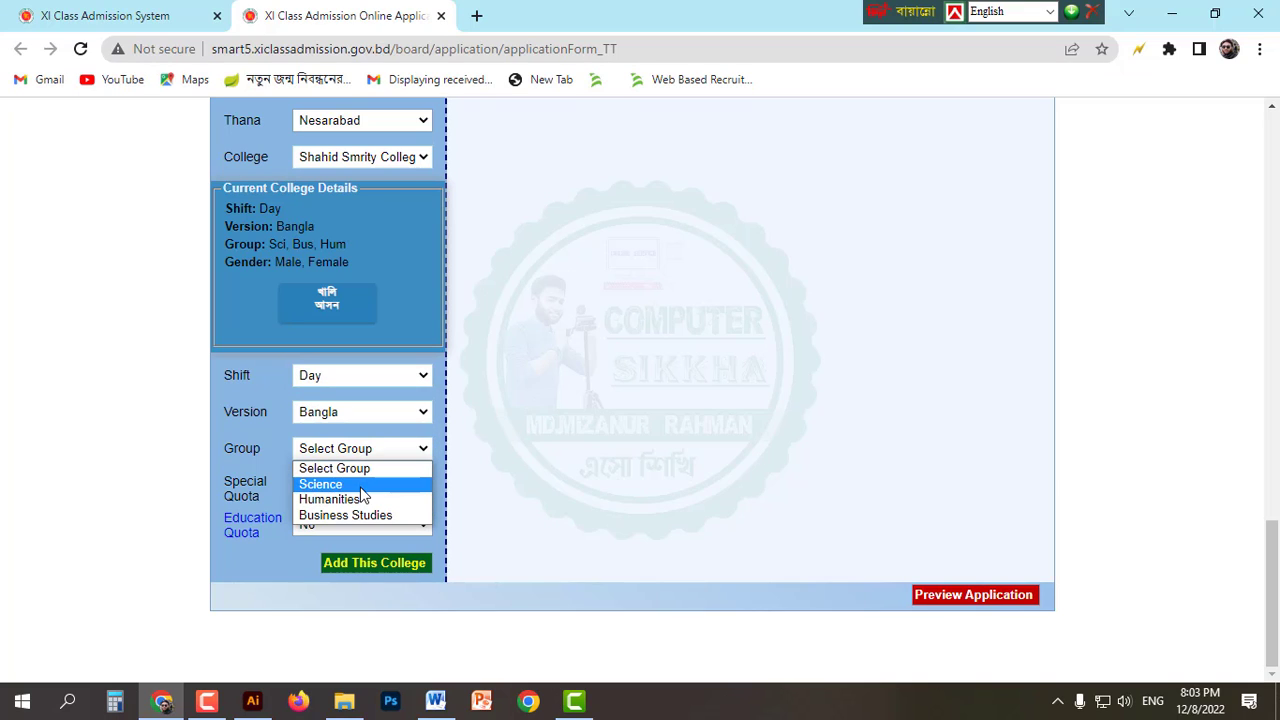
left_click(360, 484)
left_click(372, 563)
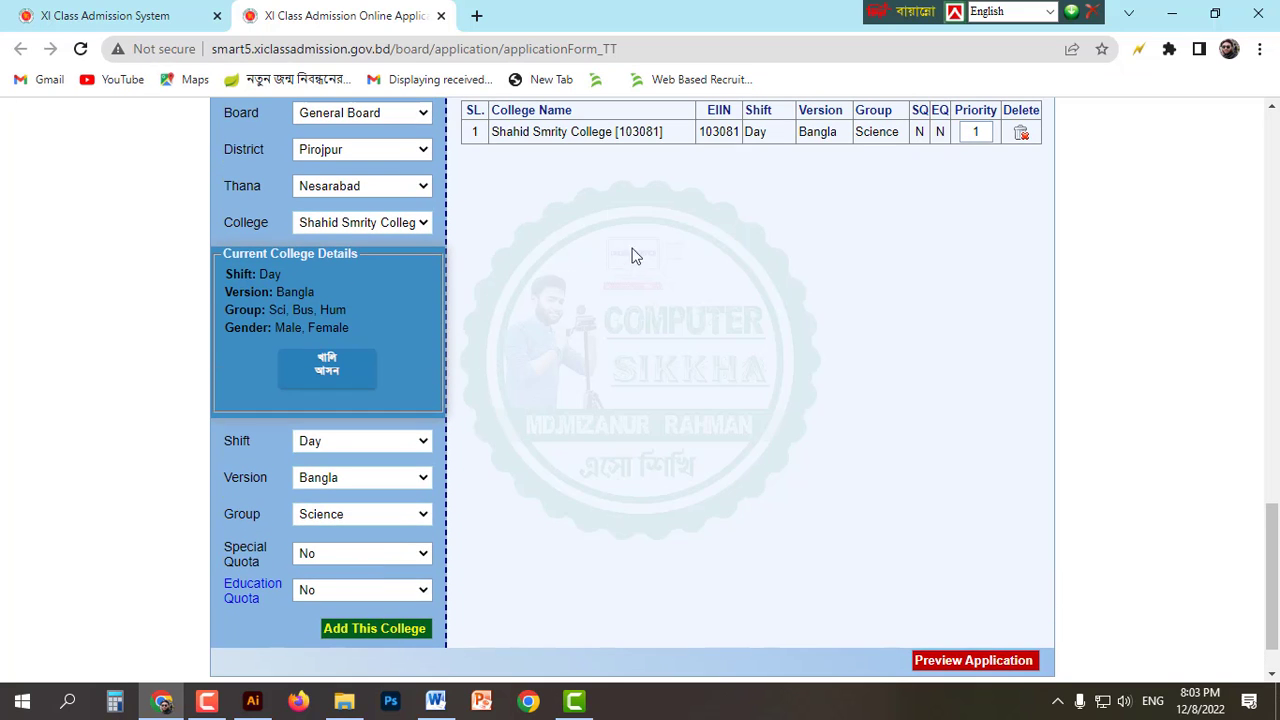
Step: Scroll up and down the page to review the updated college choice list
scroll(634, 234, "up", 1)
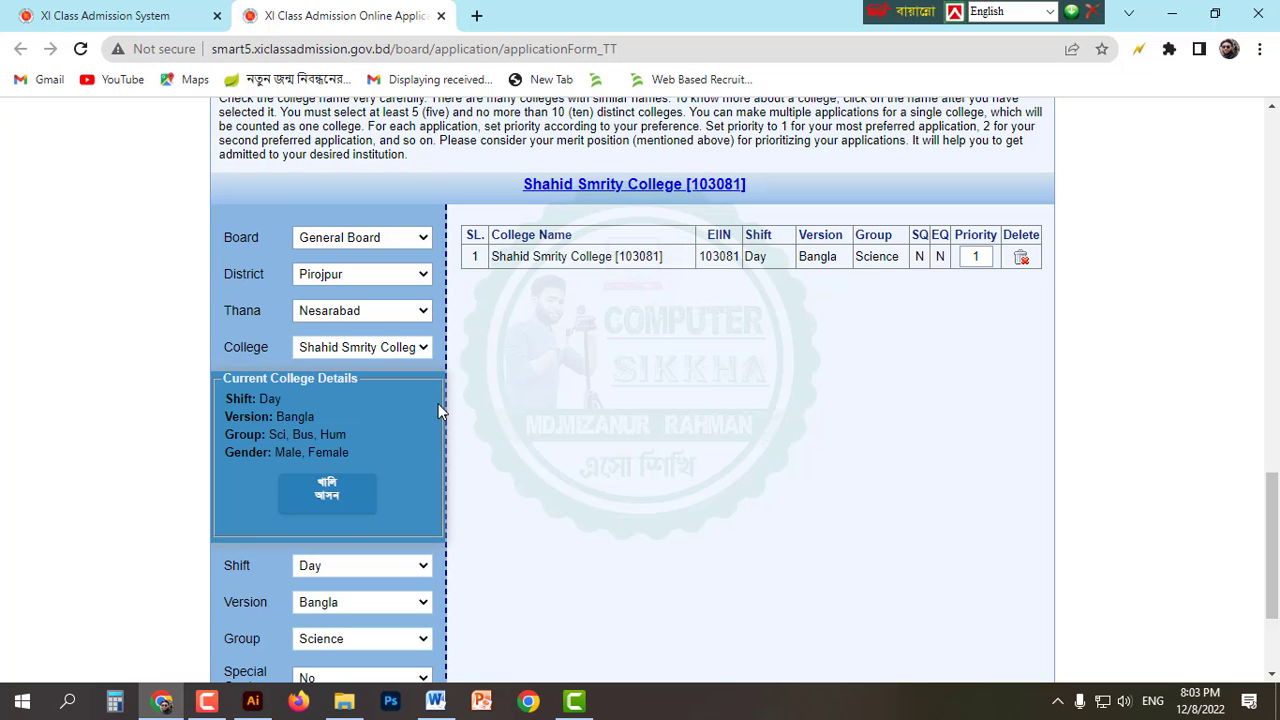
scroll(592, 436, "down", 1)
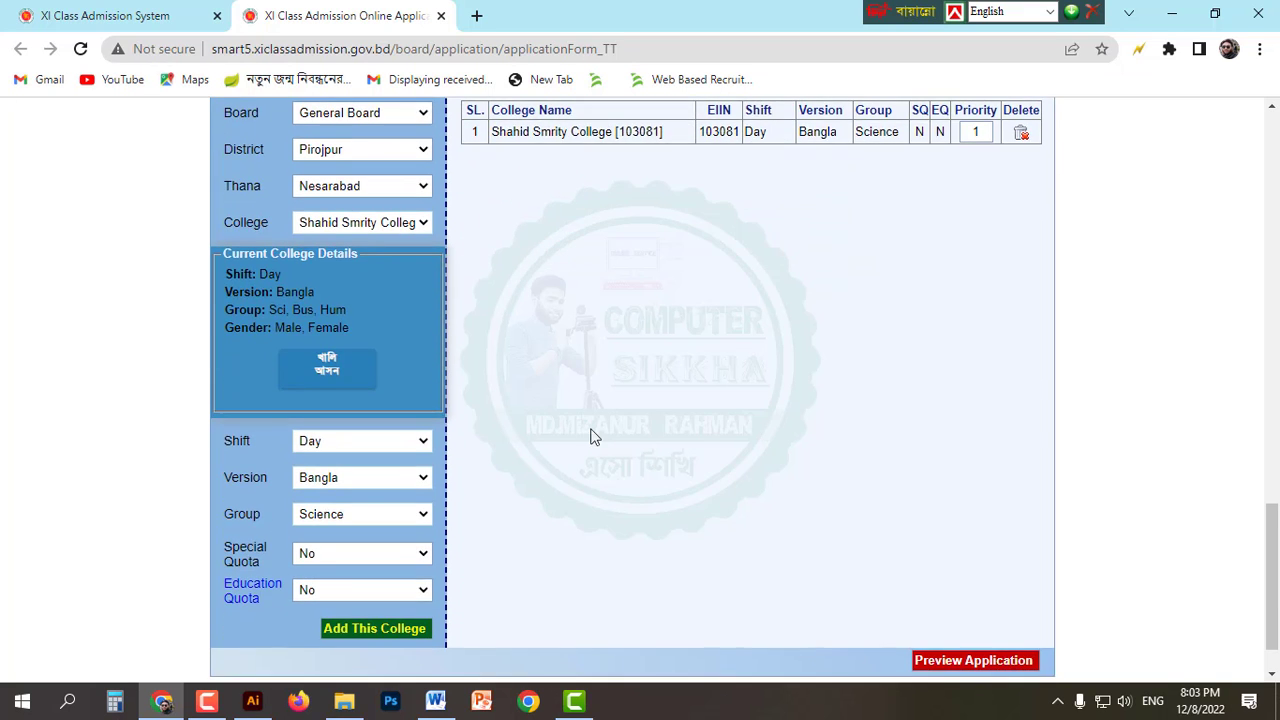
scroll(600, 440, "up", 4)
scroll(676, 452, "down", 3)
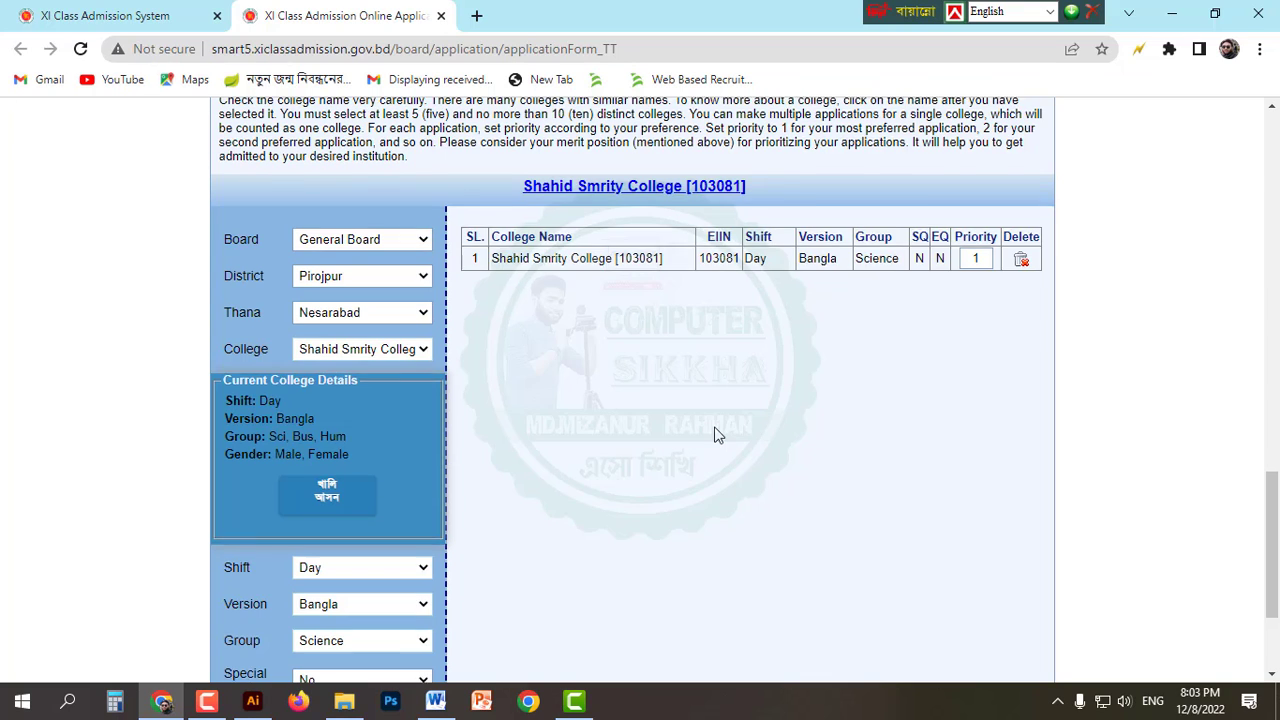
scroll(714, 435, "up", 1)
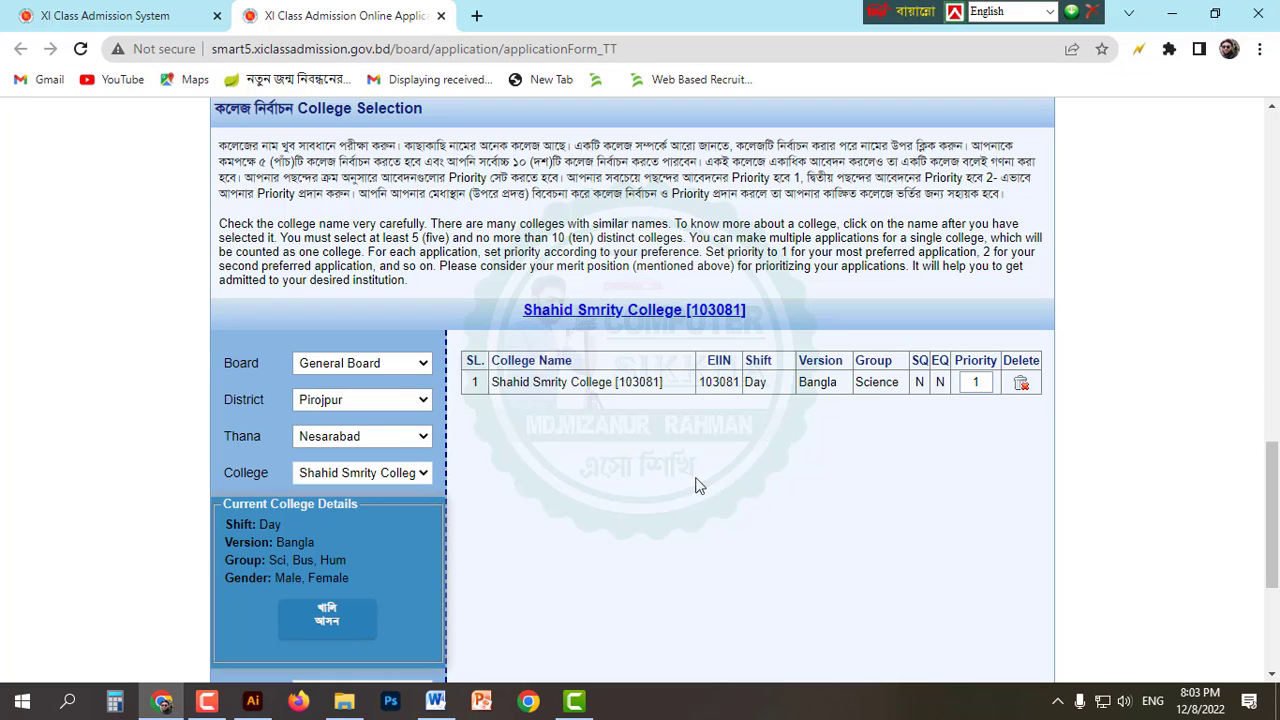
scroll(565, 450, "down", 1)
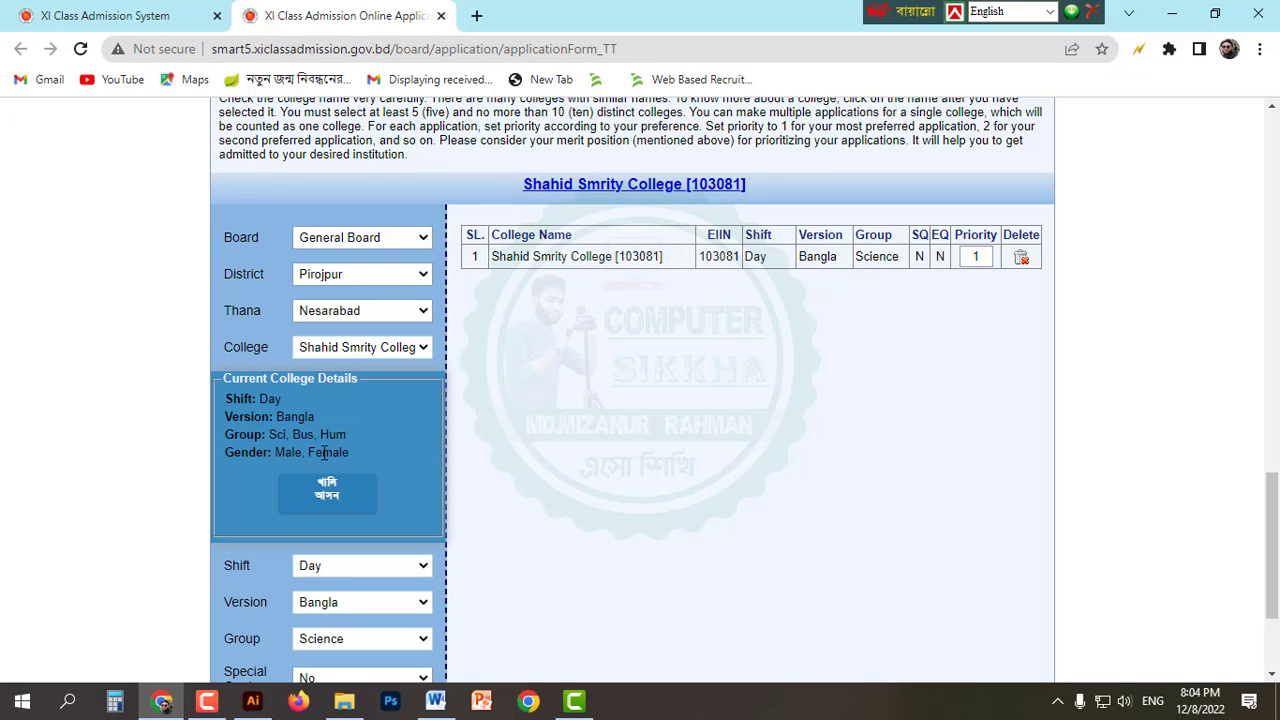
scroll(334, 608, "down", 2)
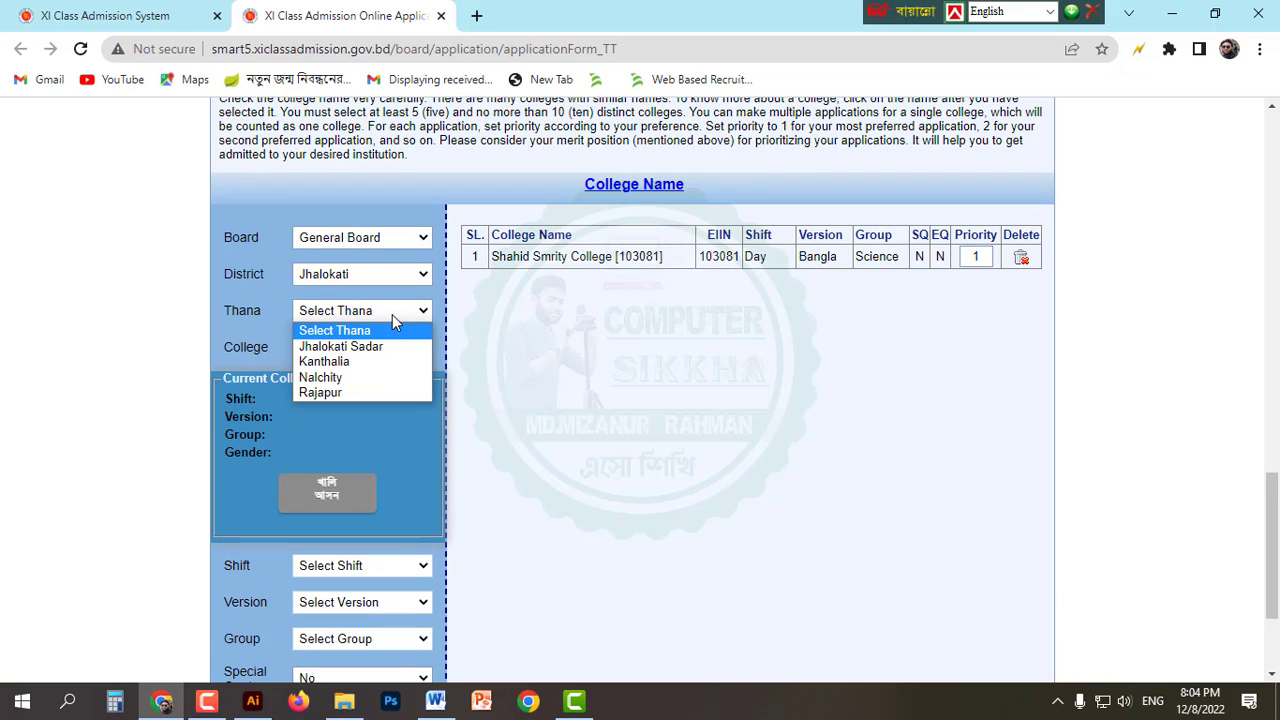
Step: Choose Jhalokati Sadar thana and Jhalakathi Government College [101709]
left_click(398, 346)
left_click(380, 348)
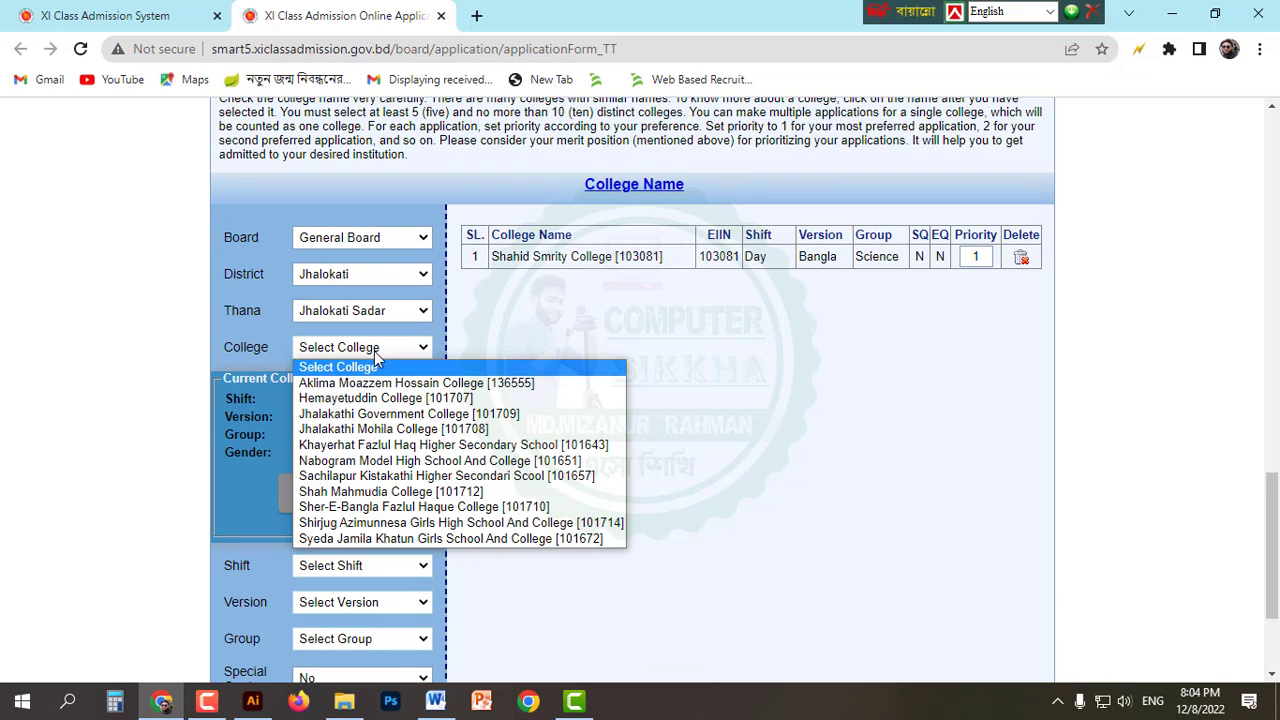
left_click(388, 413)
scroll(378, 470, "down", 2)
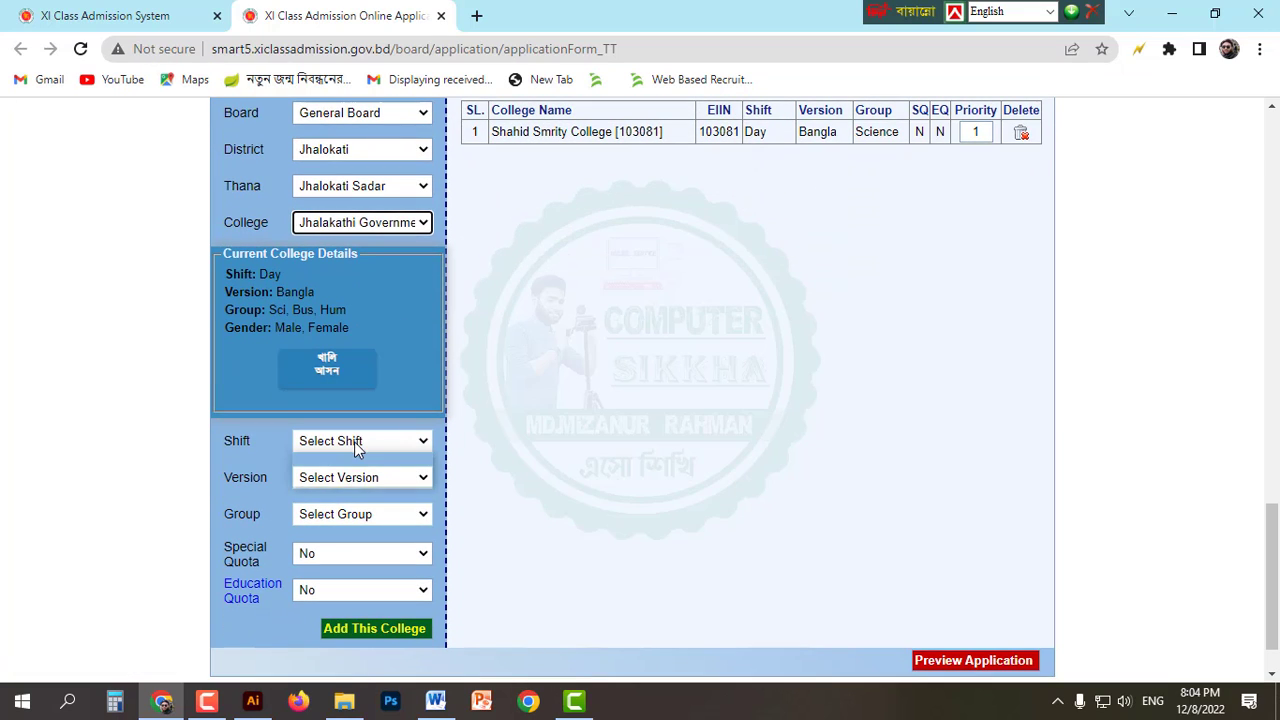
Step: Add Jhalakathi Government College with Day shift, Bangla version and Science group
left_click(360, 441)
left_click(350, 474)
left_click(350, 478)
left_click(345, 513)
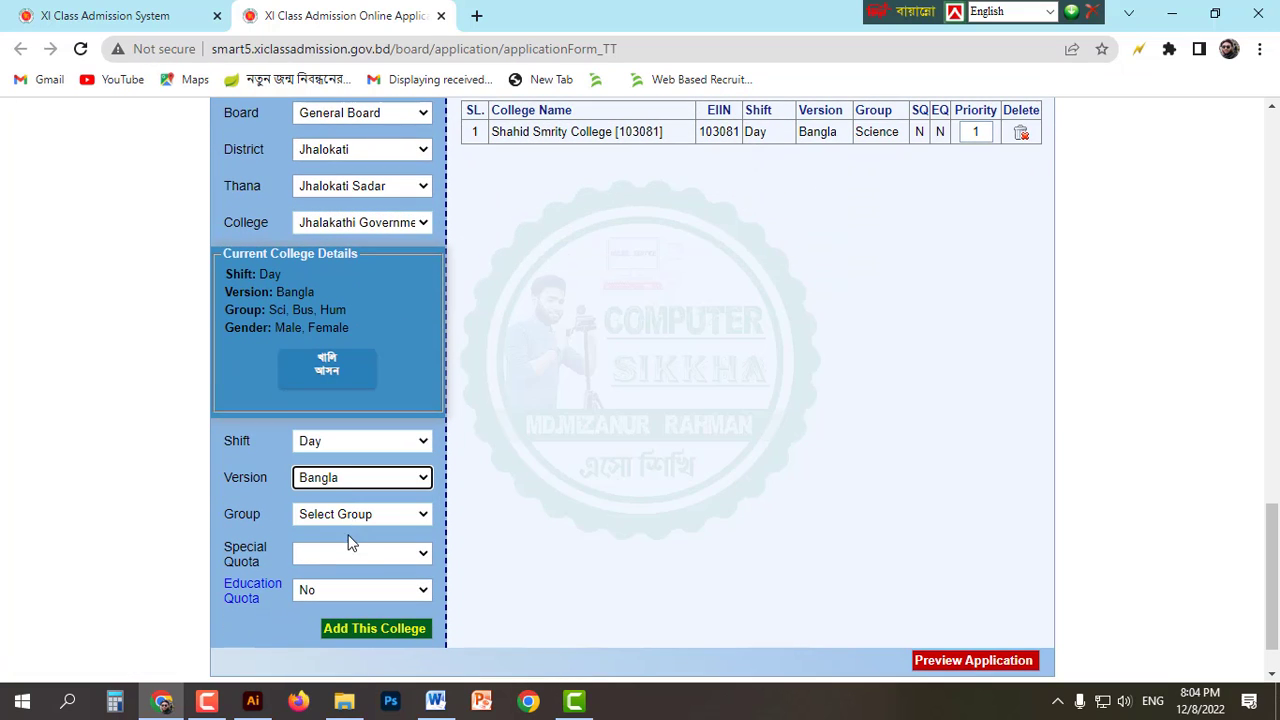
left_click(352, 514)
left_click(340, 549)
left_click(352, 630)
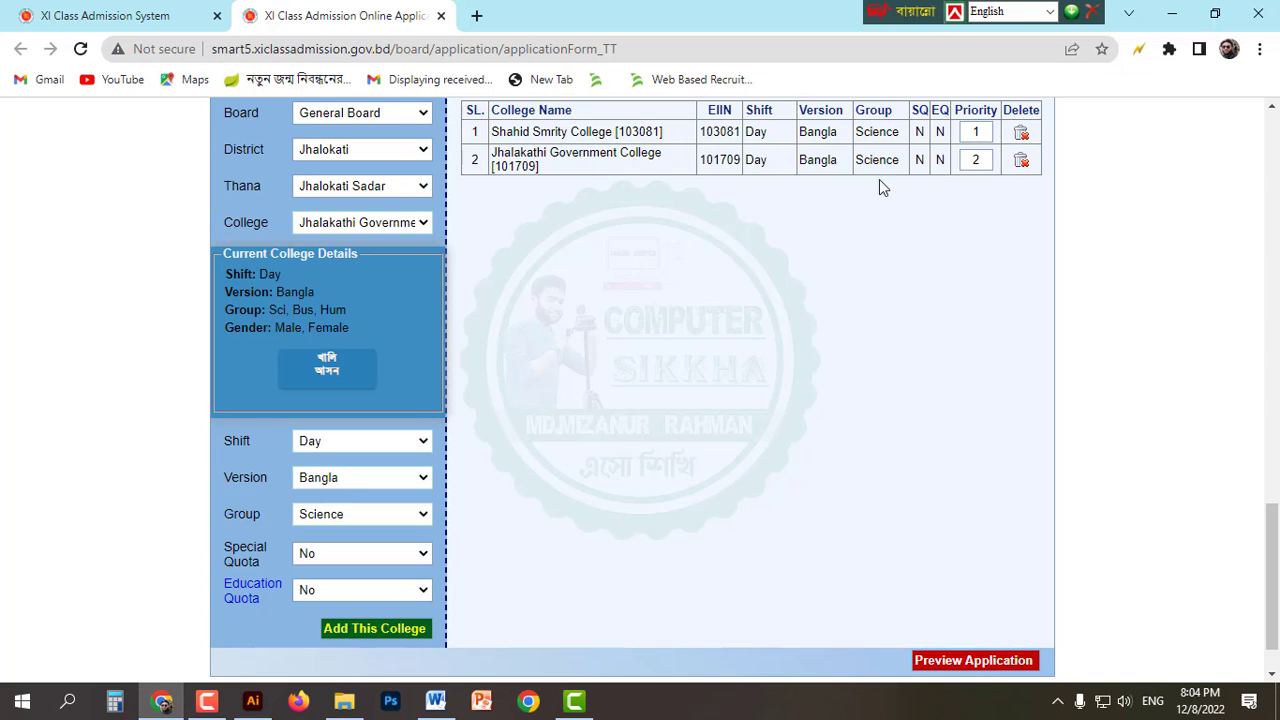
scroll(570, 338, "up", 1)
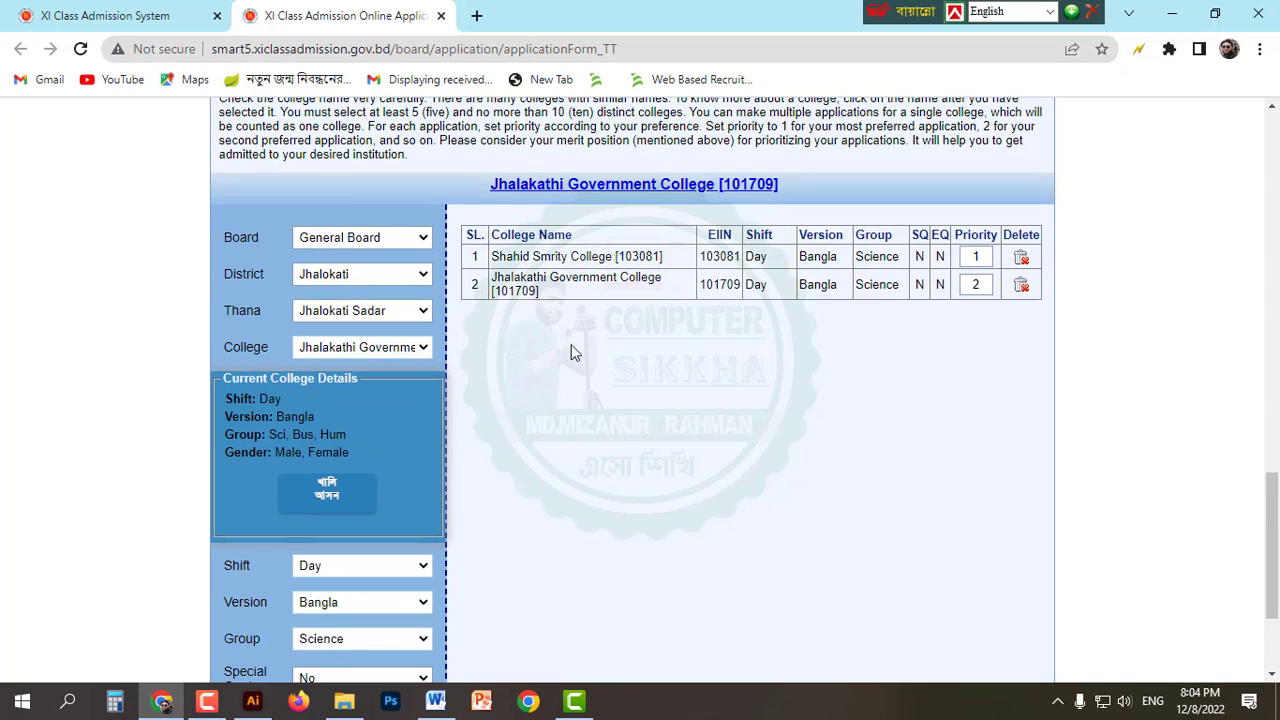
scroll(571, 344, "down", 1)
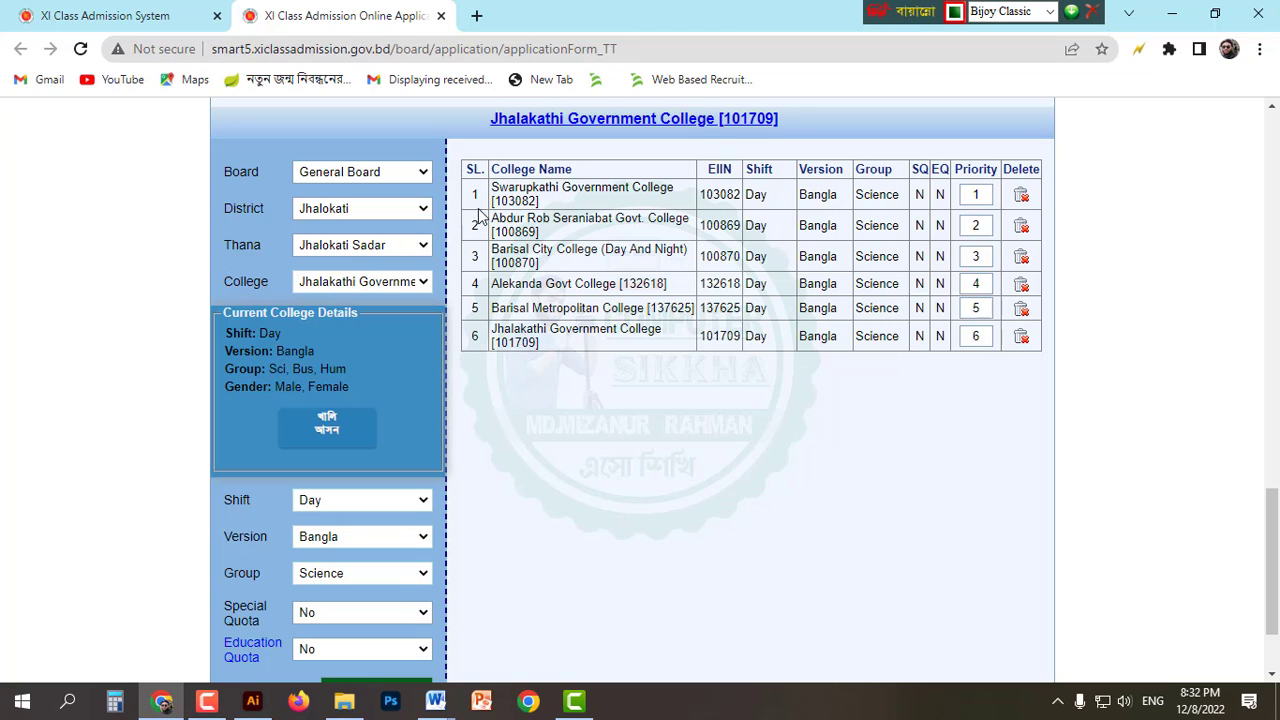
Step: Open Preview Application to review the six selected colleges and their priorities
scroll(952, 295, "down", 3)
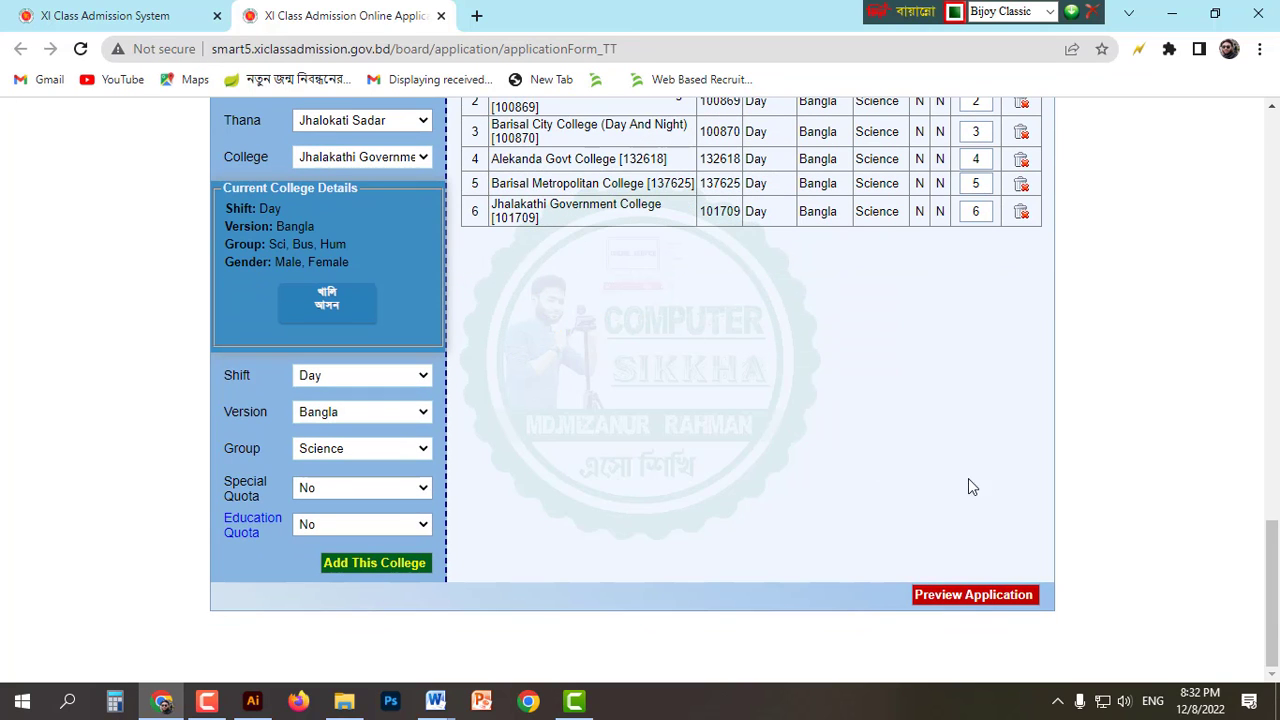
left_click(987, 597)
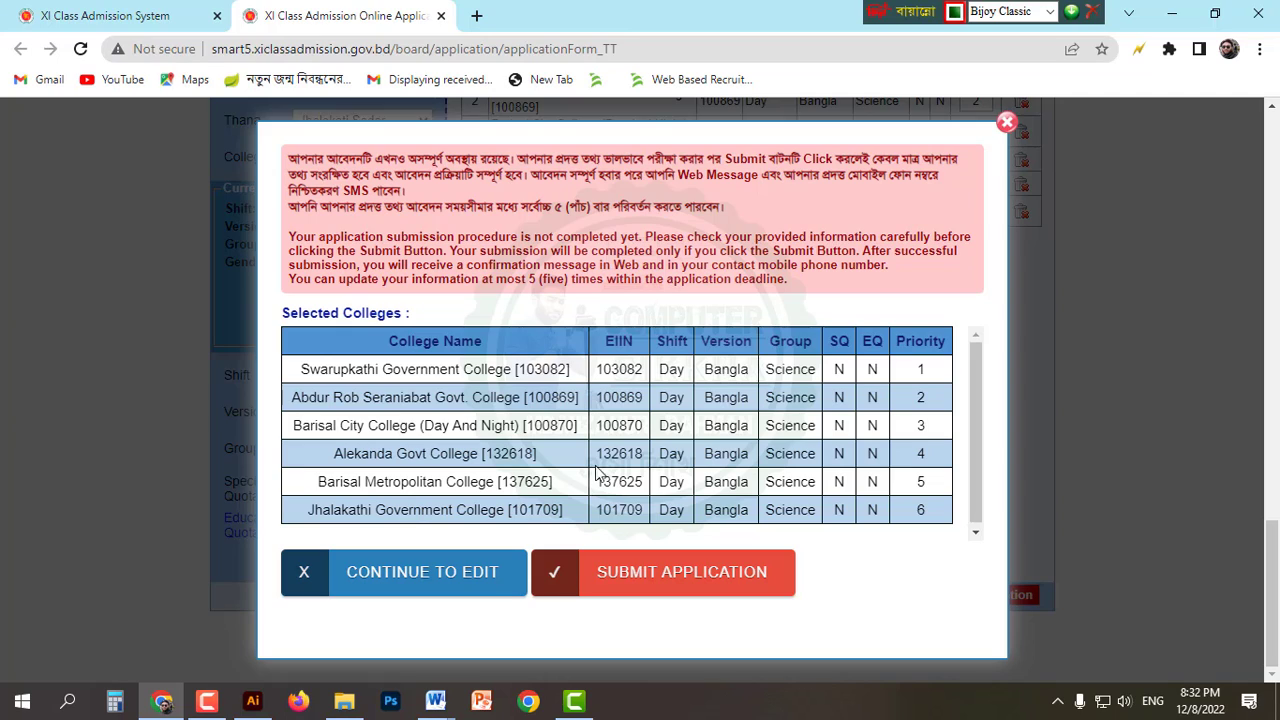
Step: Submit the application with its six college choices
left_click(640, 575)
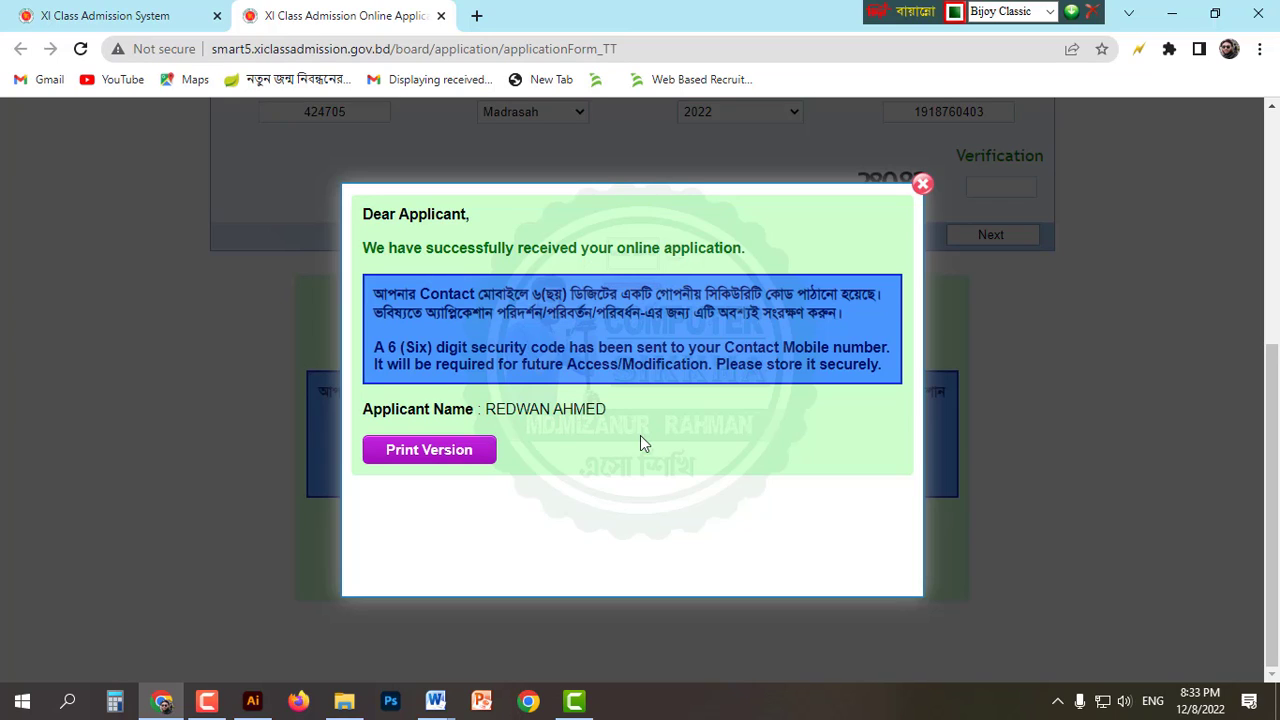
Step: Print the applicant summary with the six-college choice list, then minimize its window
left_click(437, 455)
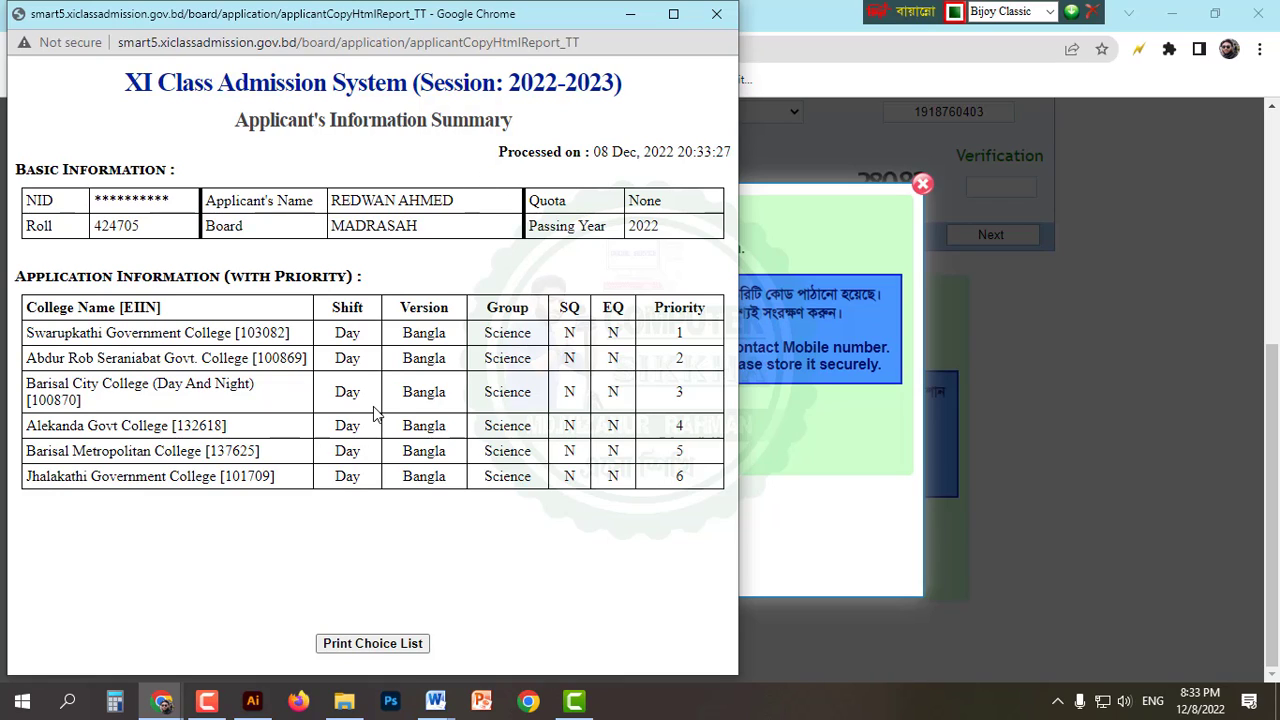
left_click(376, 648)
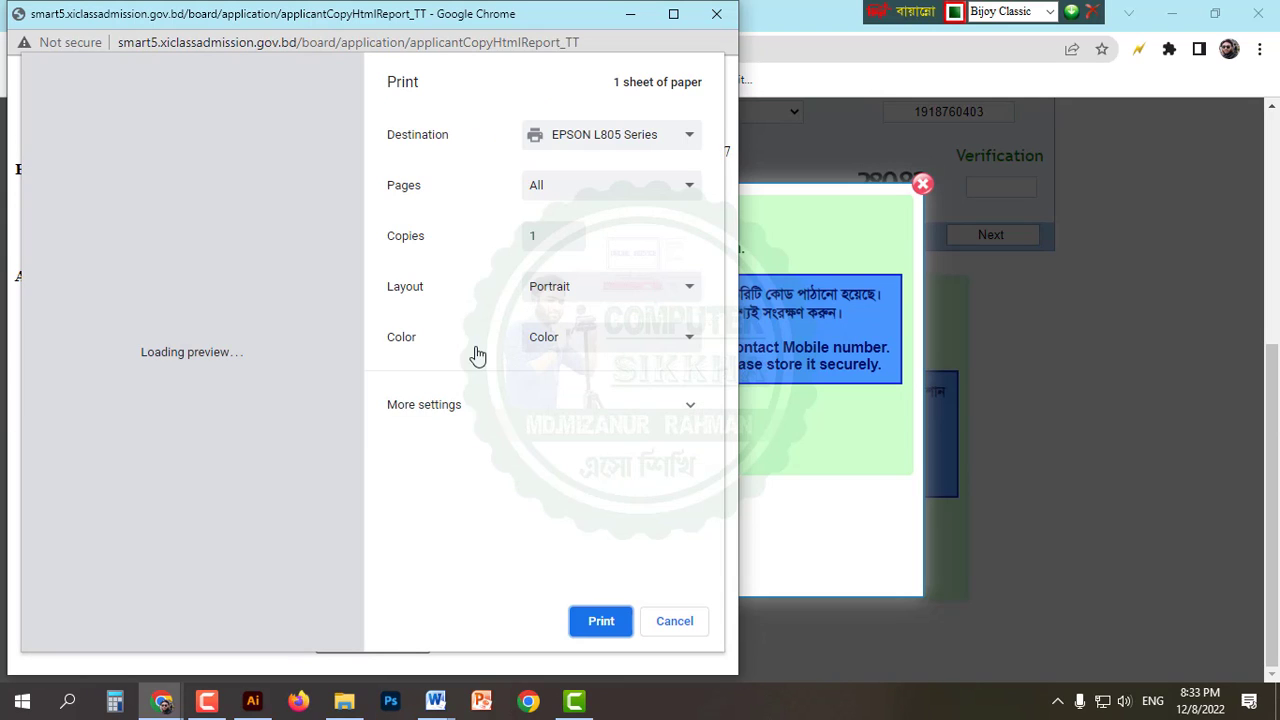
left_click(527, 406)
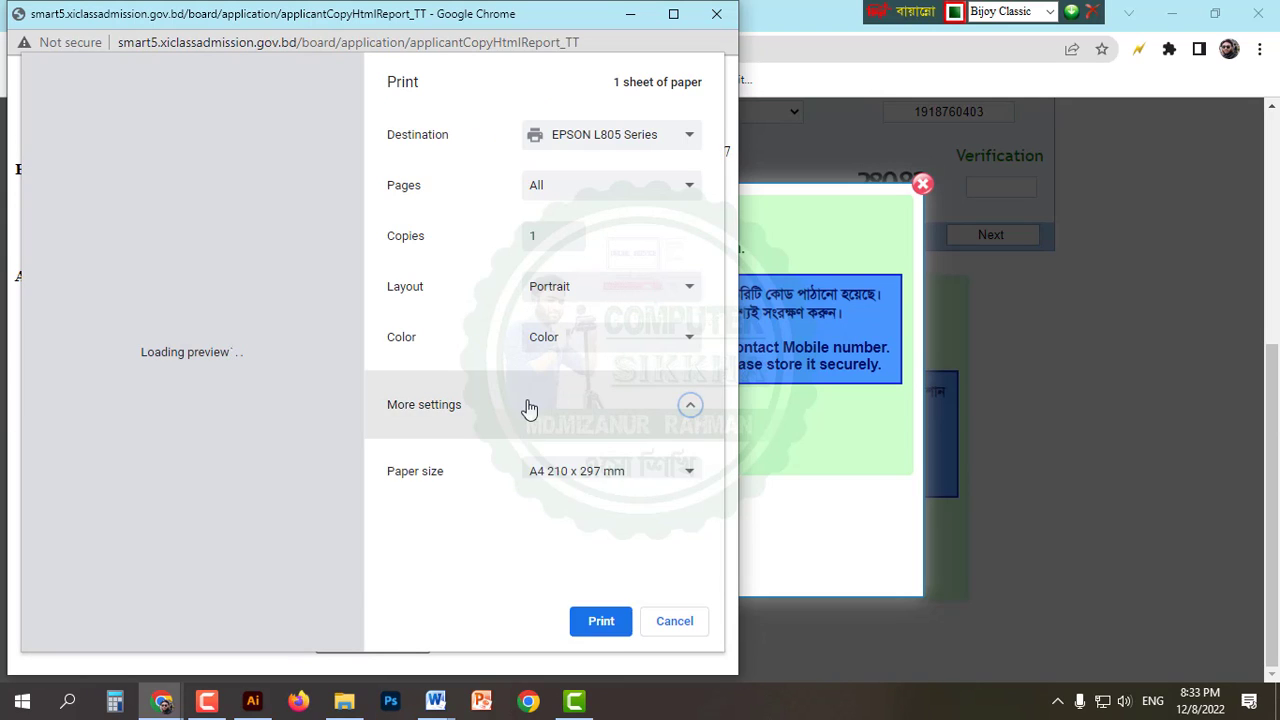
scroll(609, 442, "down", 1)
scroll(523, 349, "up", 1)
scroll(543, 363, "down", 3)
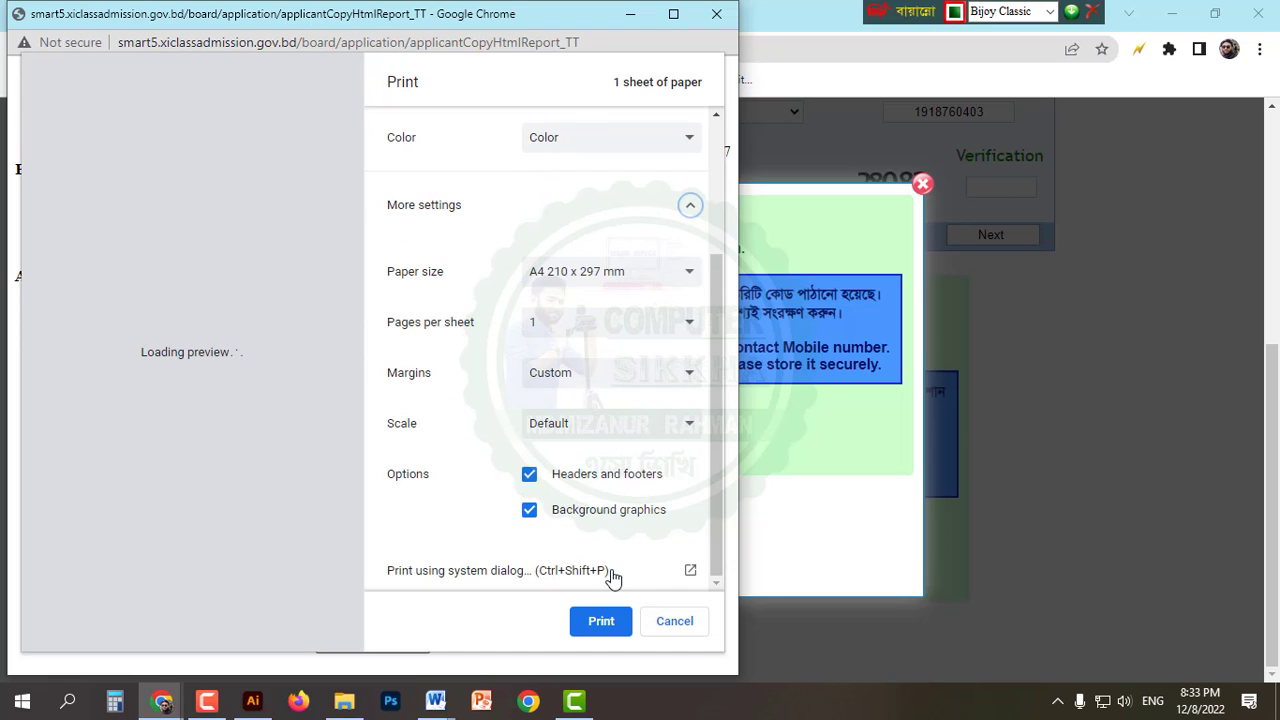
left_click(616, 622)
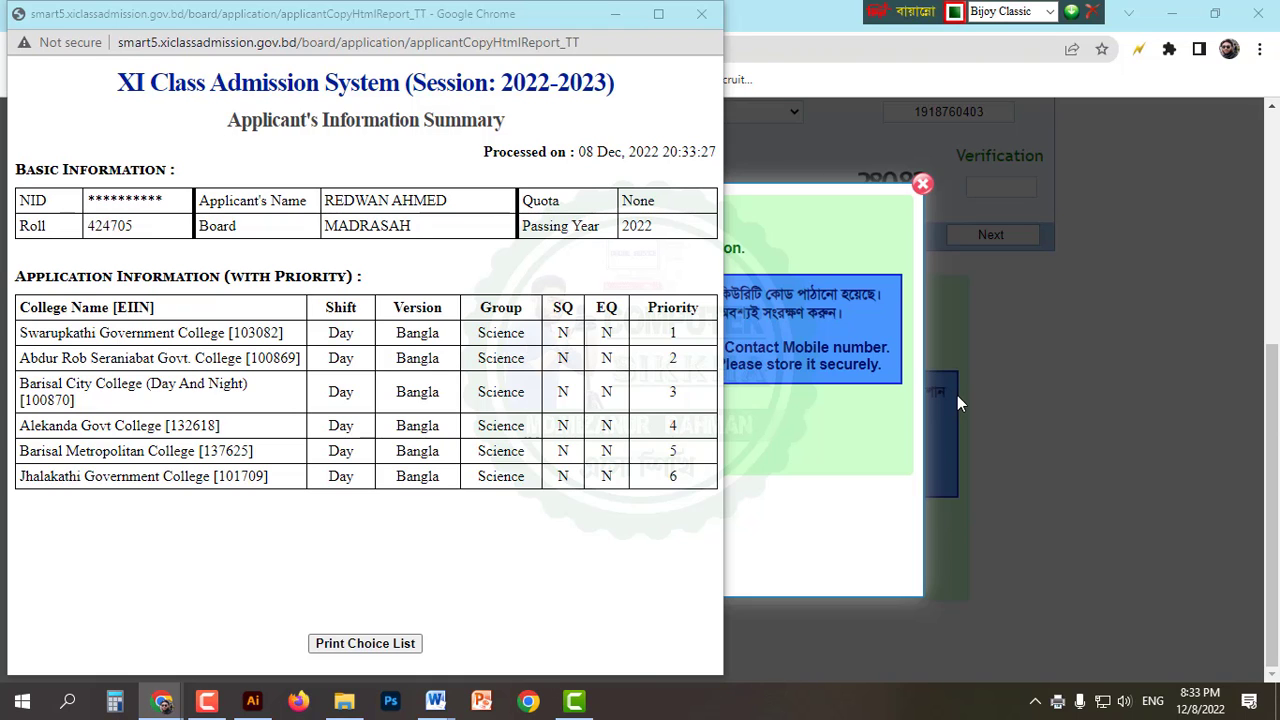
left_click(616, 14)
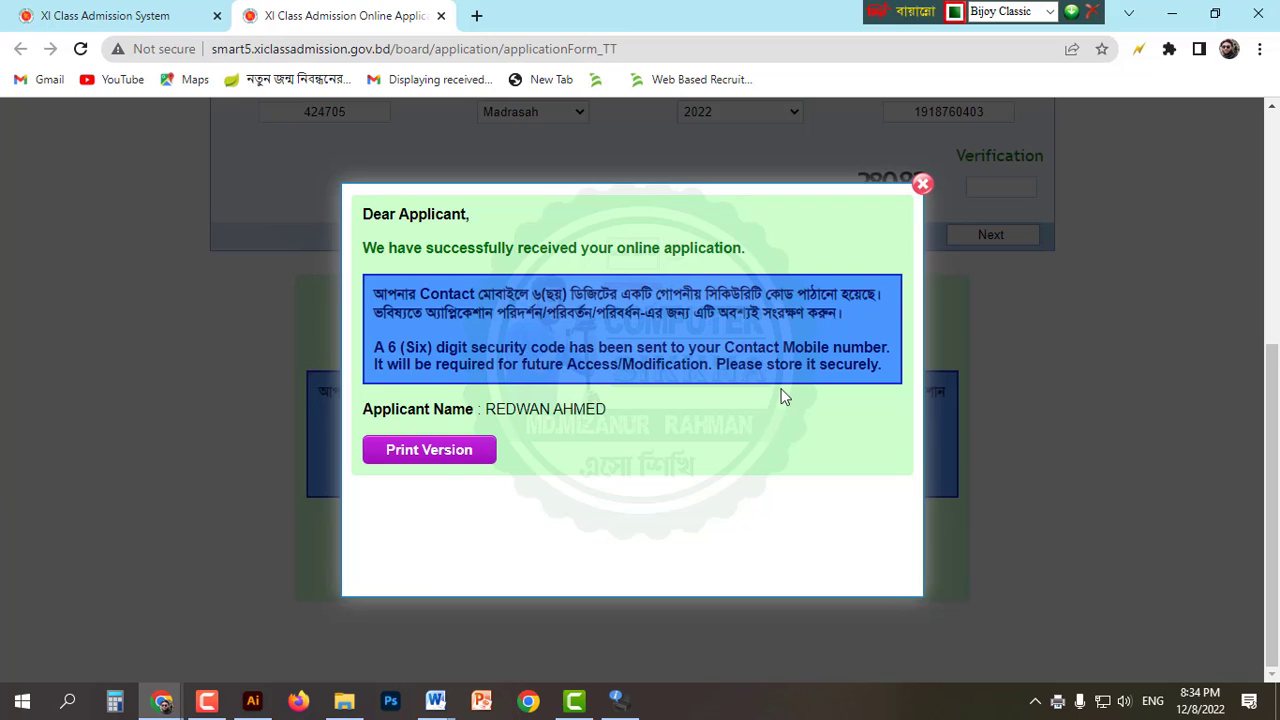